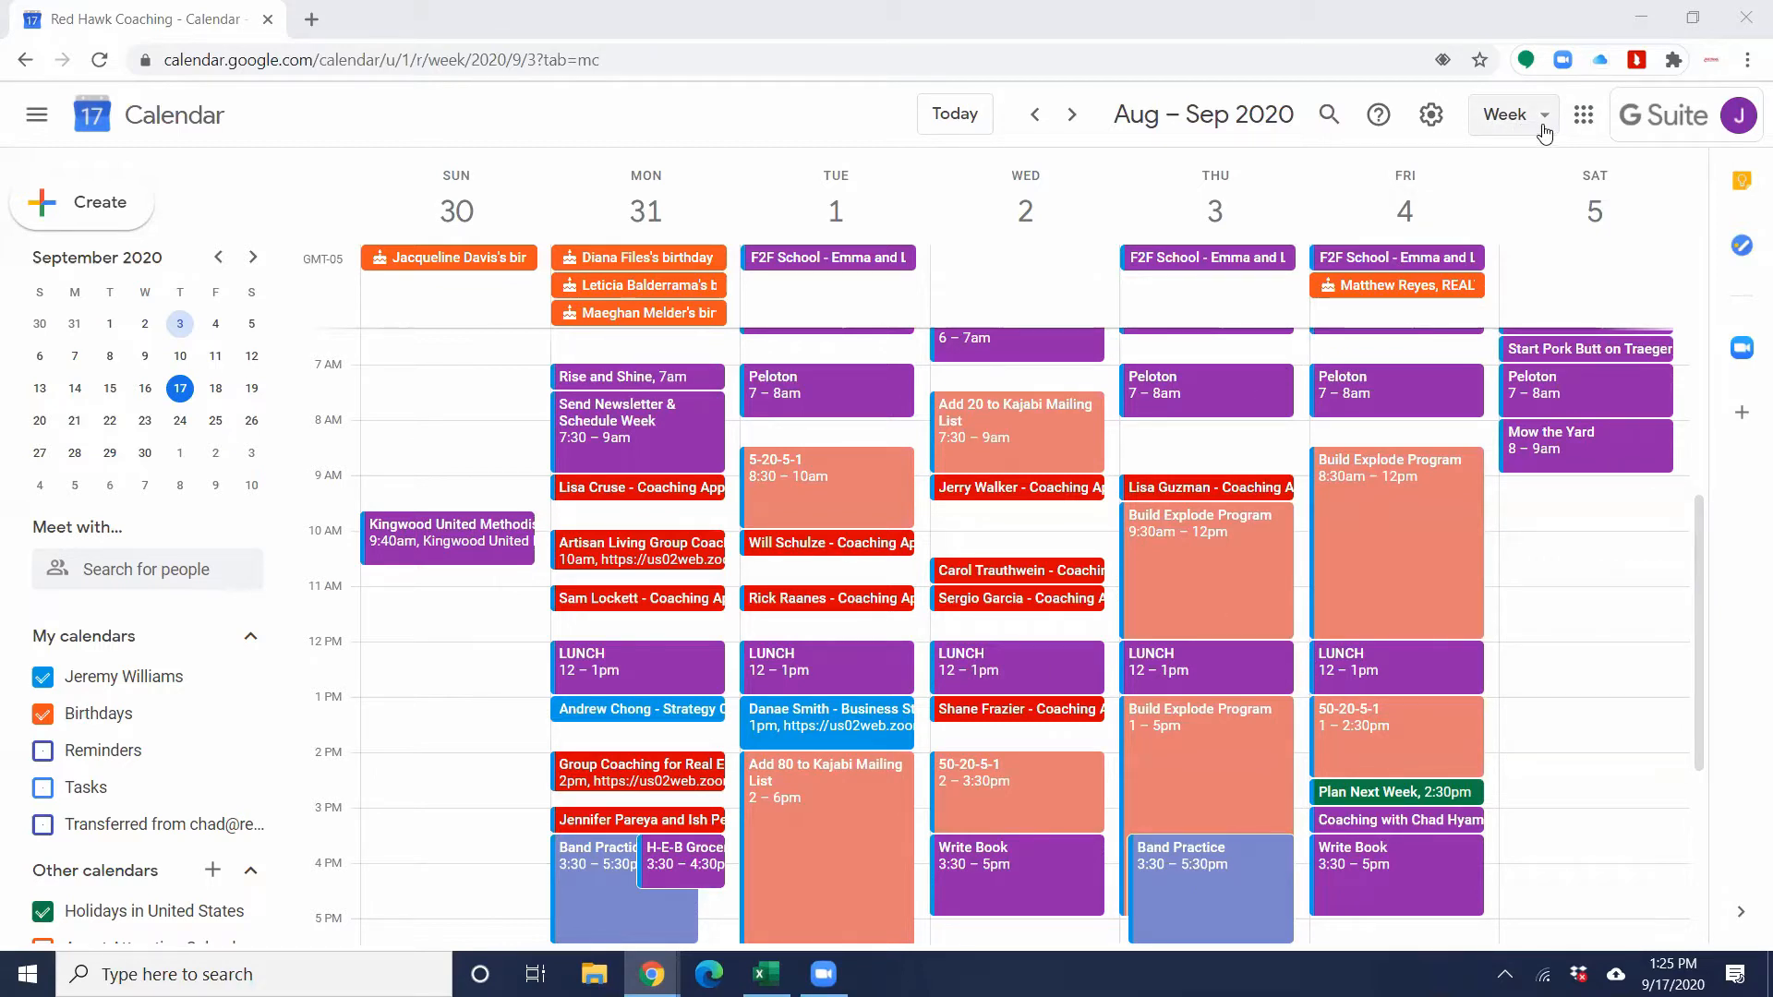
# Step: Check the available calendar view options and open the calendar's settings page
pyautogui.click(1515, 127)
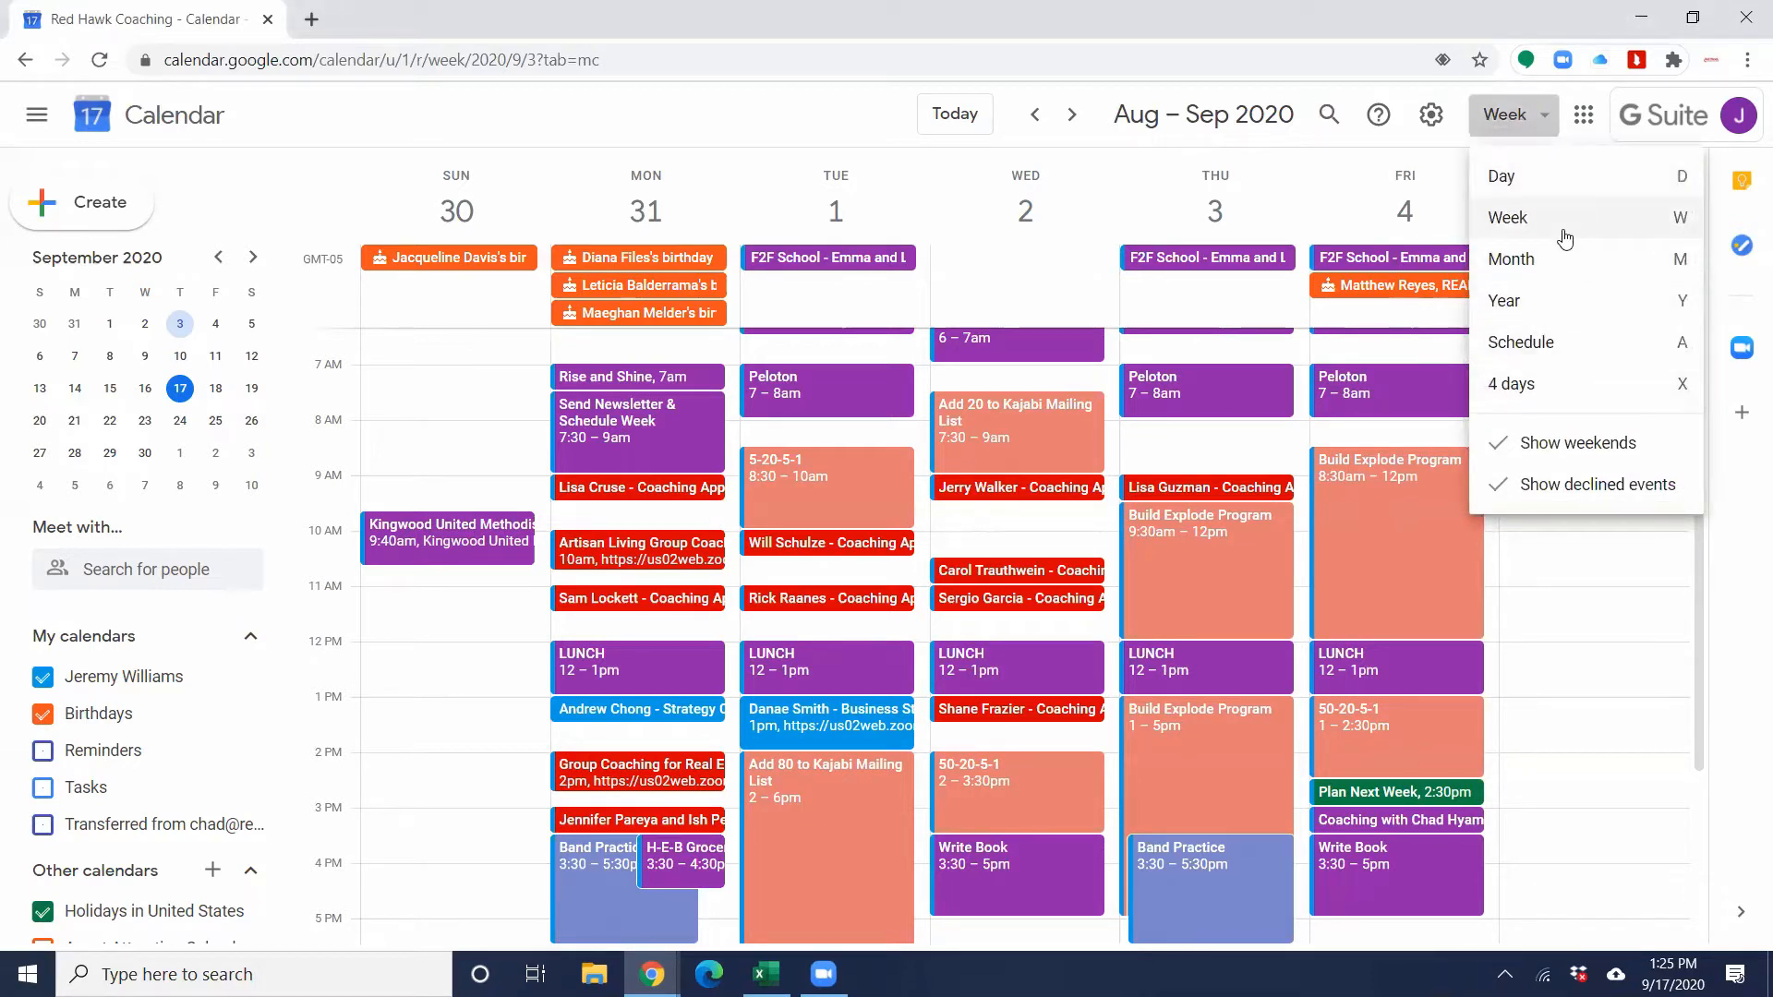
pyautogui.click(1439, 129)
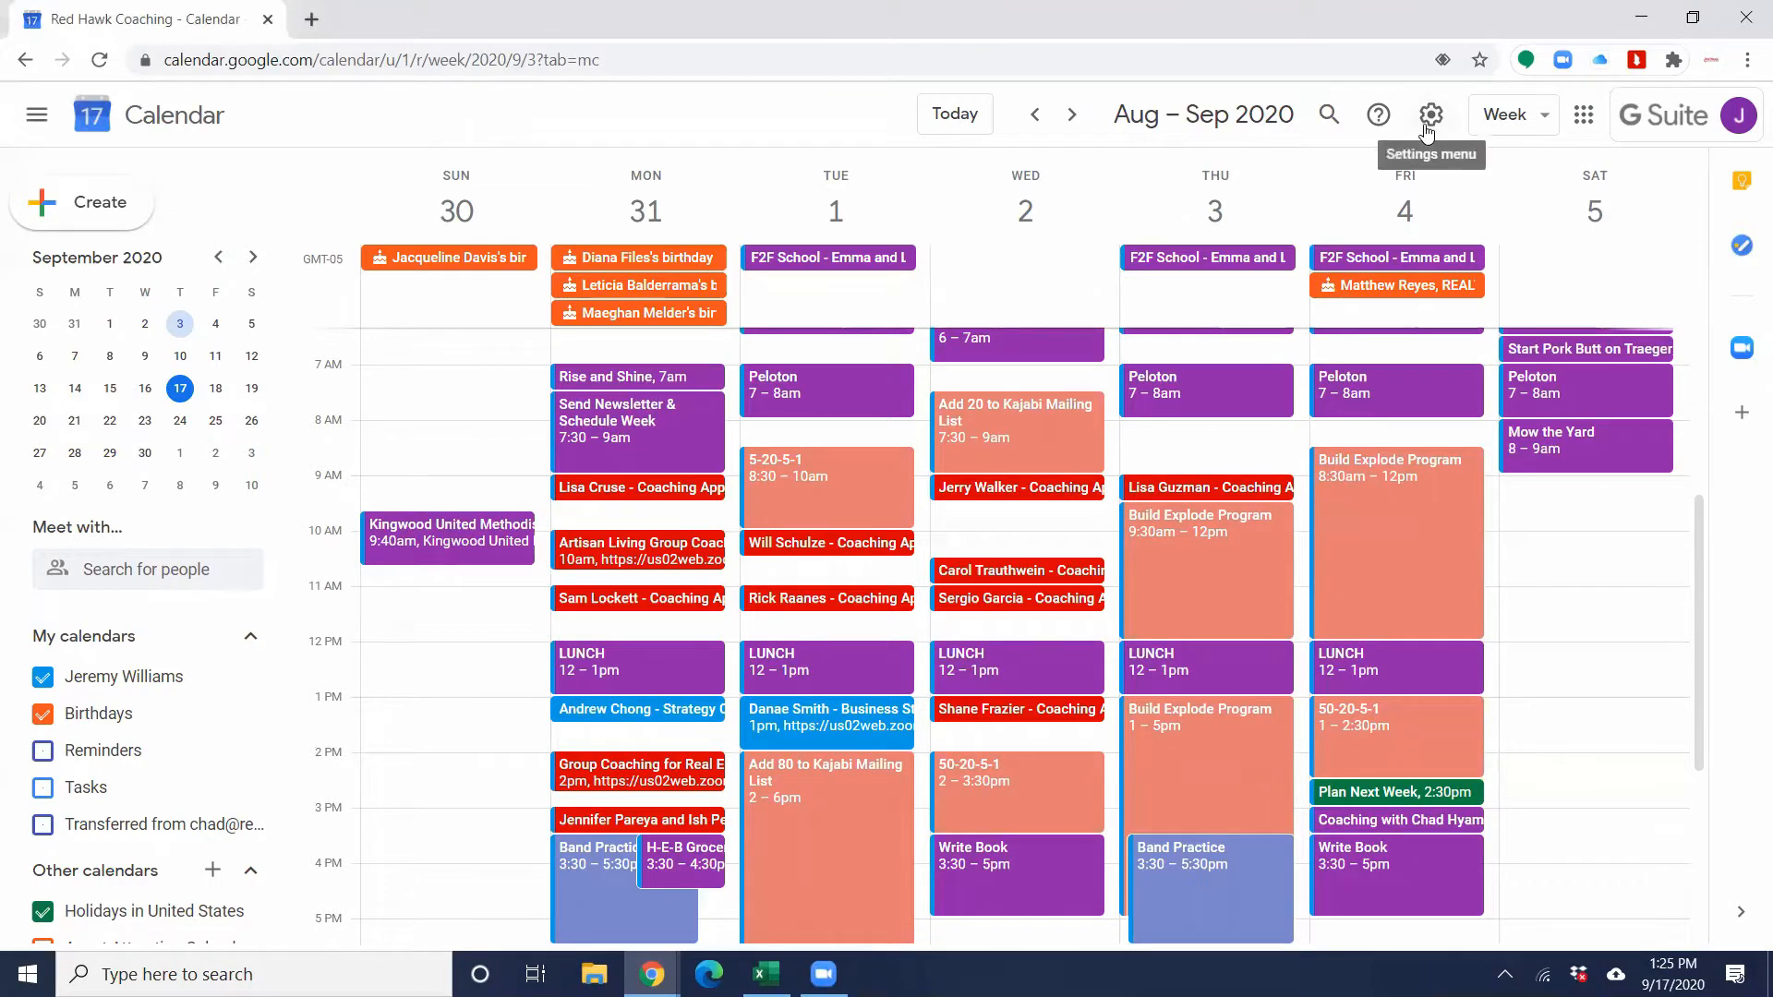
pyautogui.click(1427, 127)
pyautogui.click(1457, 184)
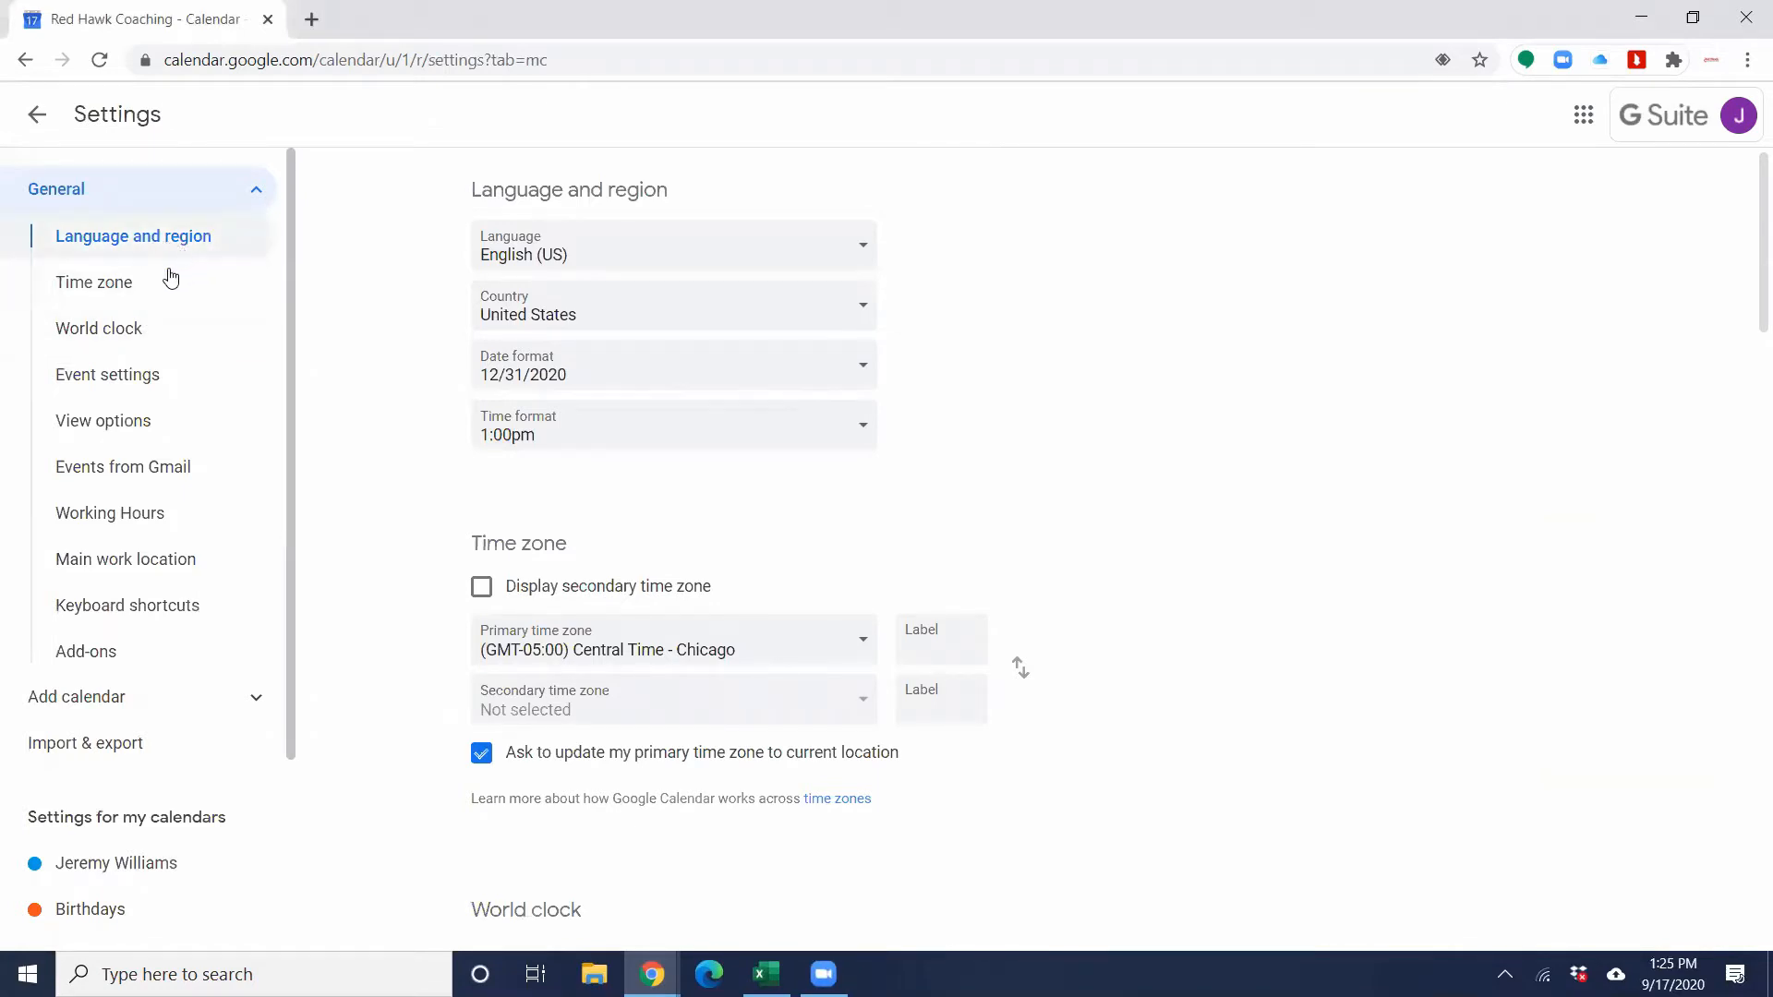
# Step: Review the time zone, world clock and event settings, including the default guest permission options
pyautogui.click(135, 290)
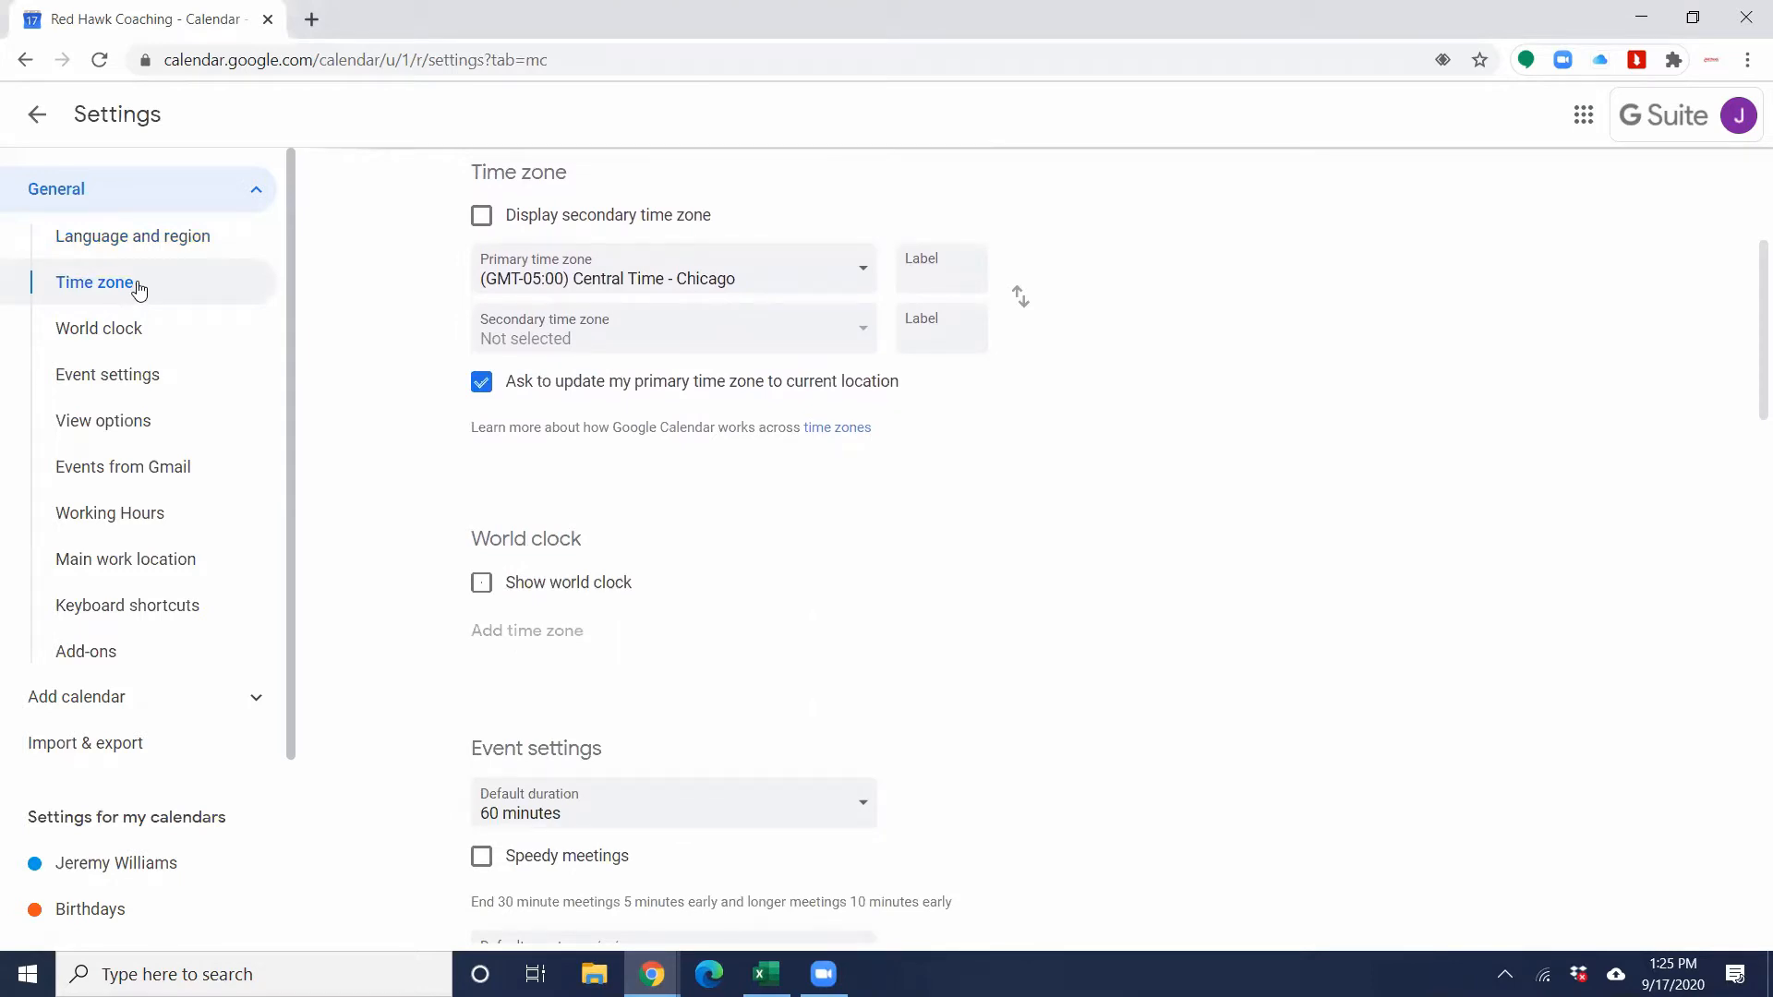
pyautogui.click(148, 335)
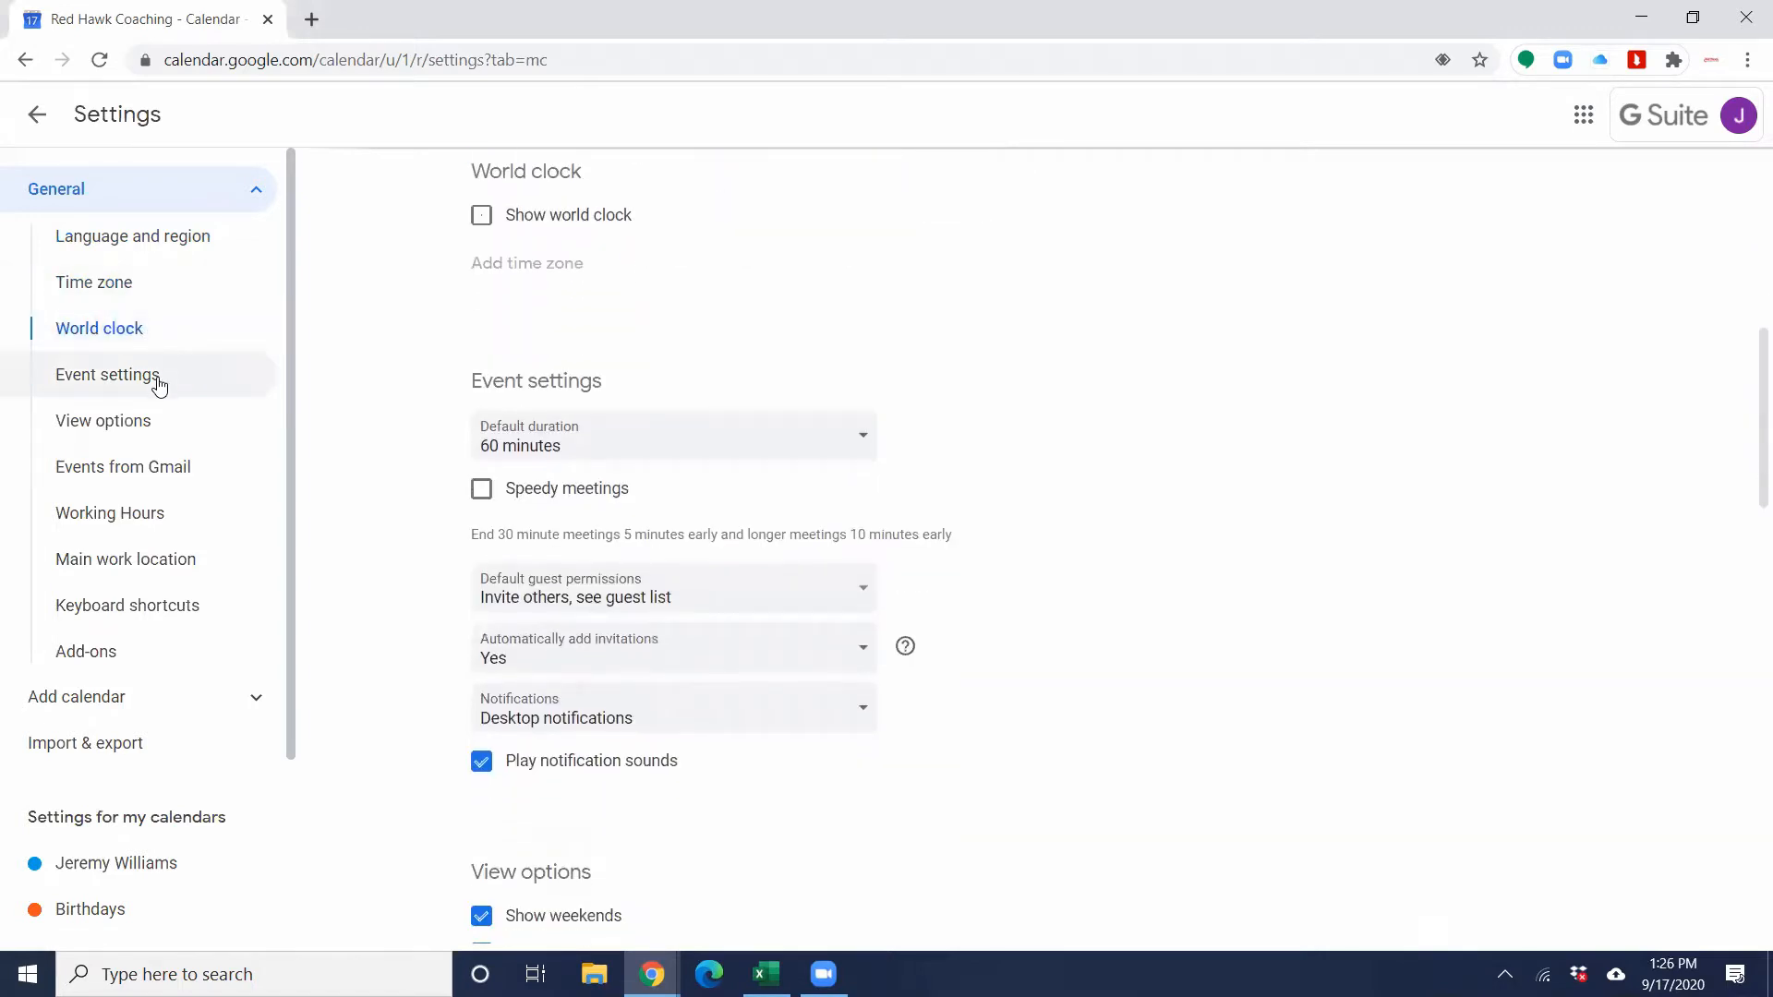
pyautogui.click(159, 384)
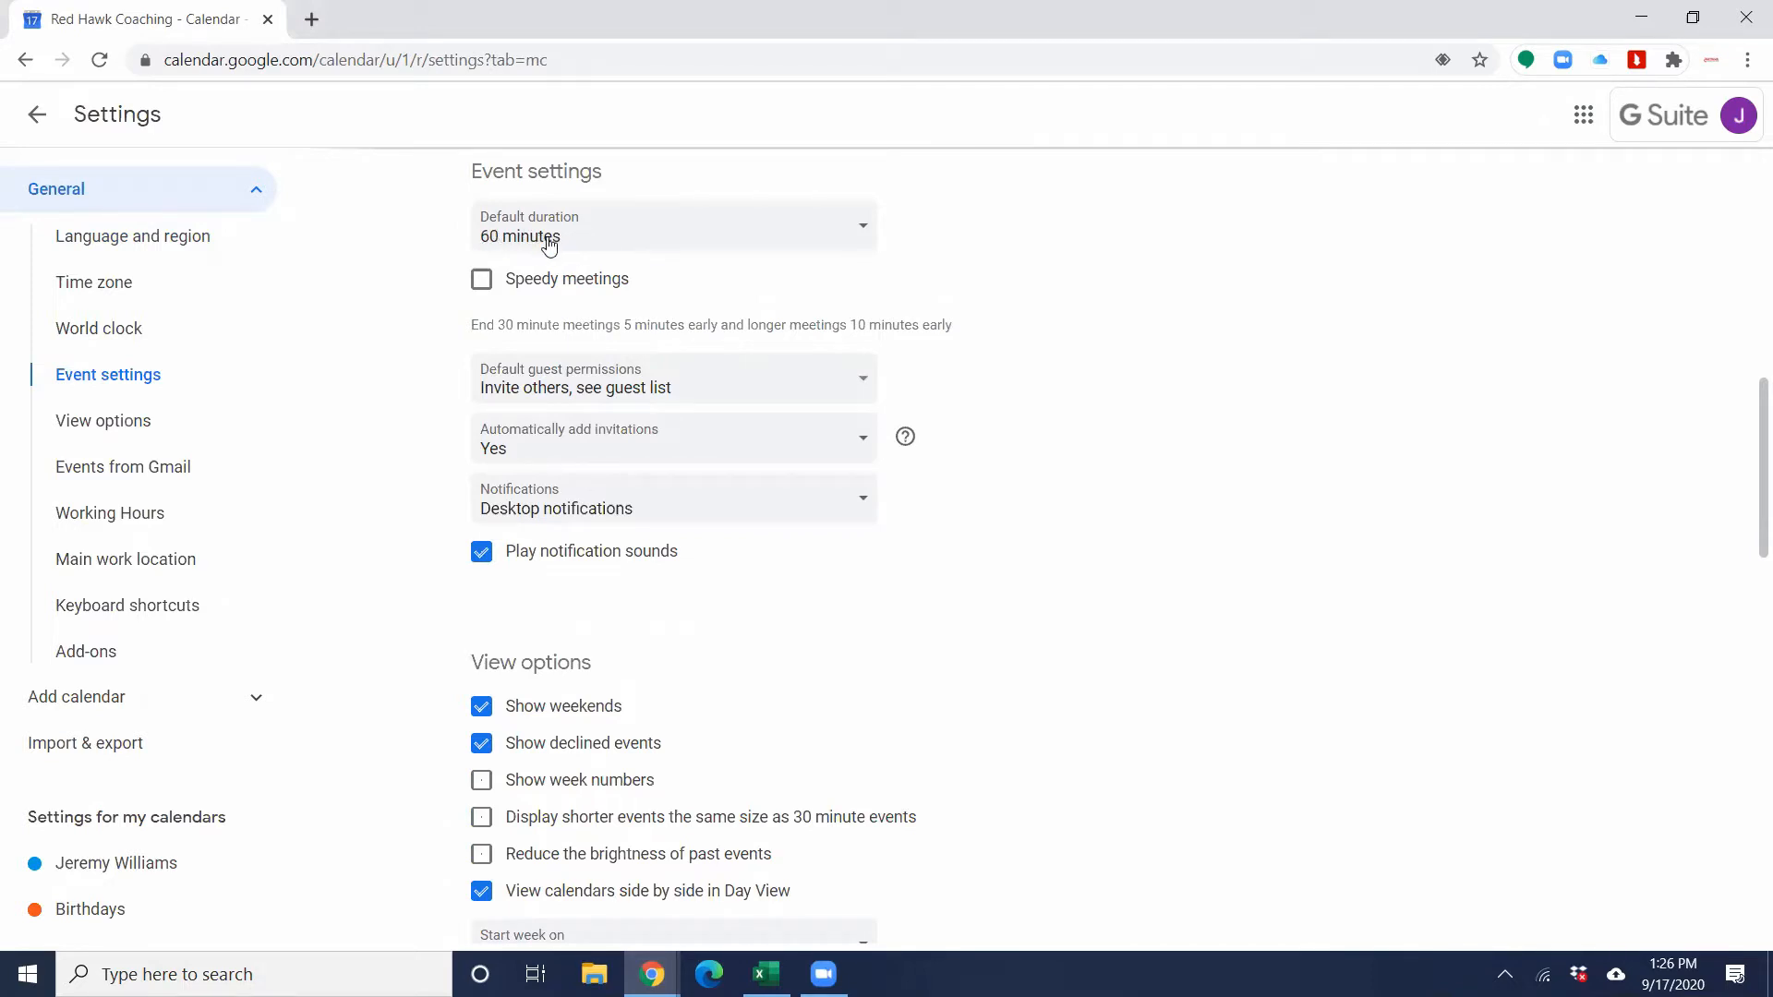
pyautogui.click(719, 405)
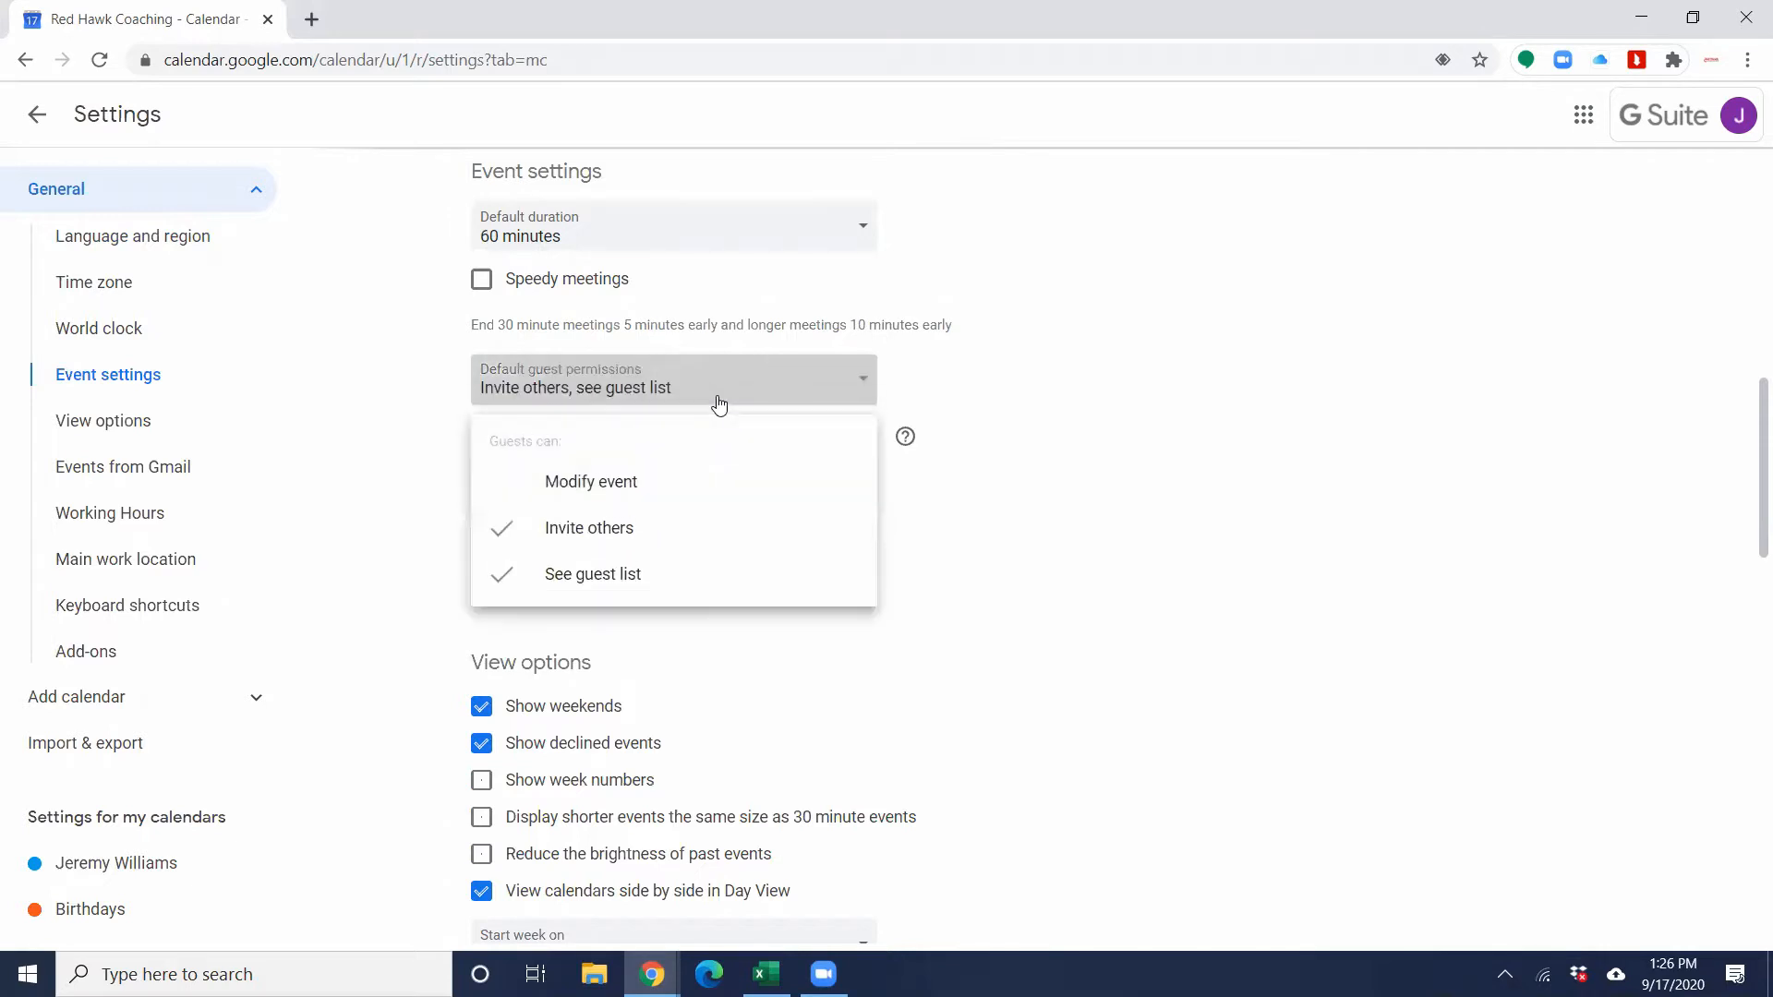
pyautogui.click(989, 385)
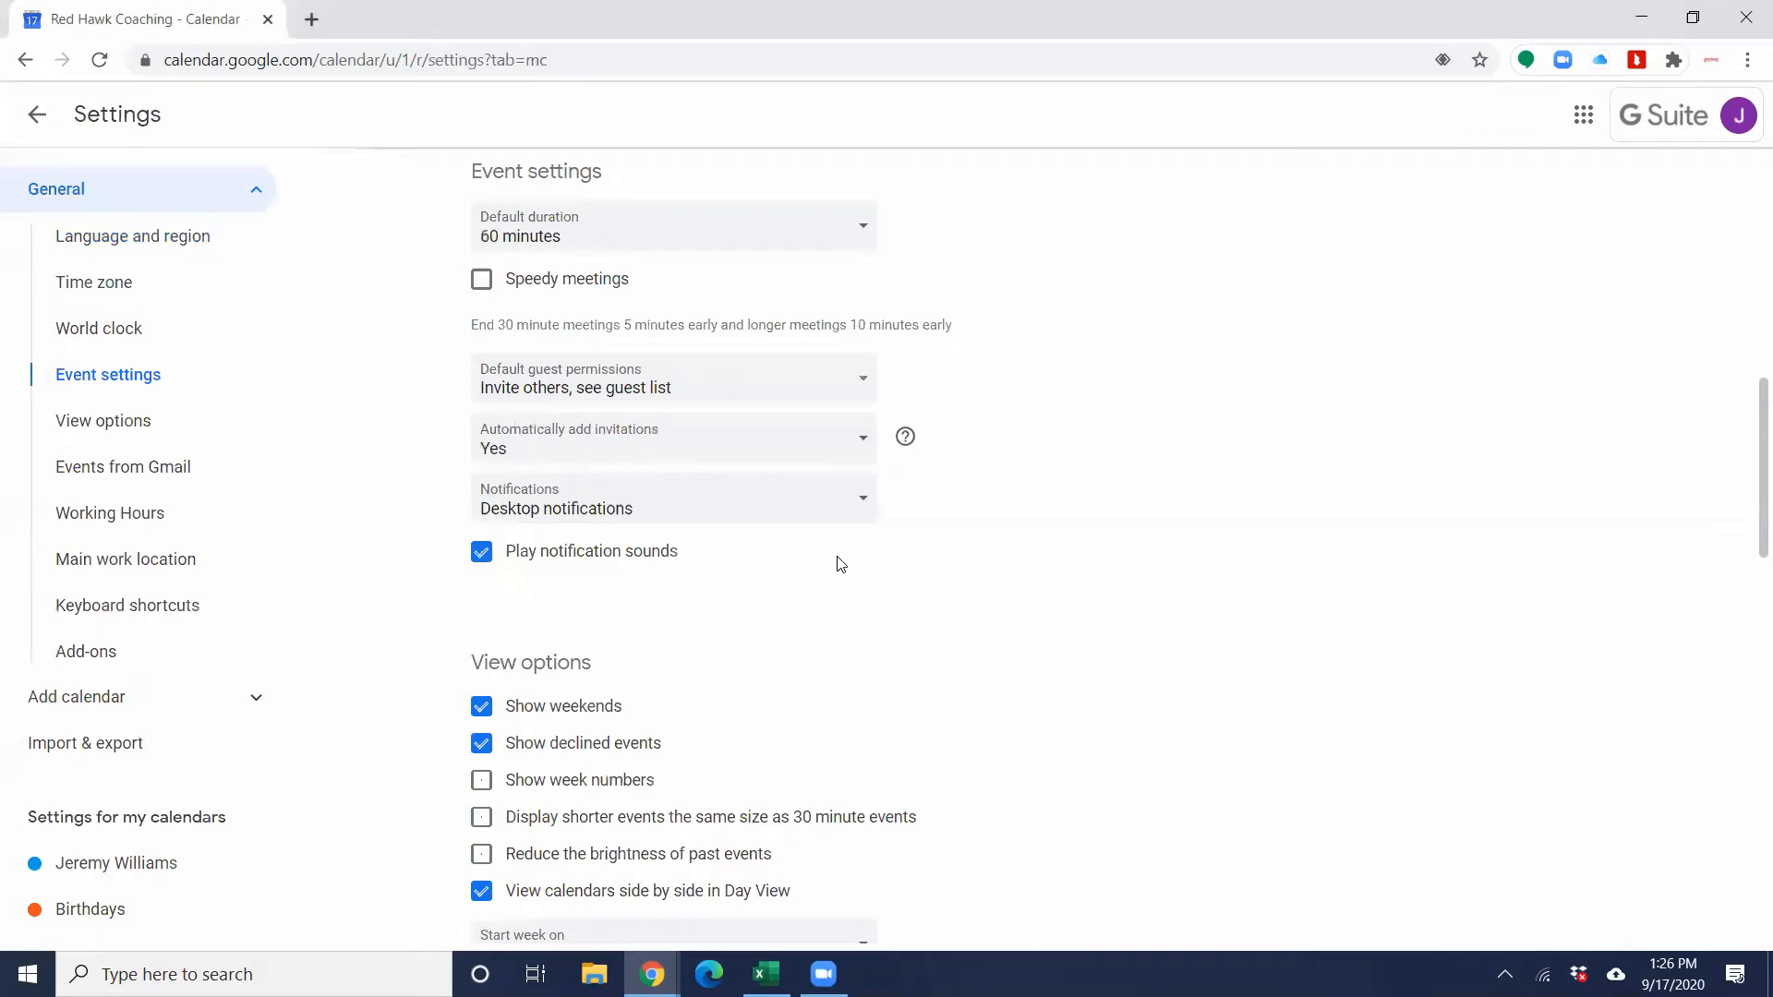
# Step: Review the view options and the Events from Gmail settings
pyautogui.click(123, 419)
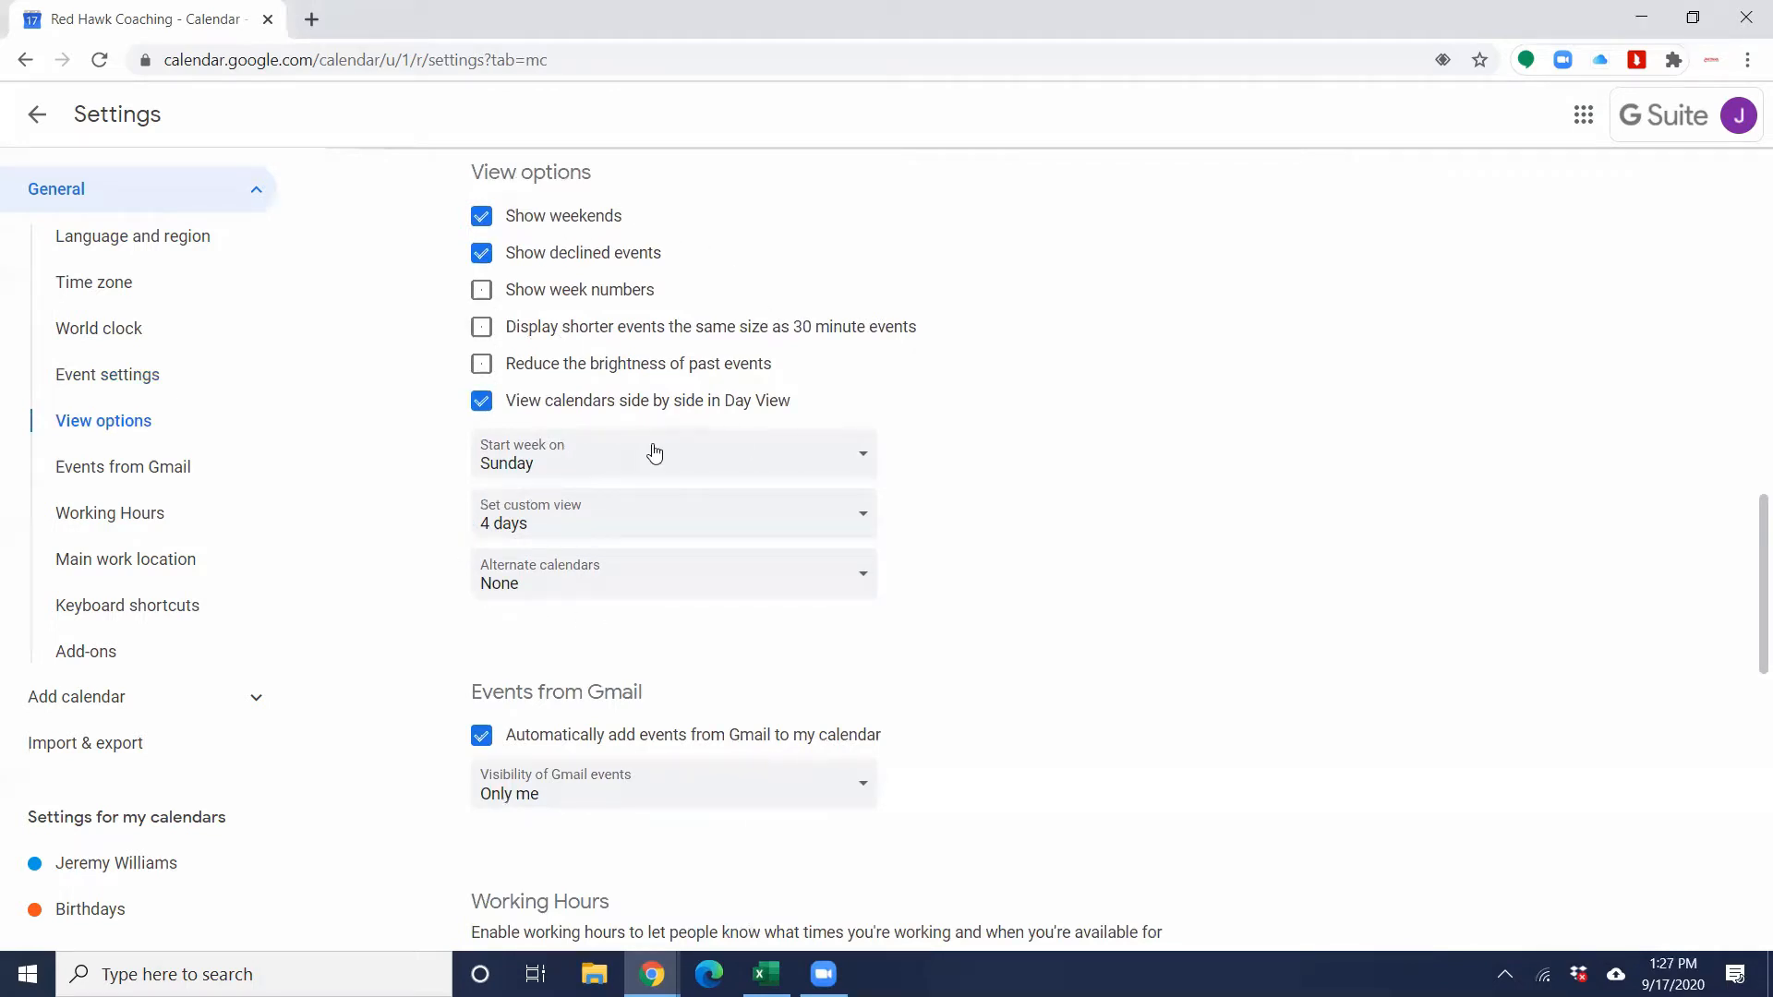
pyautogui.scroll(-1, 795, 546)
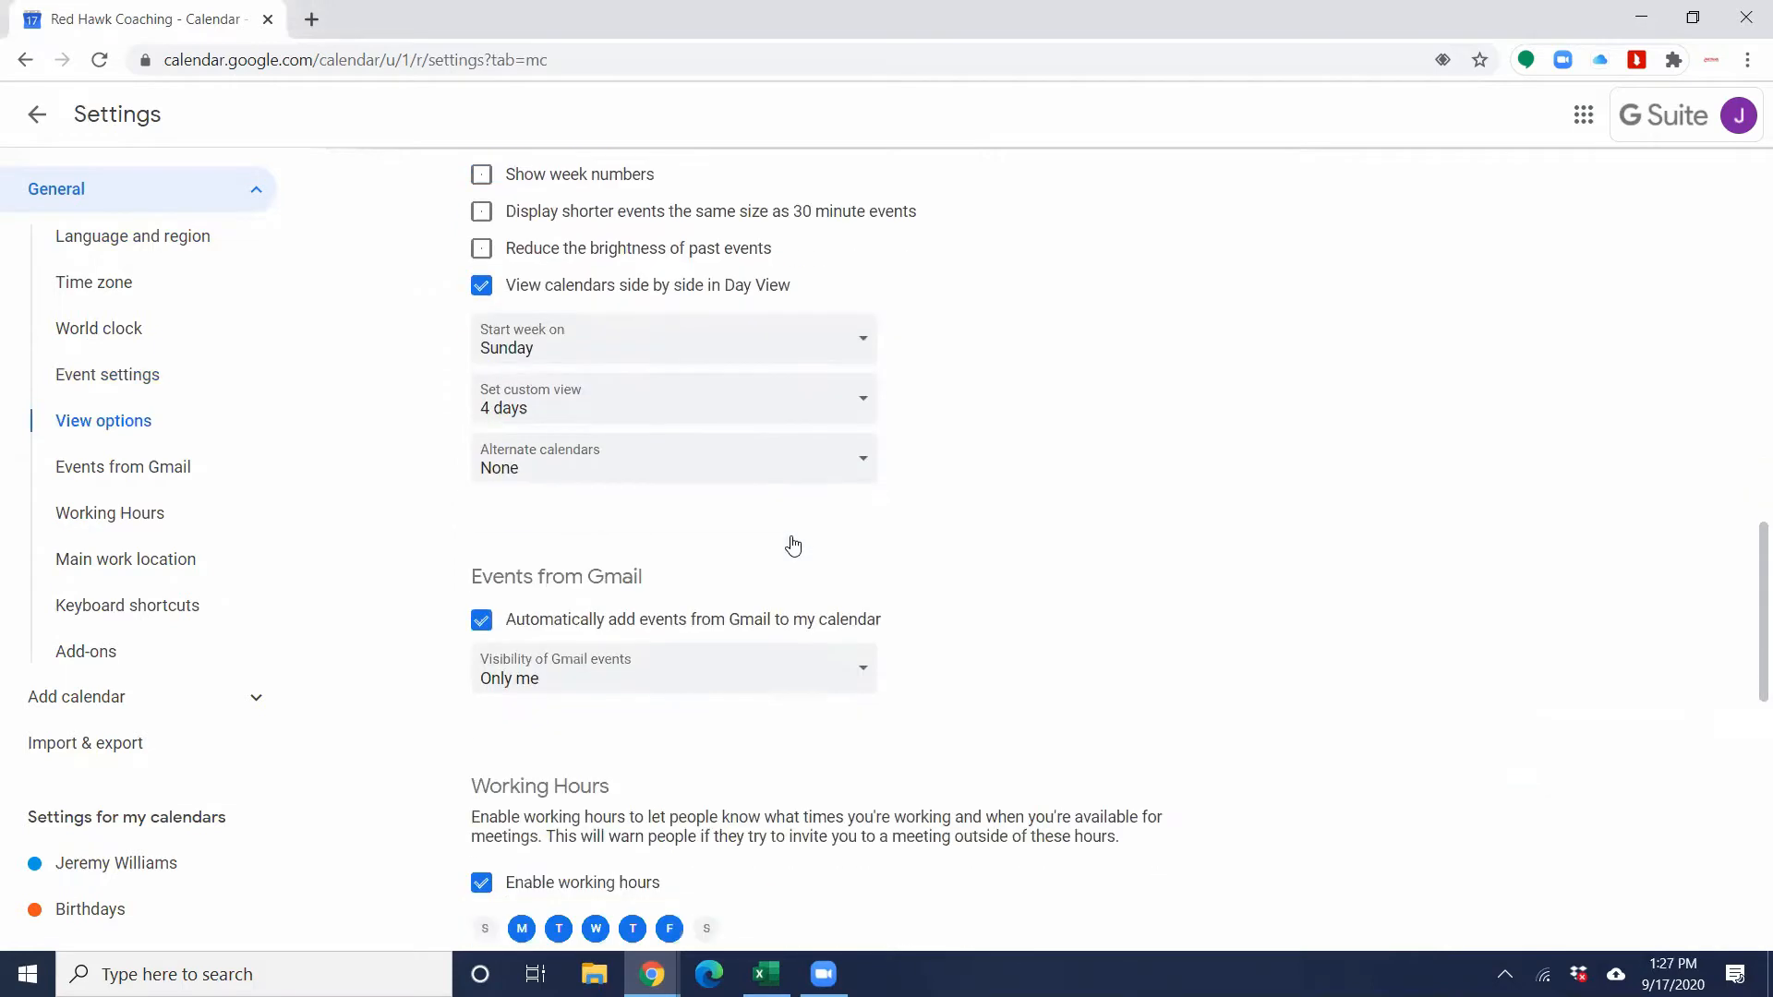
pyautogui.scroll(-1, 793, 546)
pyautogui.click(99, 469)
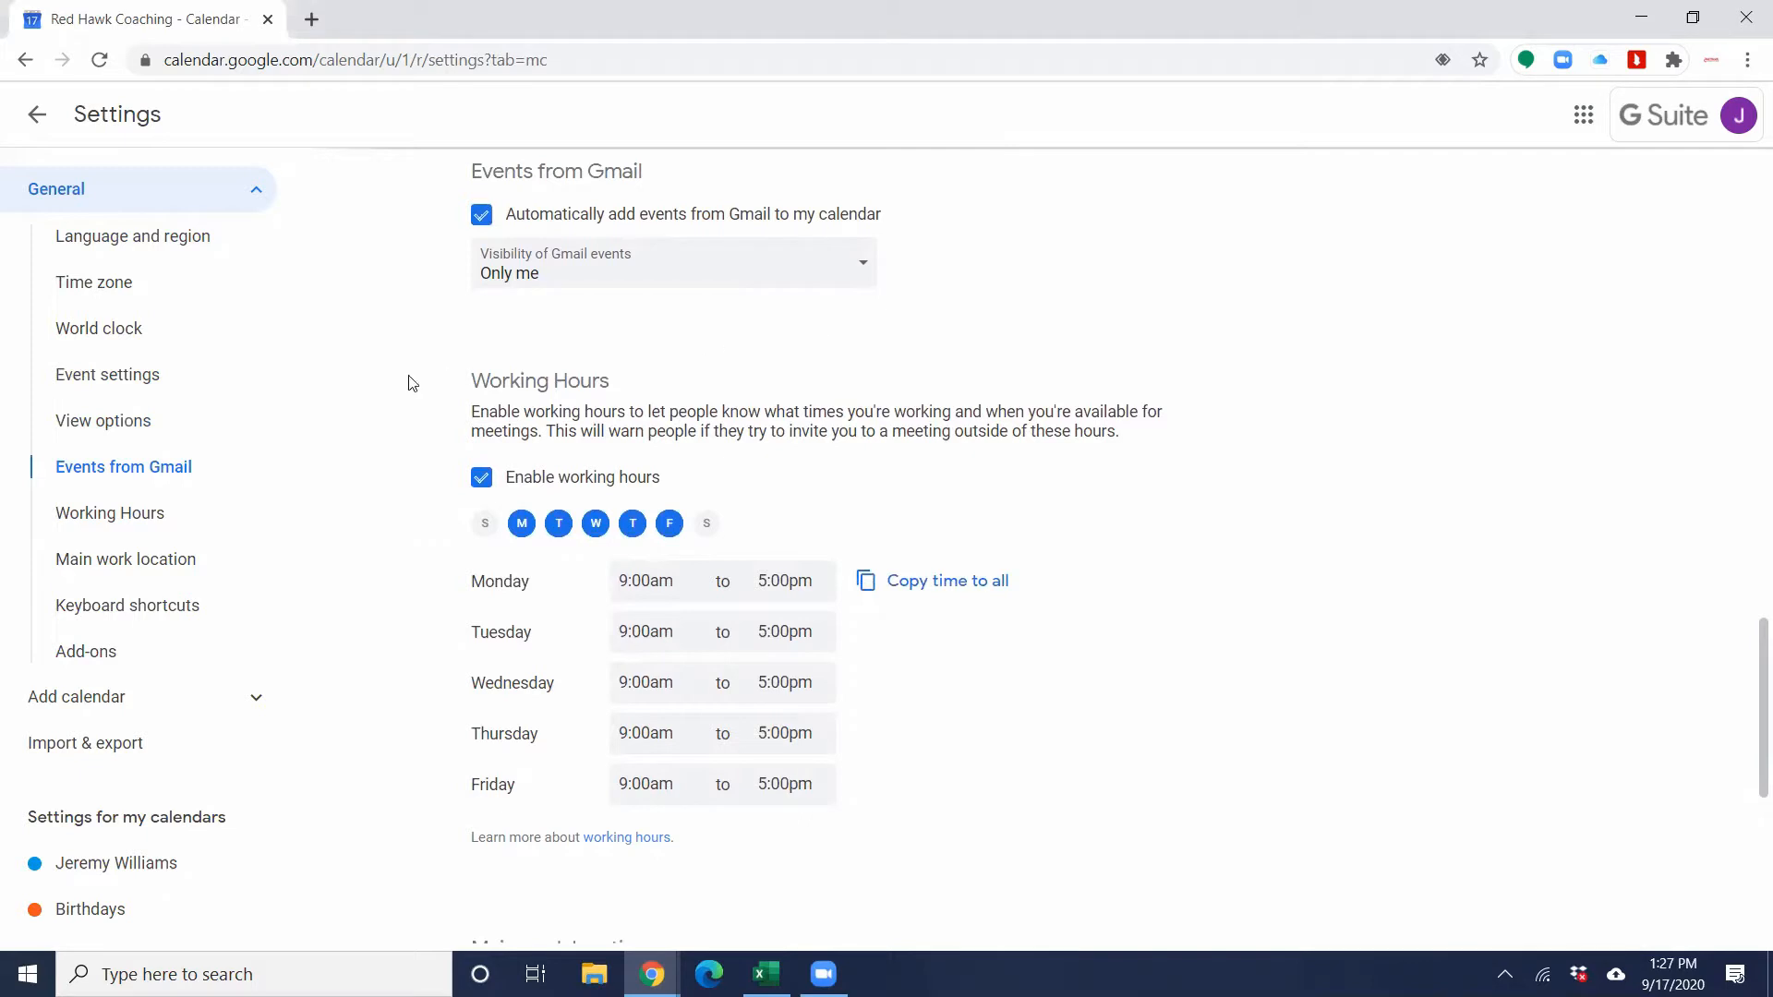
# Step: Review the working hours, main work location, keyboard shortcuts and add-ons settings
pyautogui.scroll(-1, 513, 354)
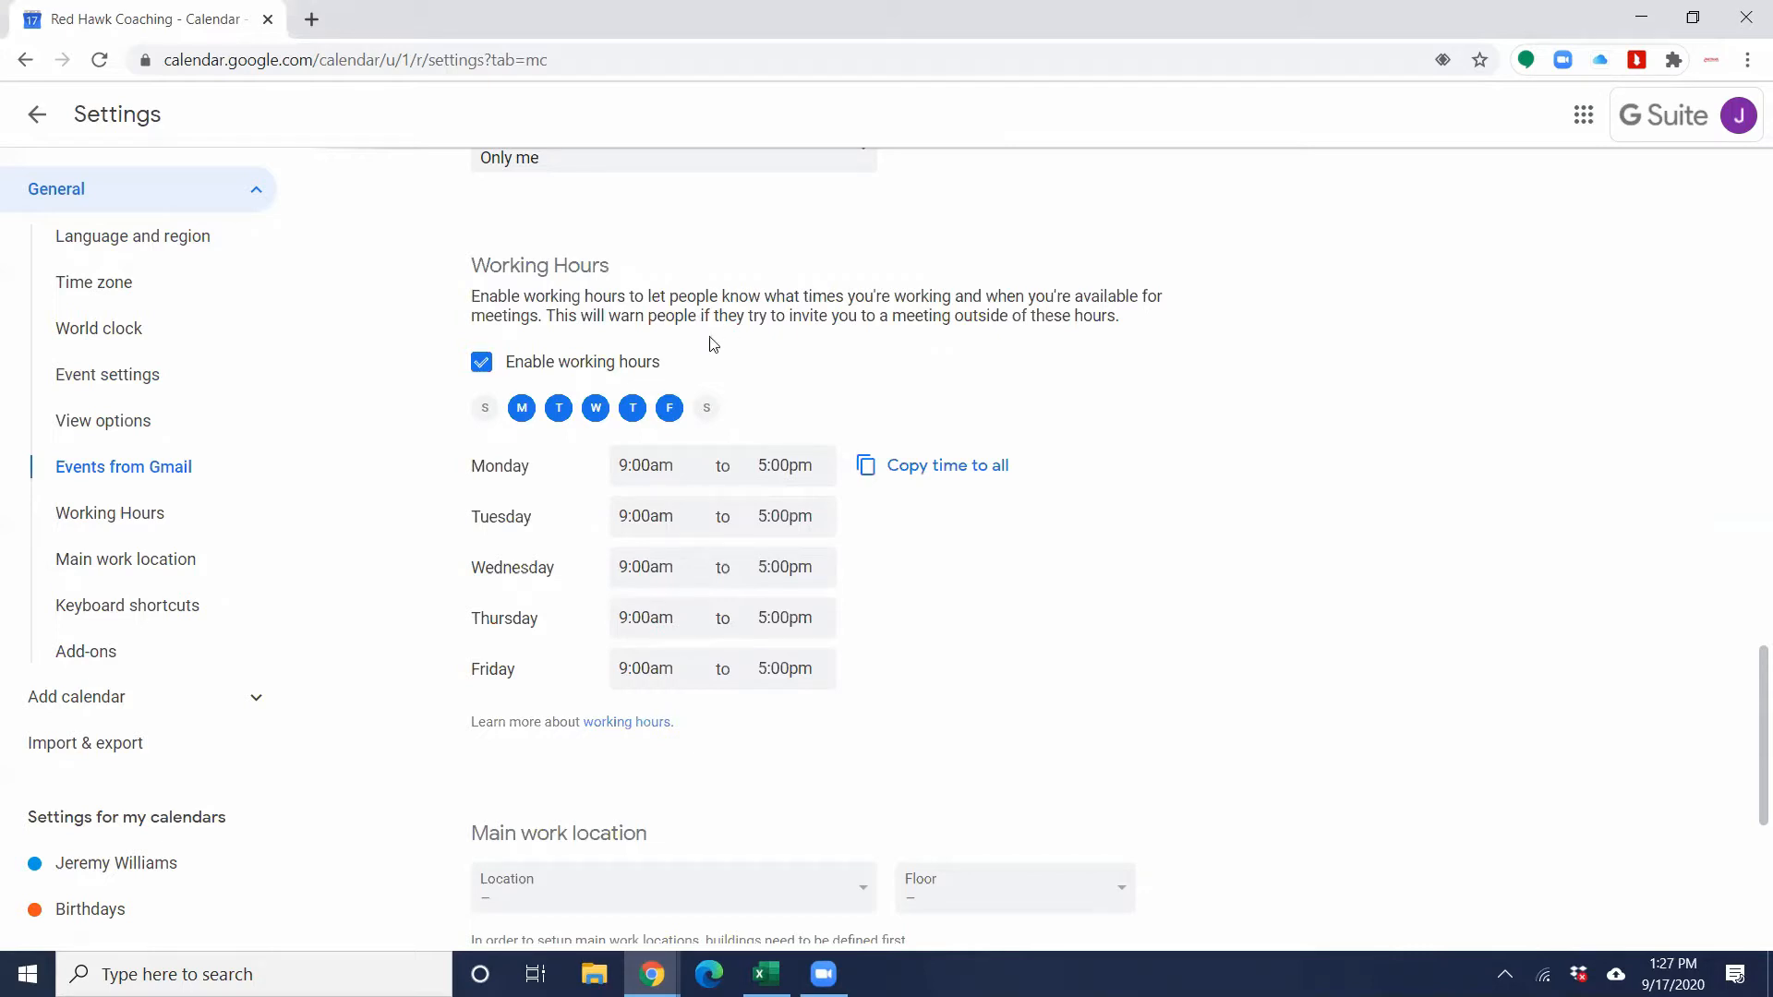
pyautogui.scroll(-4, 713, 346)
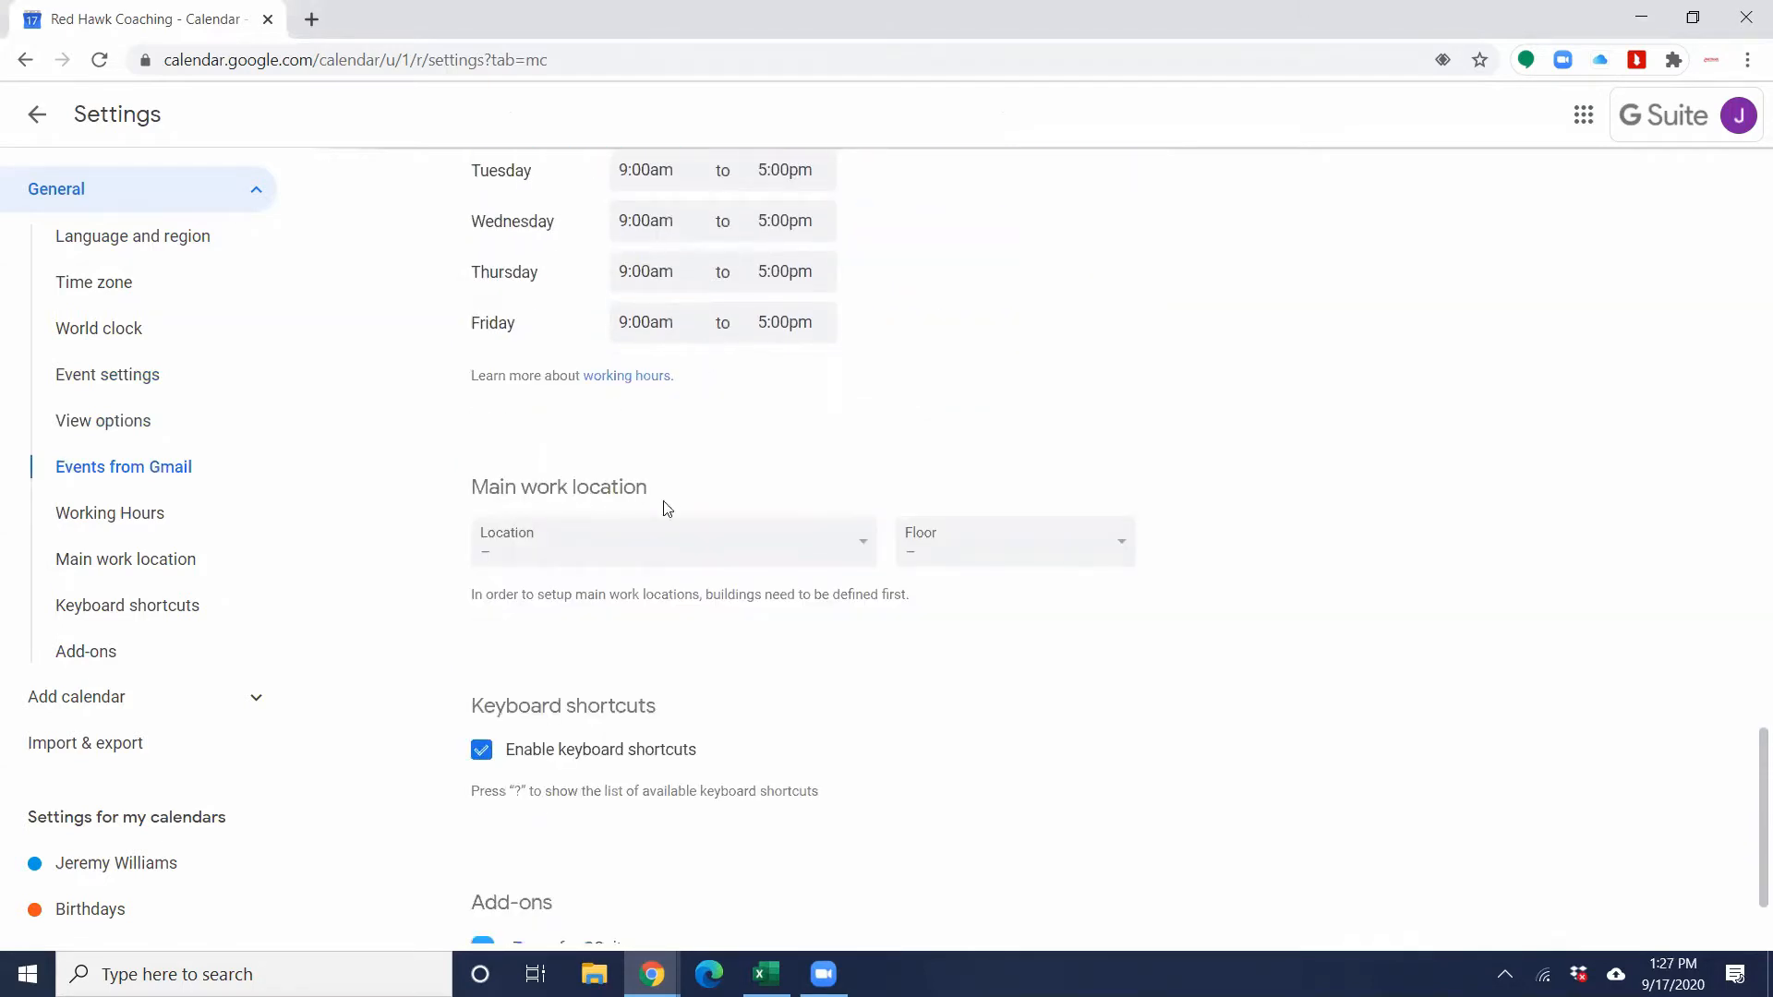
pyautogui.scroll(-2, 671, 508)
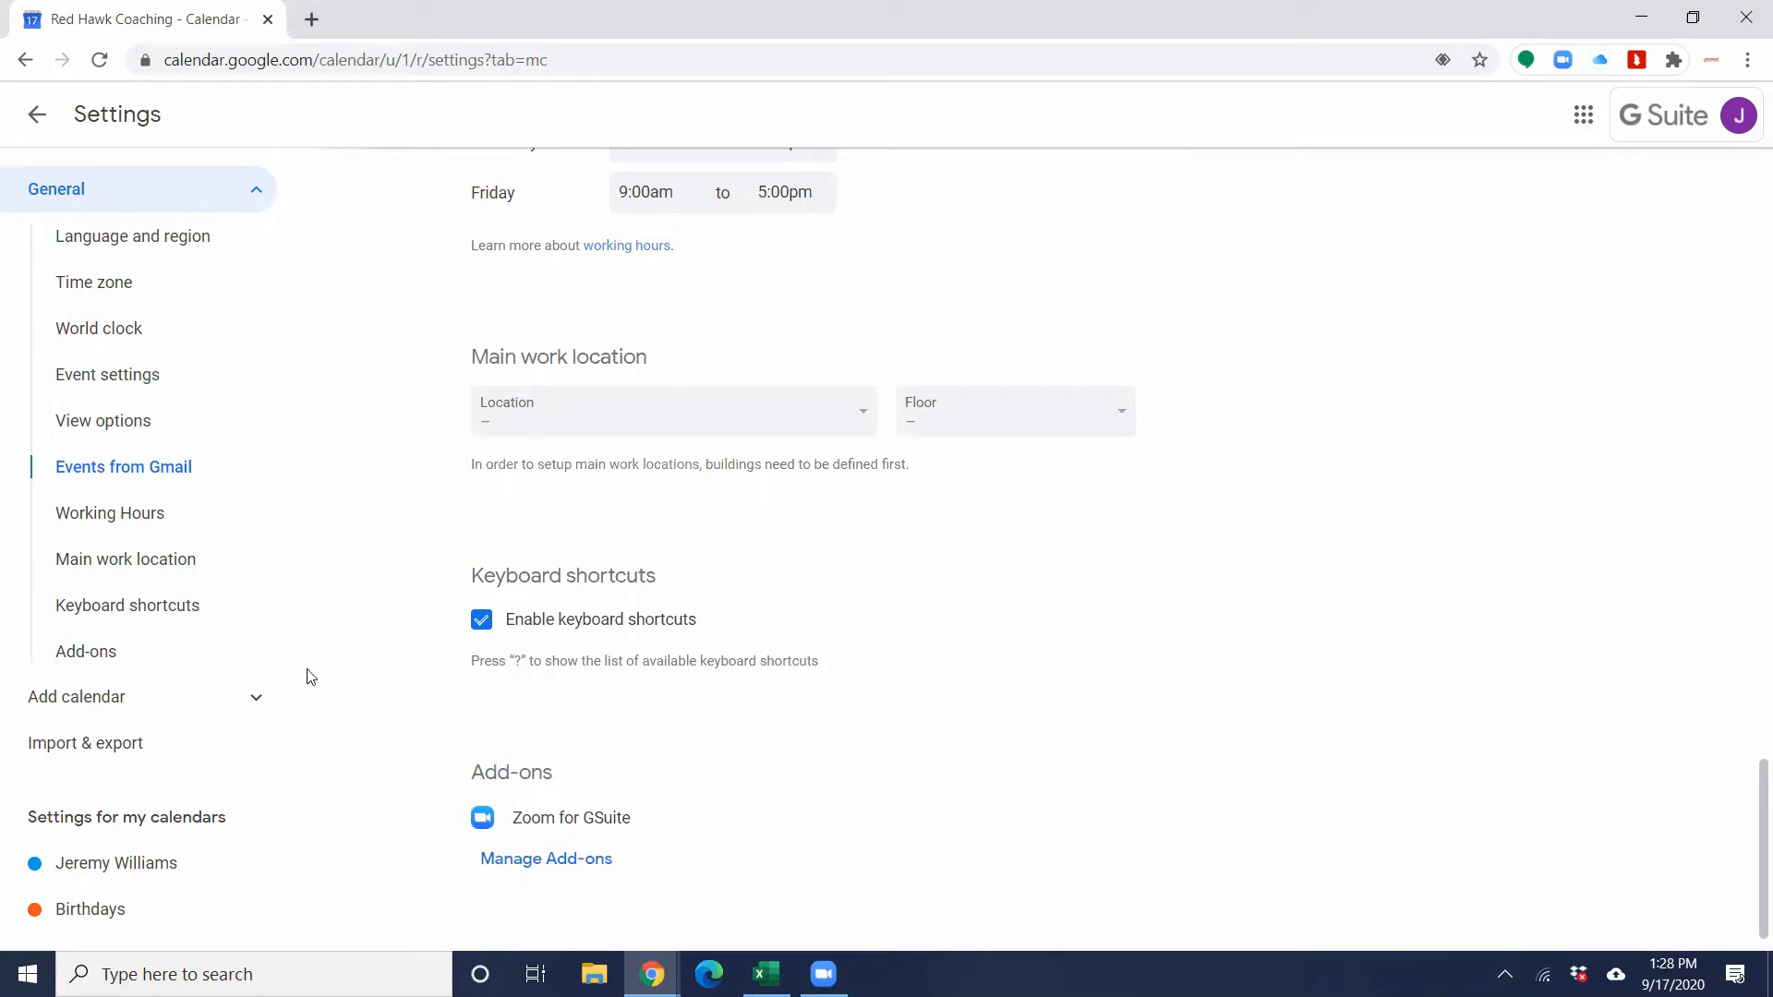
# Step: Open the settings of the owner's personal calendar and review its general details and access permissions
pyautogui.scroll(-3, 164, 736)
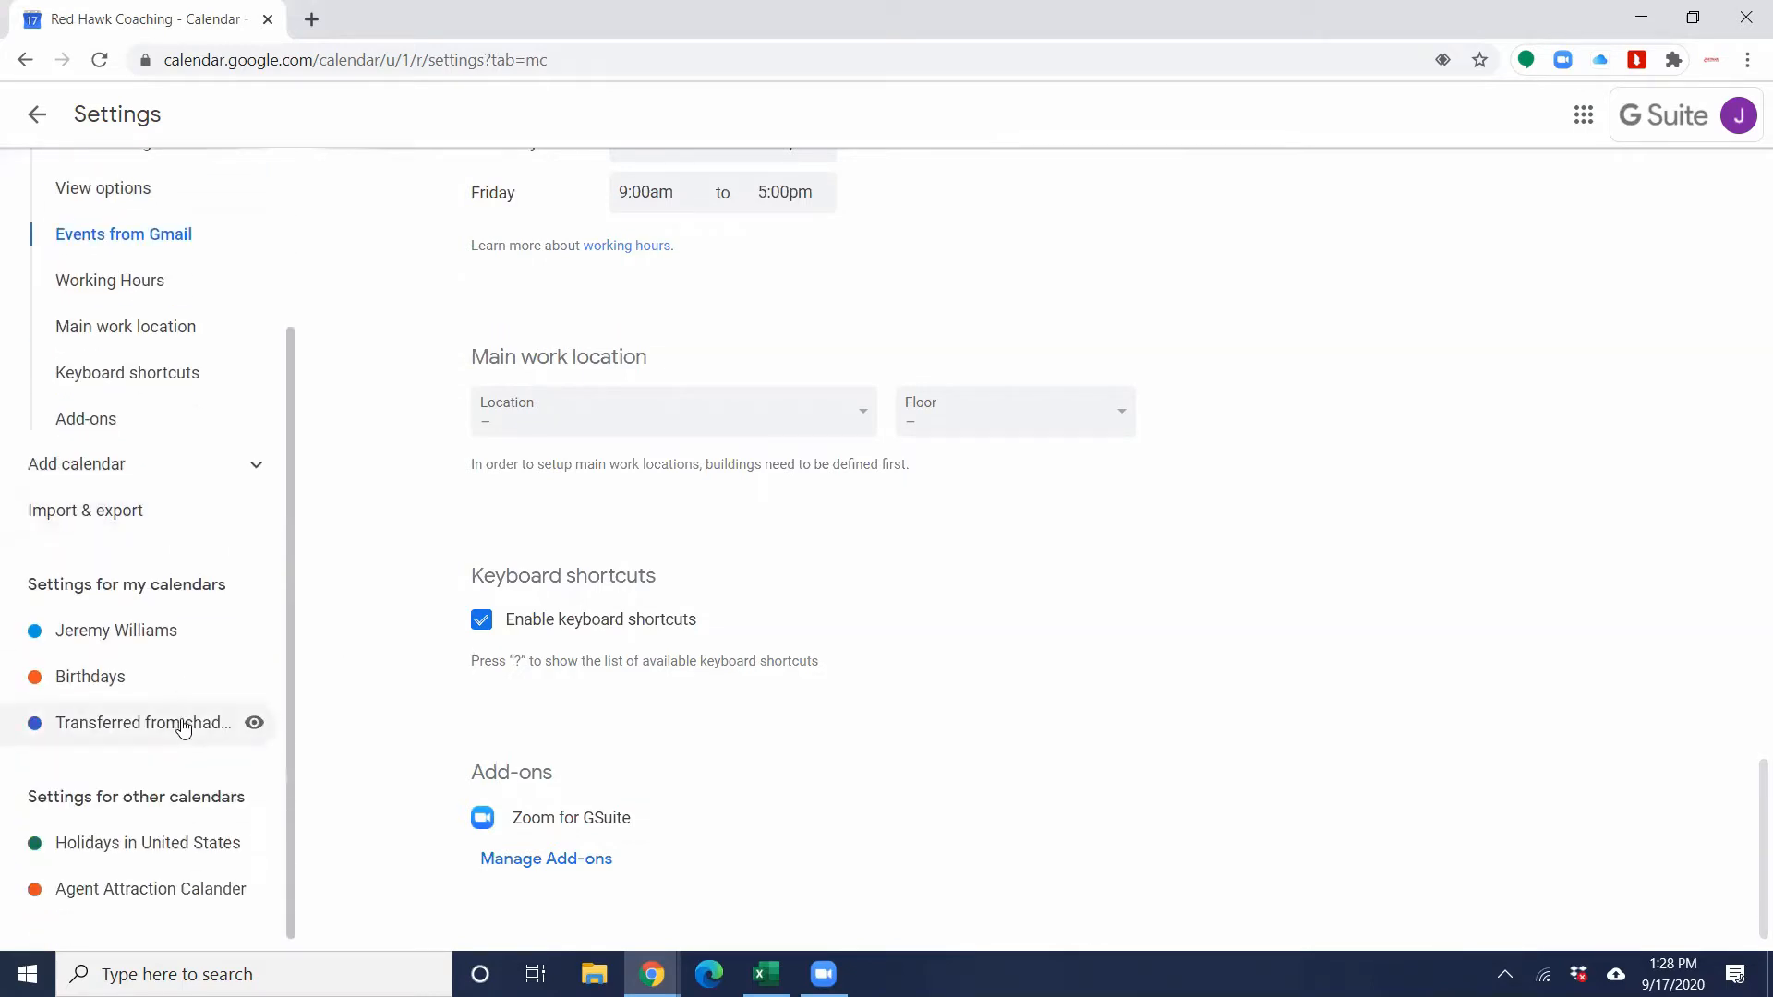
pyautogui.click(151, 625)
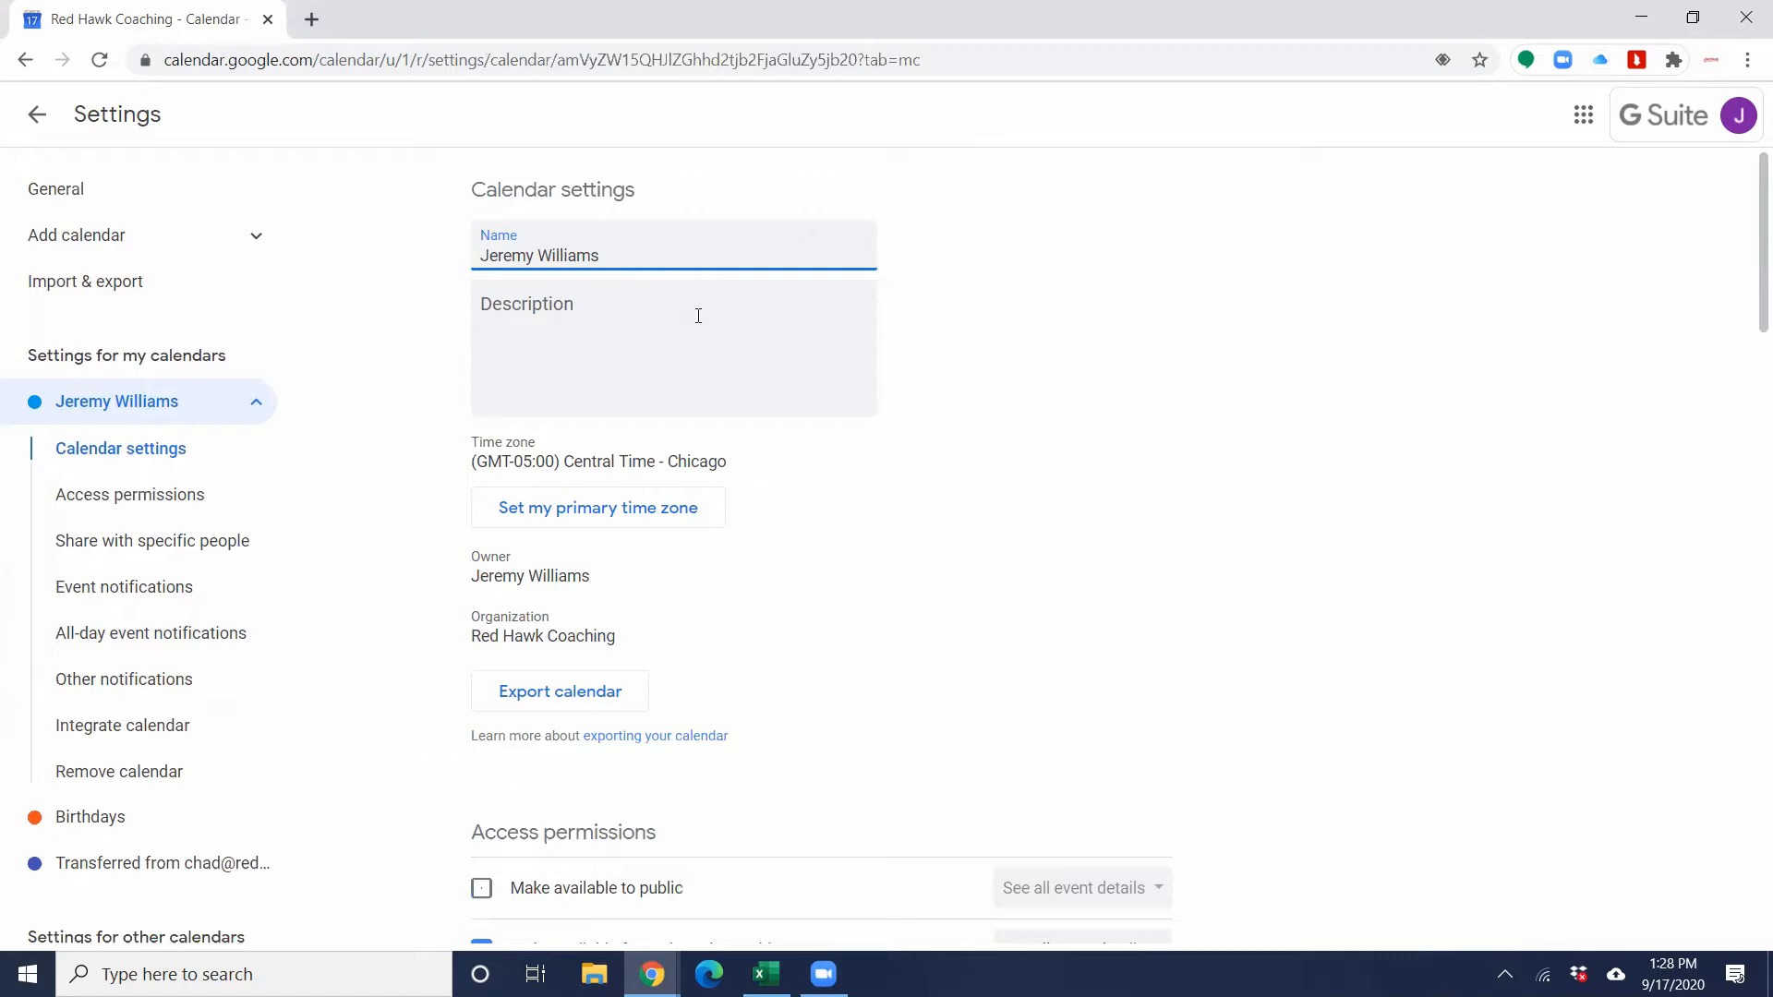
pyautogui.scroll(-1, 706, 480)
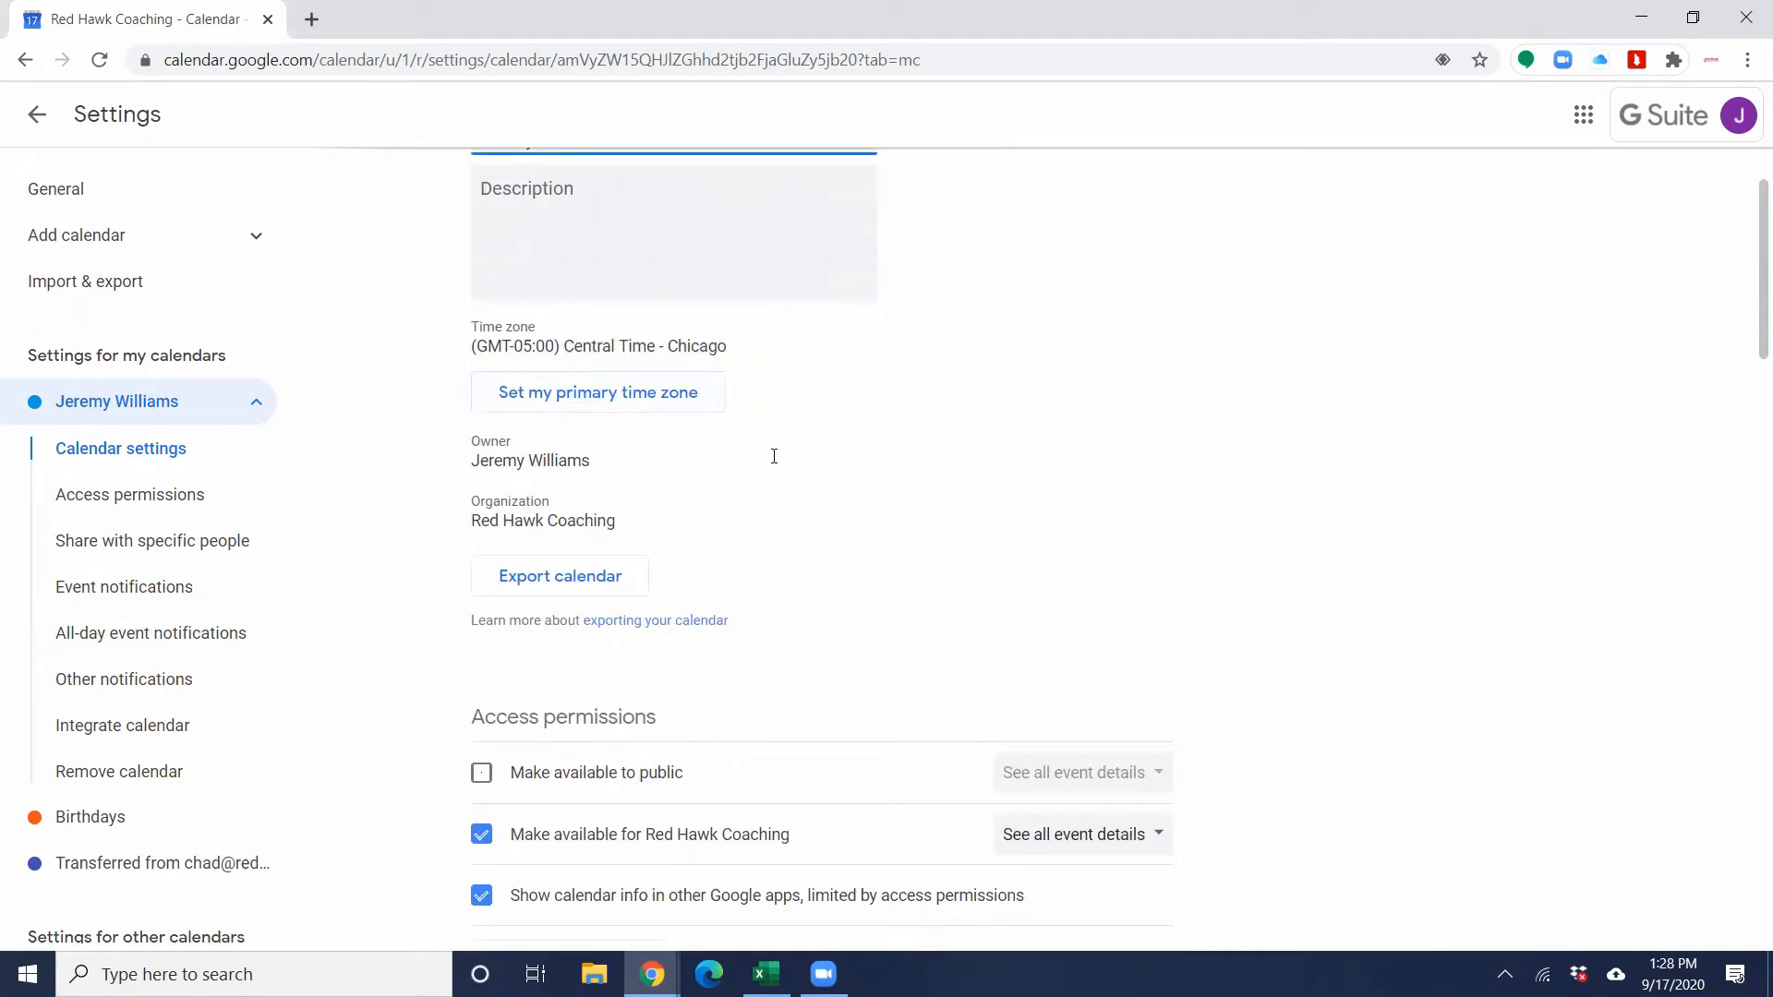
pyautogui.scroll(-3, 765, 468)
pyautogui.scroll(-1, 765, 468)
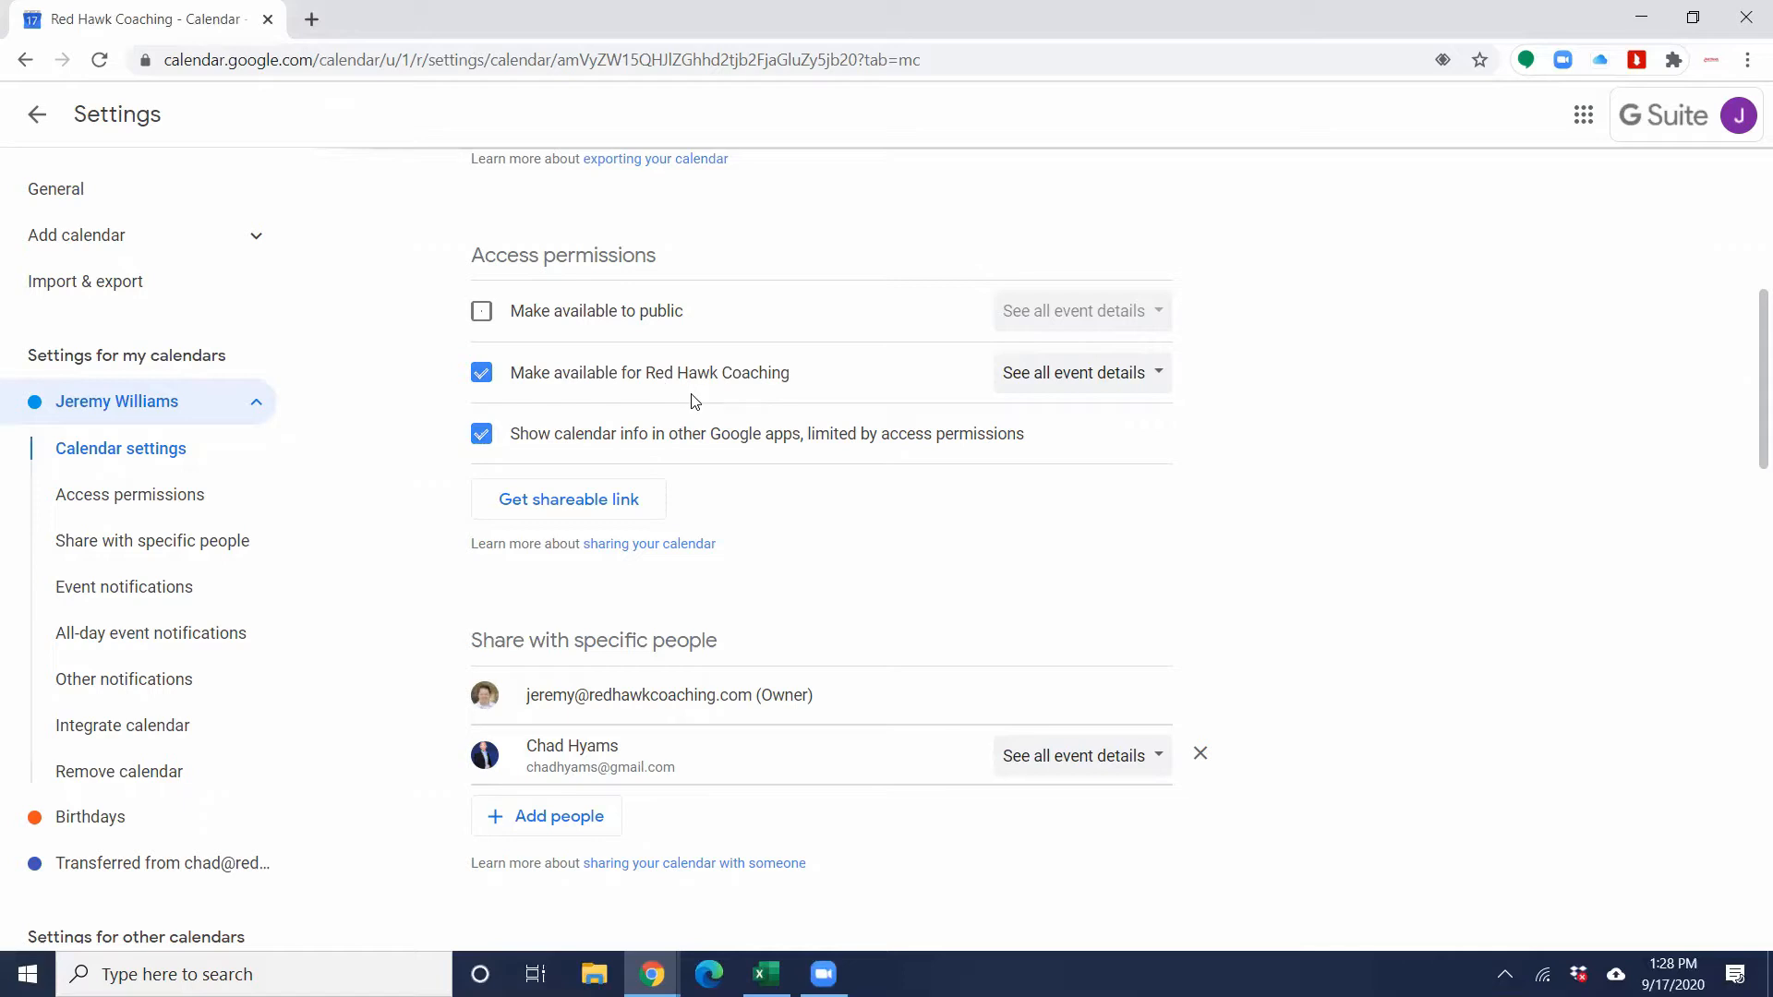
# Step: Check the permission levels for the person the calendar is shared with, keeping See all event details
pyautogui.scroll(-3, 695, 401)
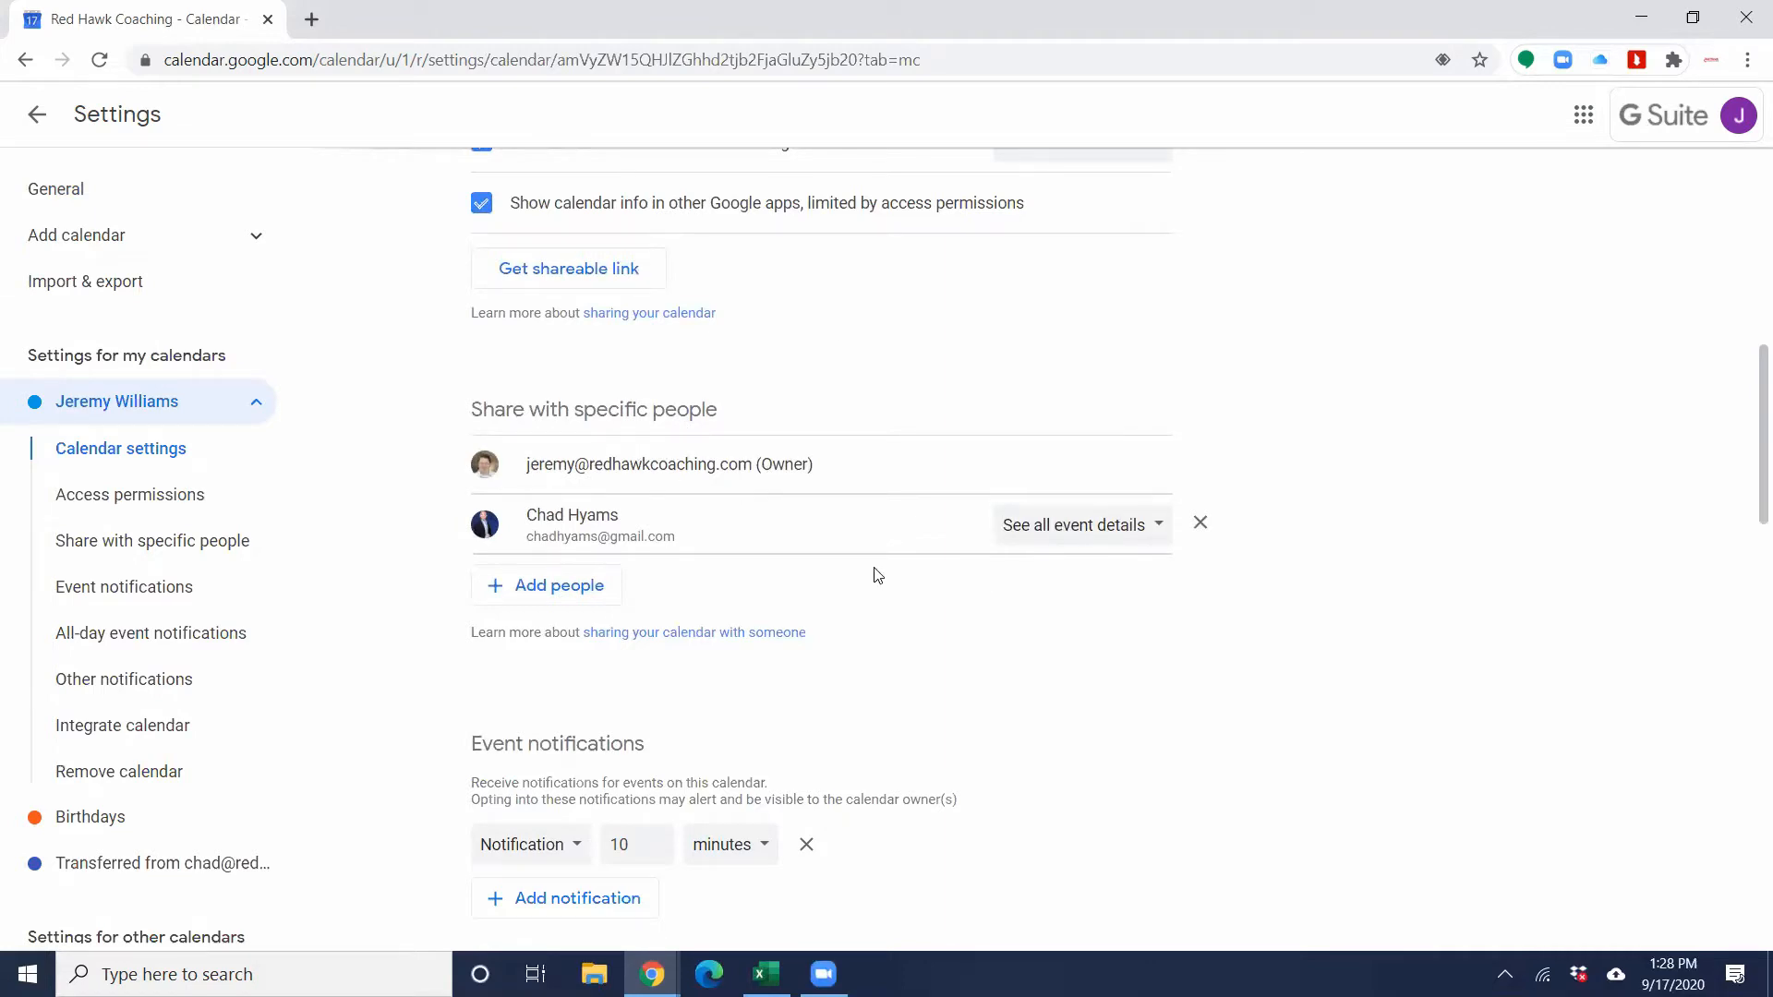
pyautogui.click(1144, 542)
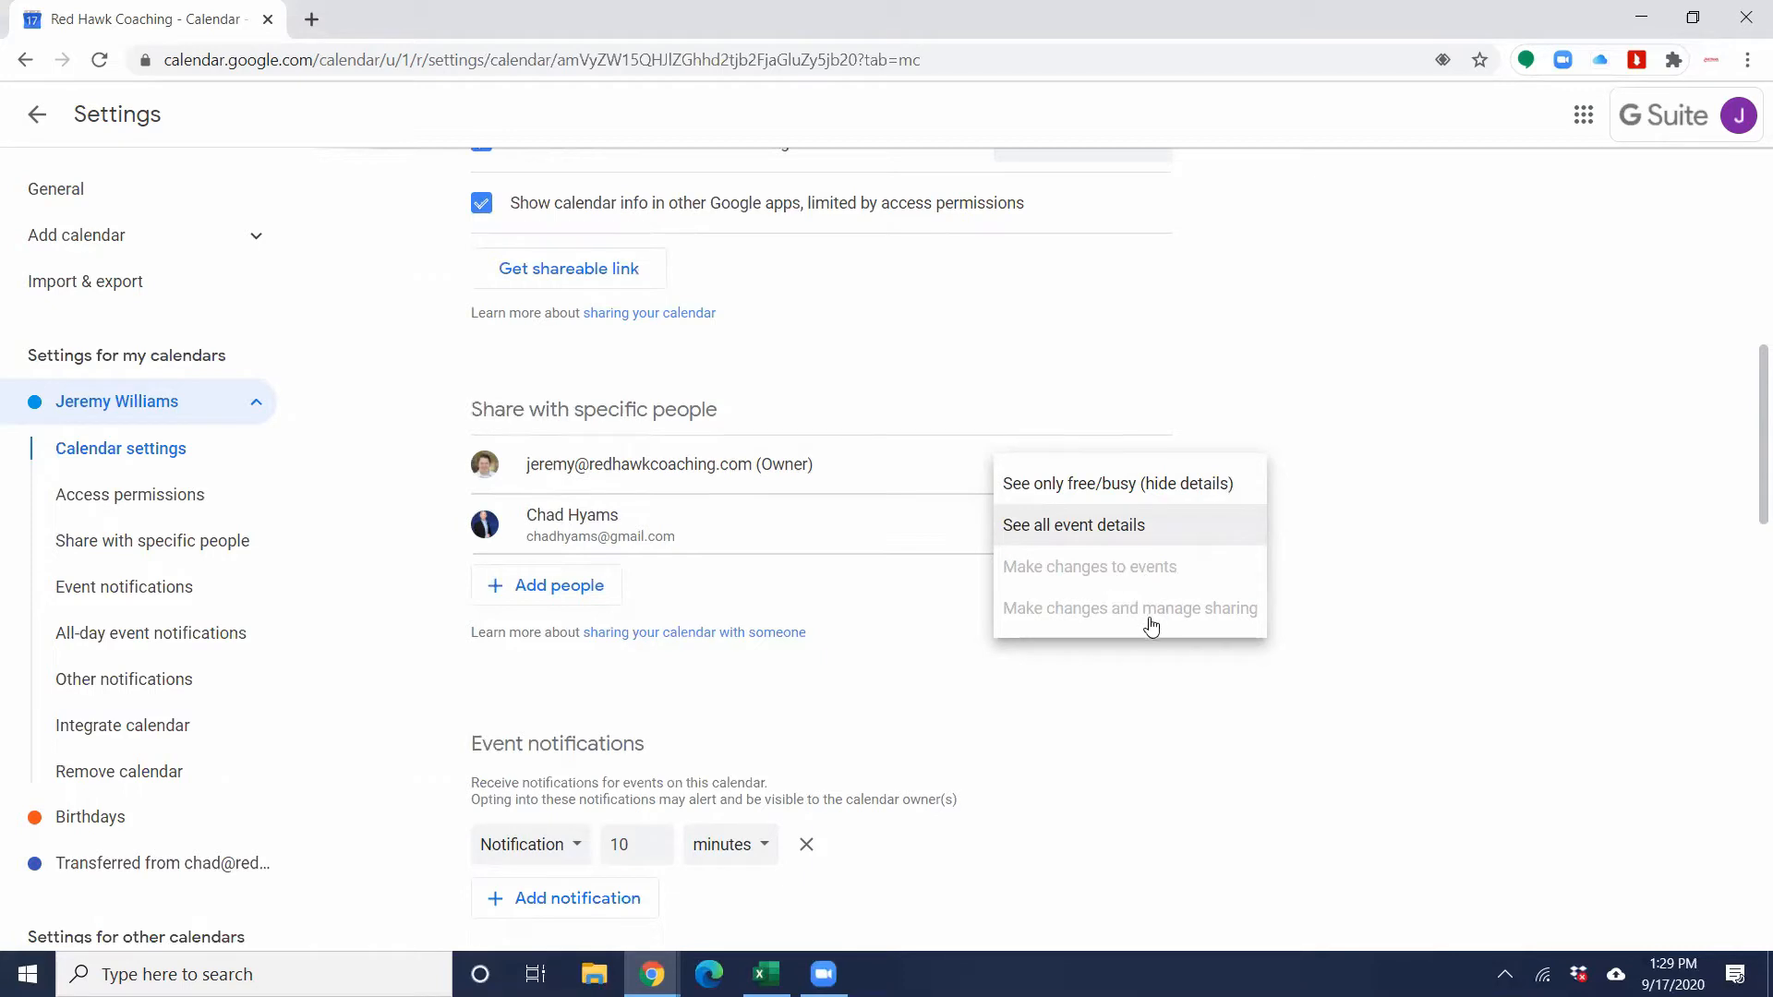
pyautogui.click(1144, 527)
# Step: Review the event, all-day event and other notification settings, including the time units for event notifications
pyautogui.scroll(-4, 942, 637)
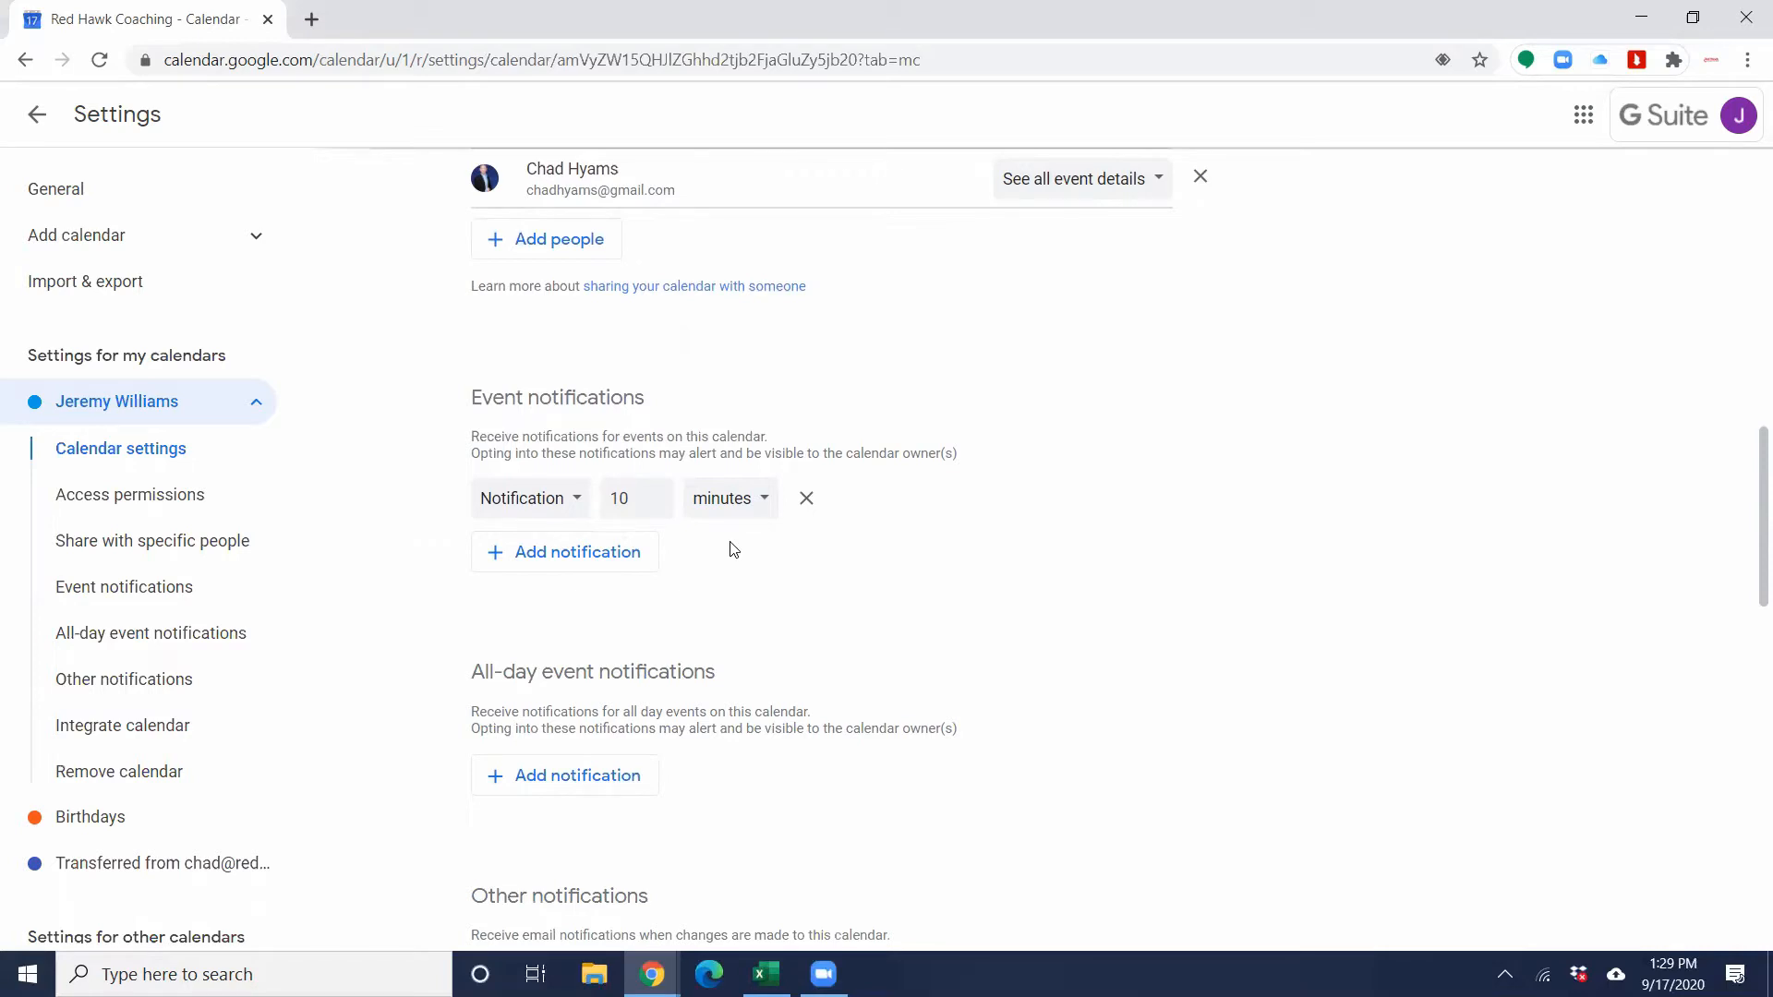
pyautogui.click(763, 509)
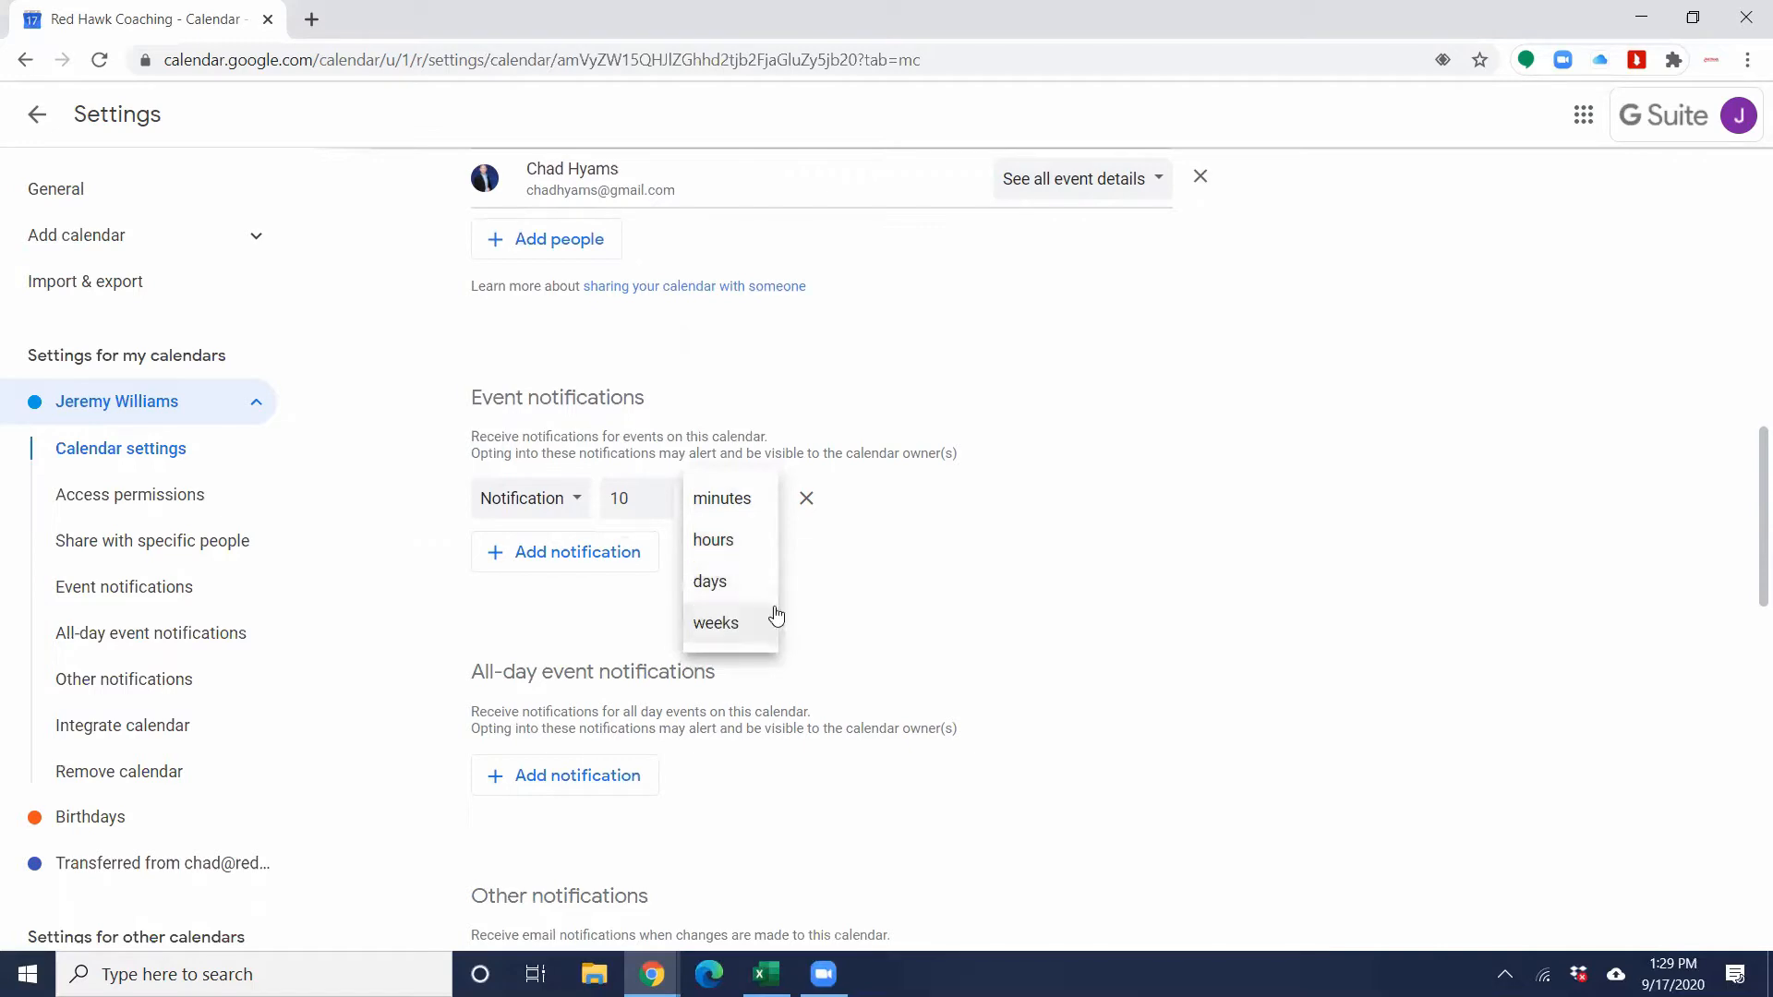
pyautogui.click(818, 579)
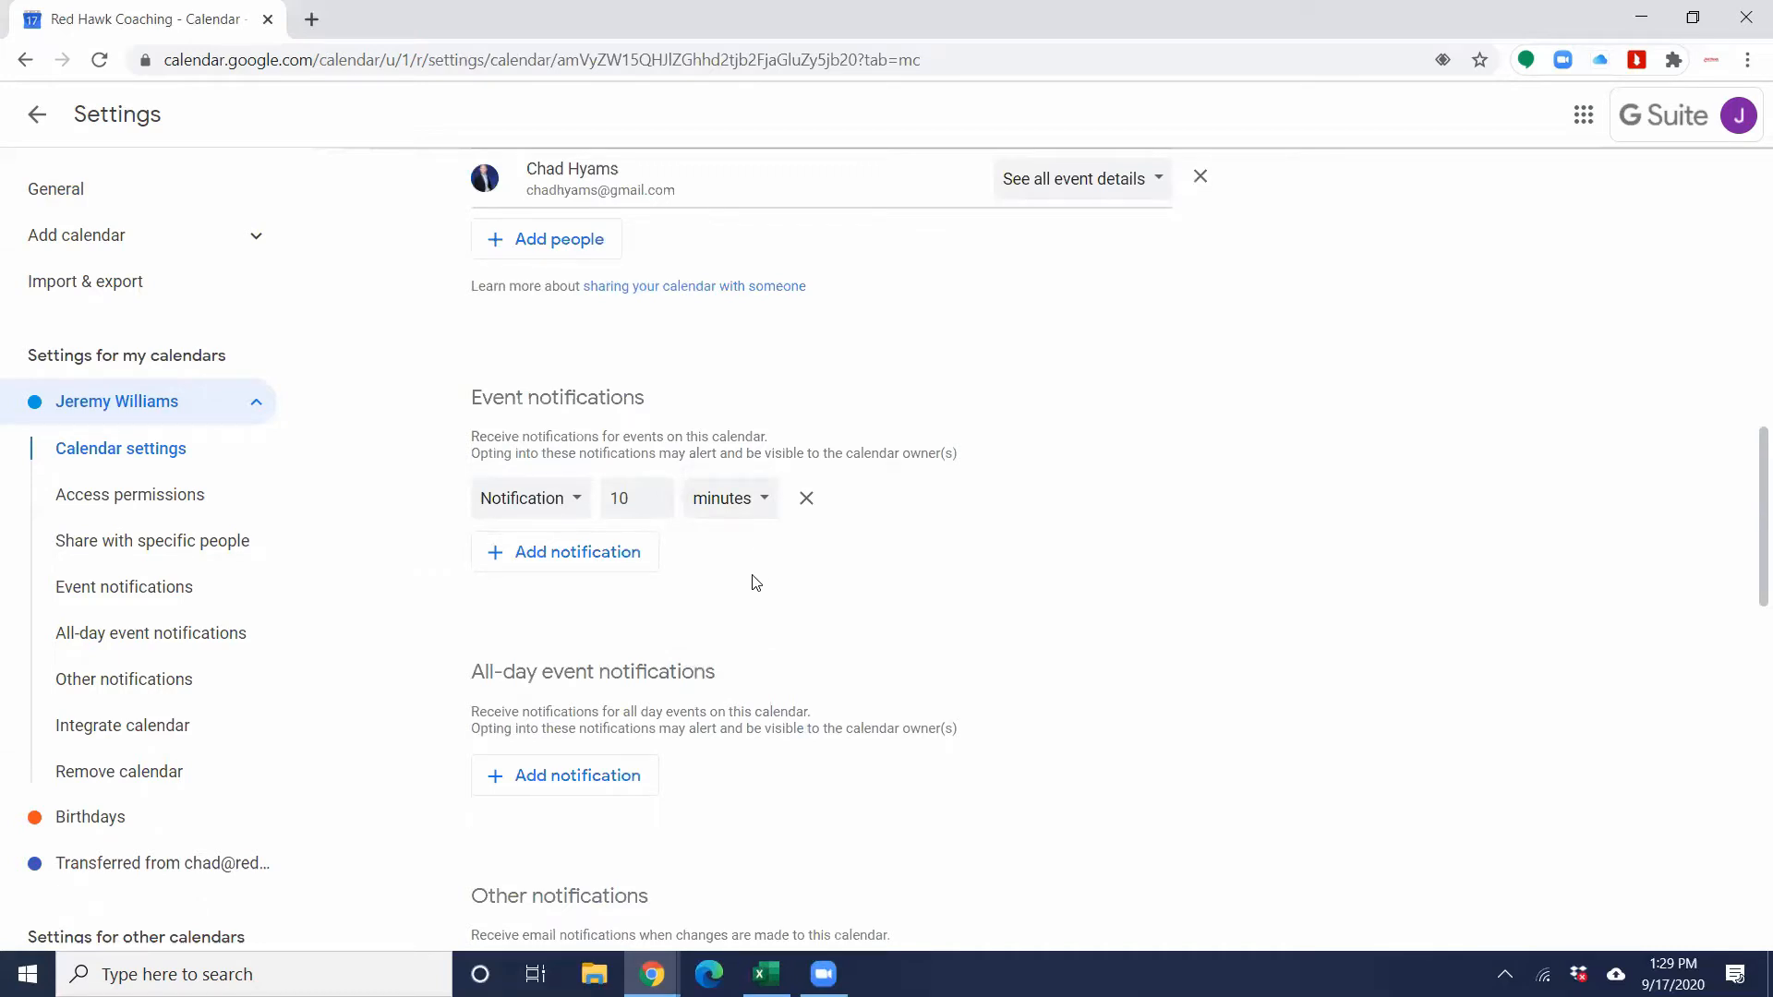
pyautogui.scroll(-3, 756, 582)
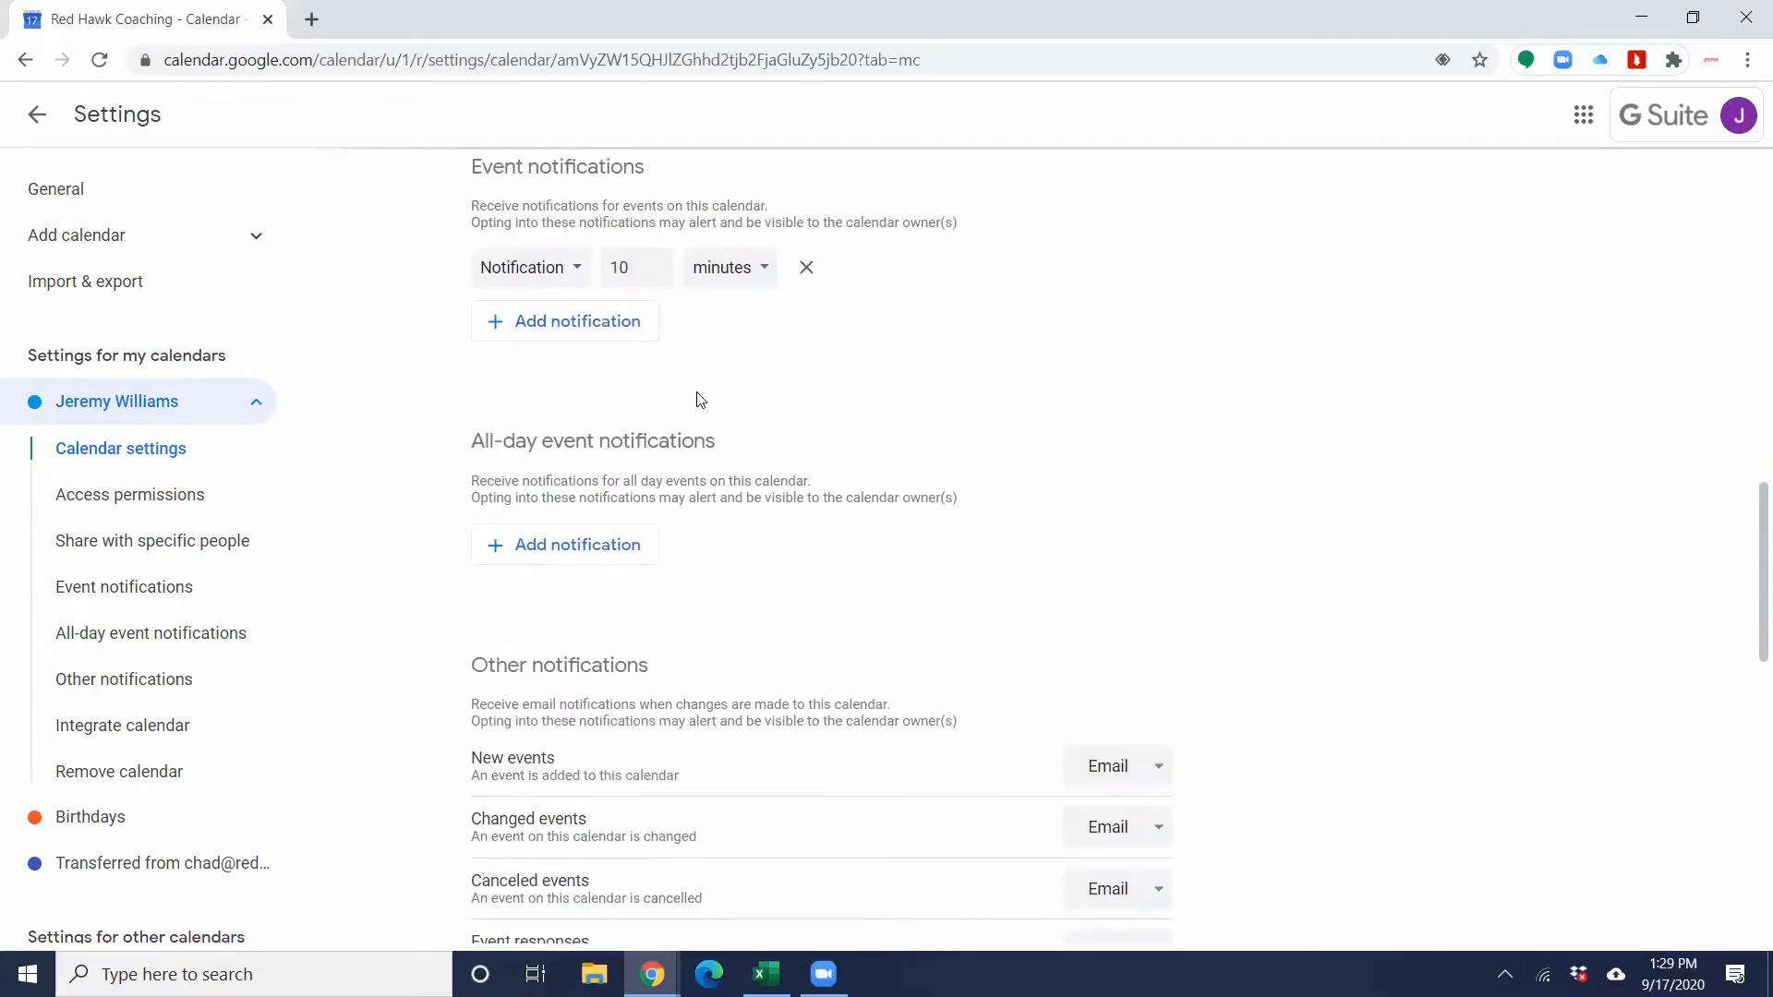
pyautogui.scroll(-1, 809, 446)
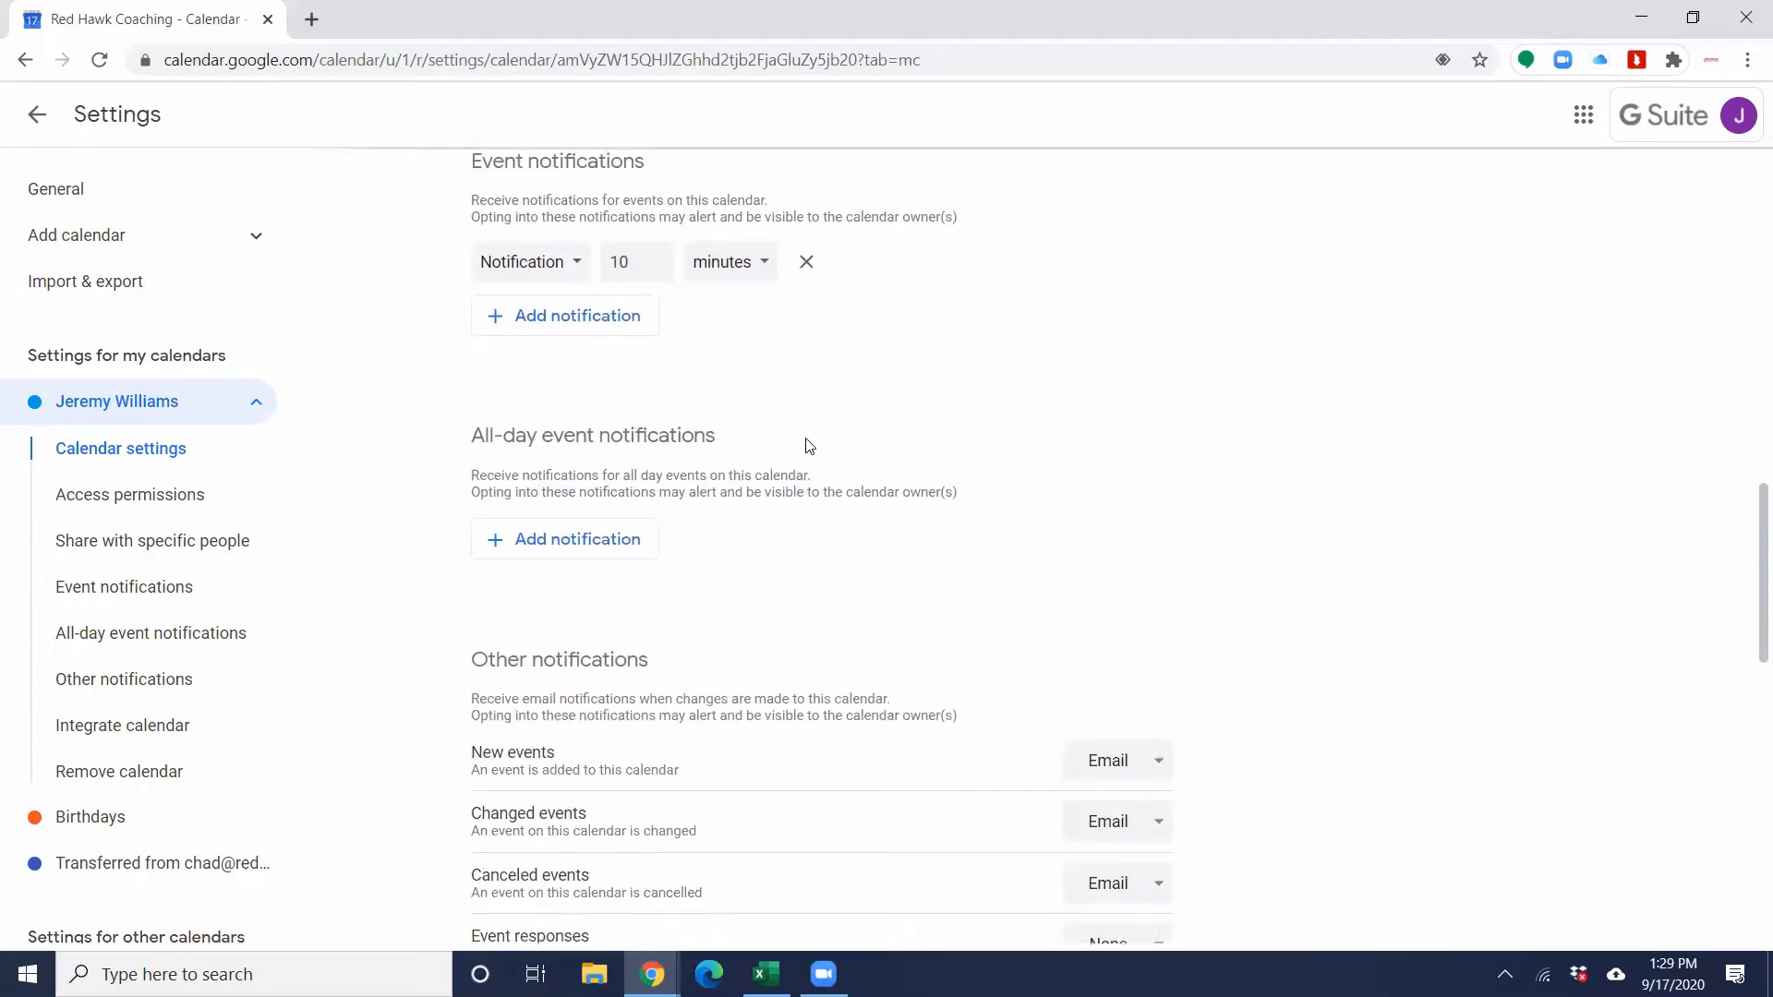
pyautogui.scroll(-3, 748, 420)
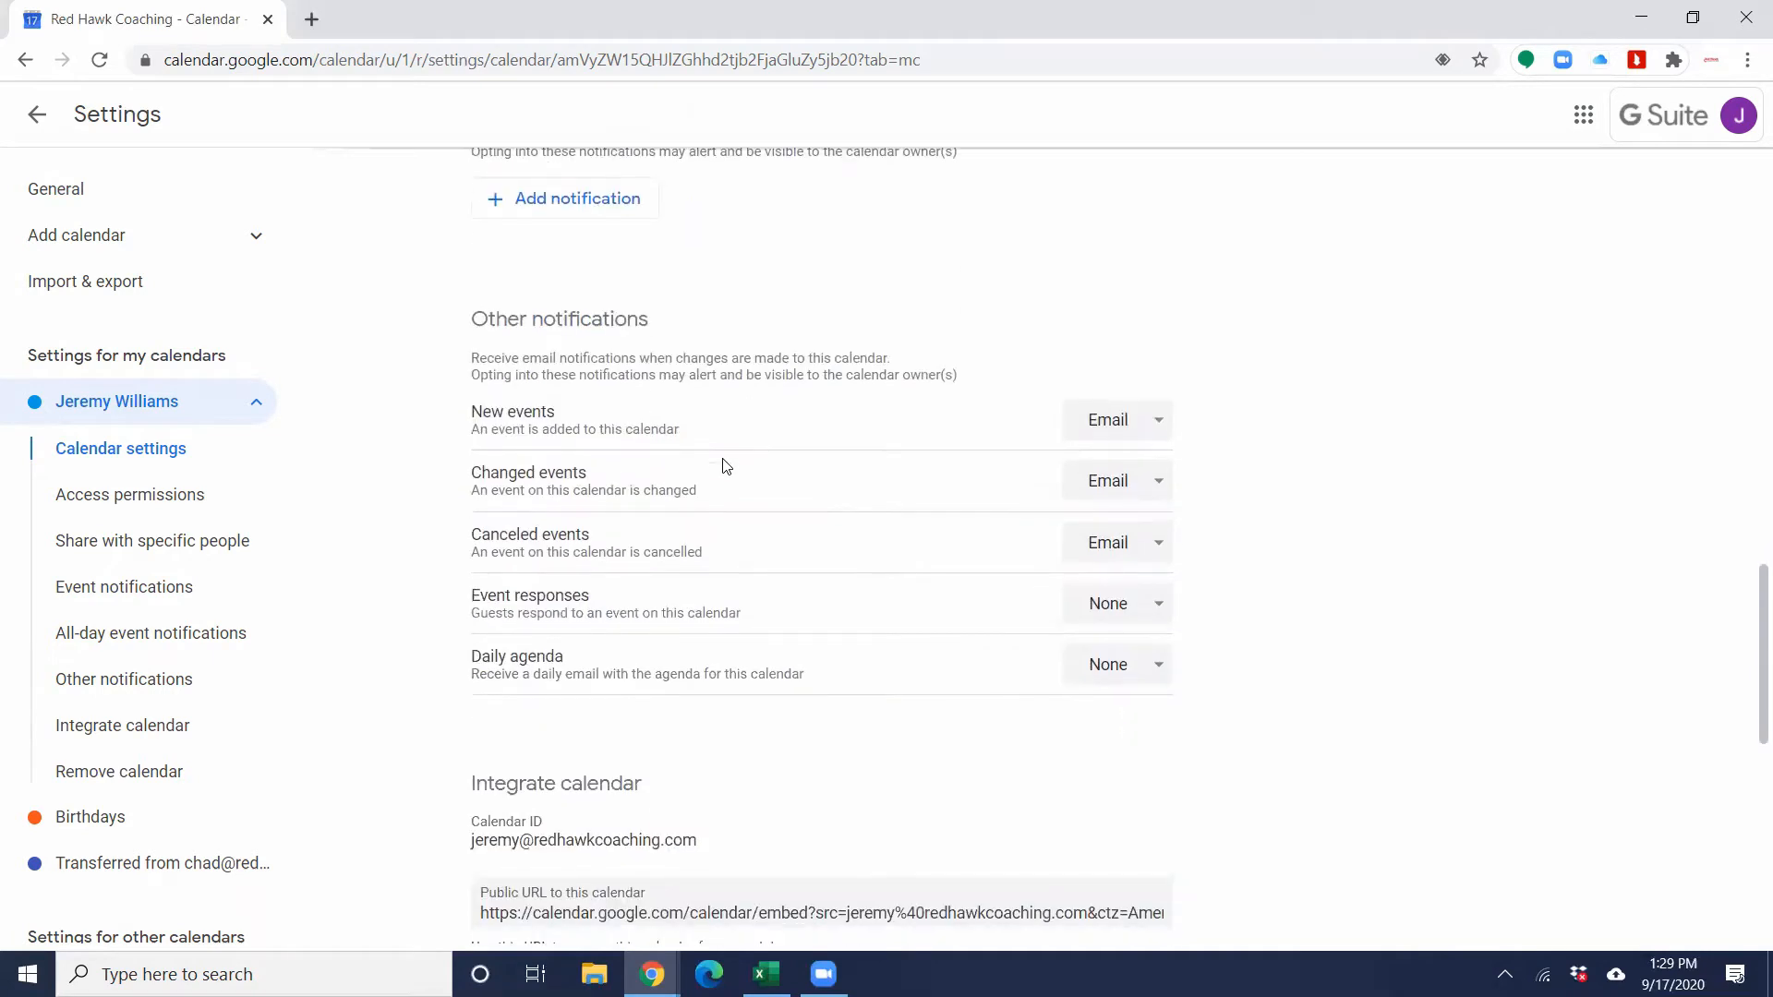
pyautogui.scroll(-1, 711, 440)
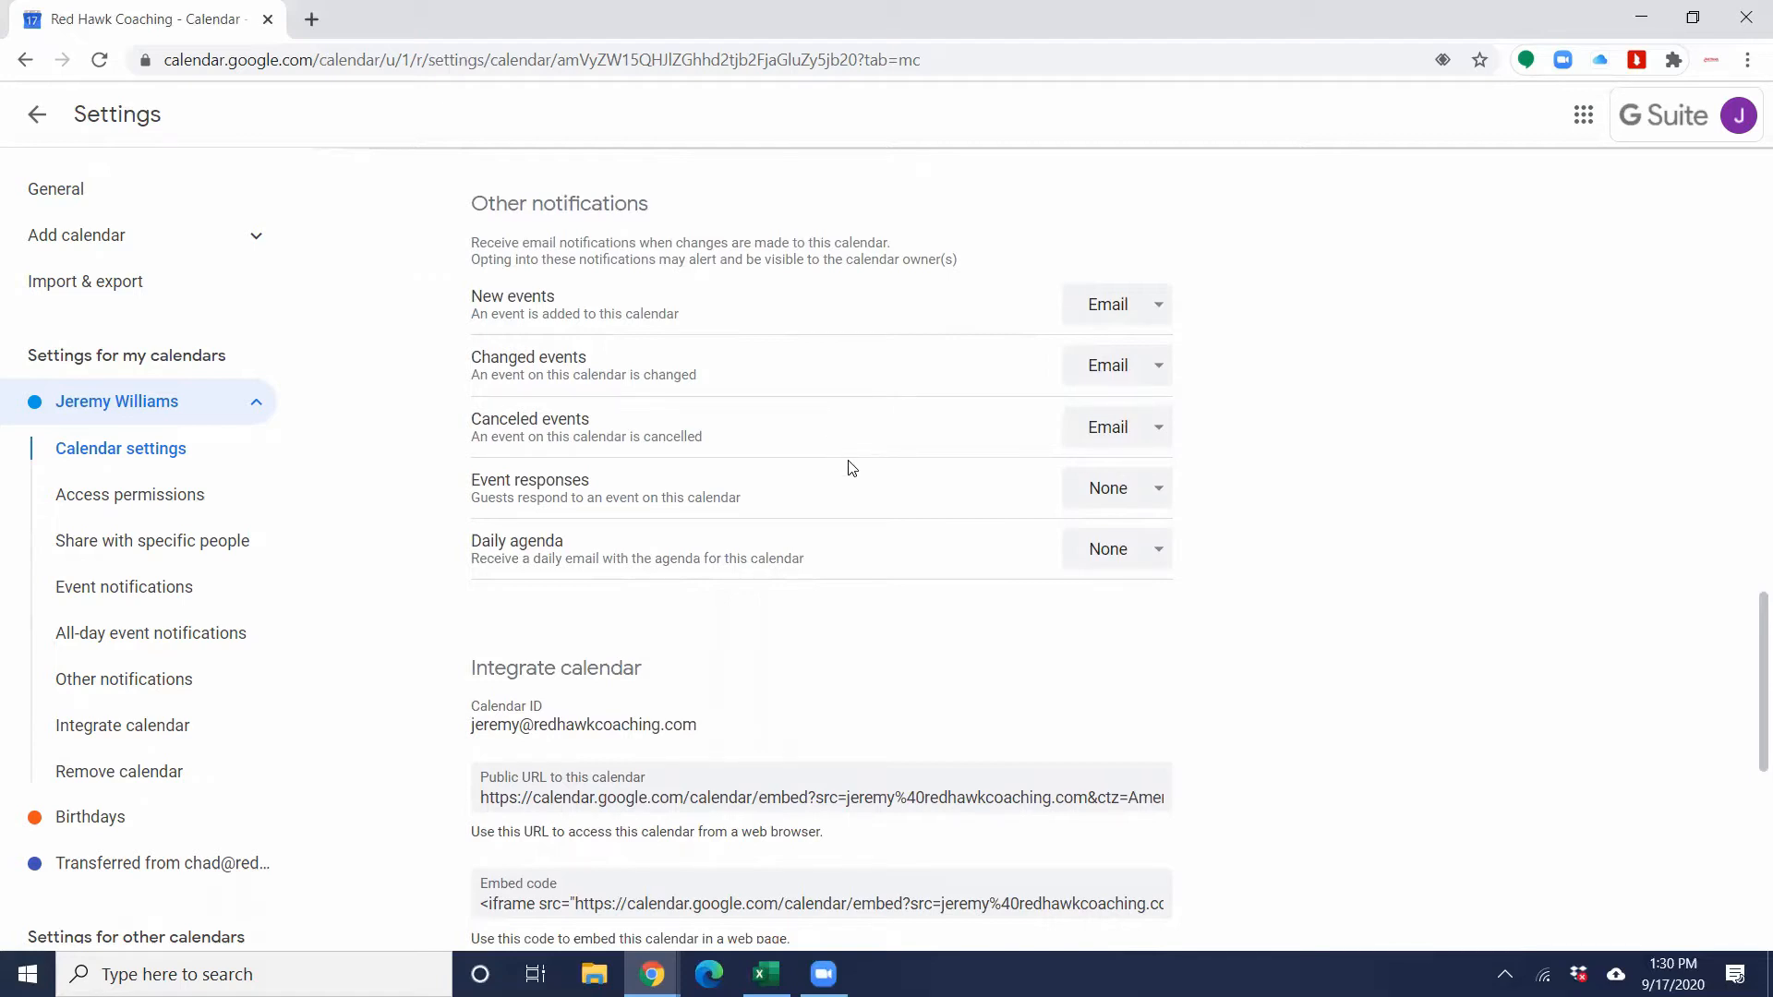
# Step: Review the Integrate calendar and Remove calendar sections of the personal calendar's settings
pyautogui.scroll(-4, 858, 489)
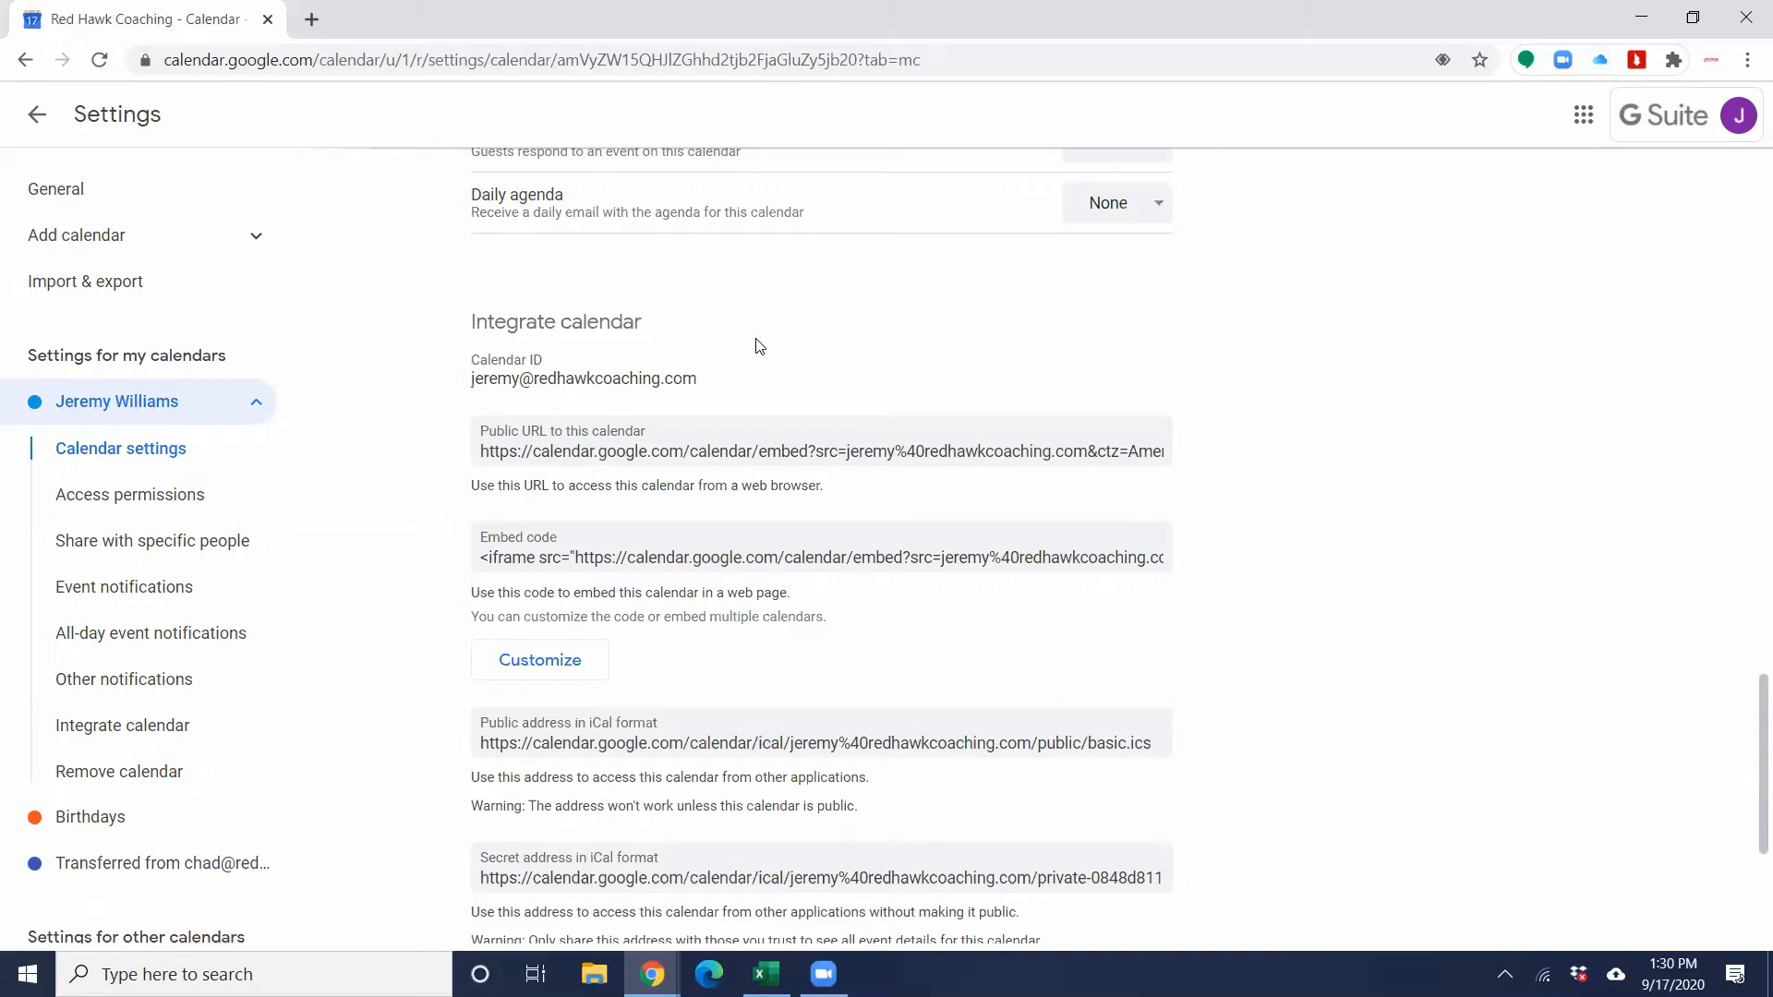
pyautogui.scroll(-4, 786, 427)
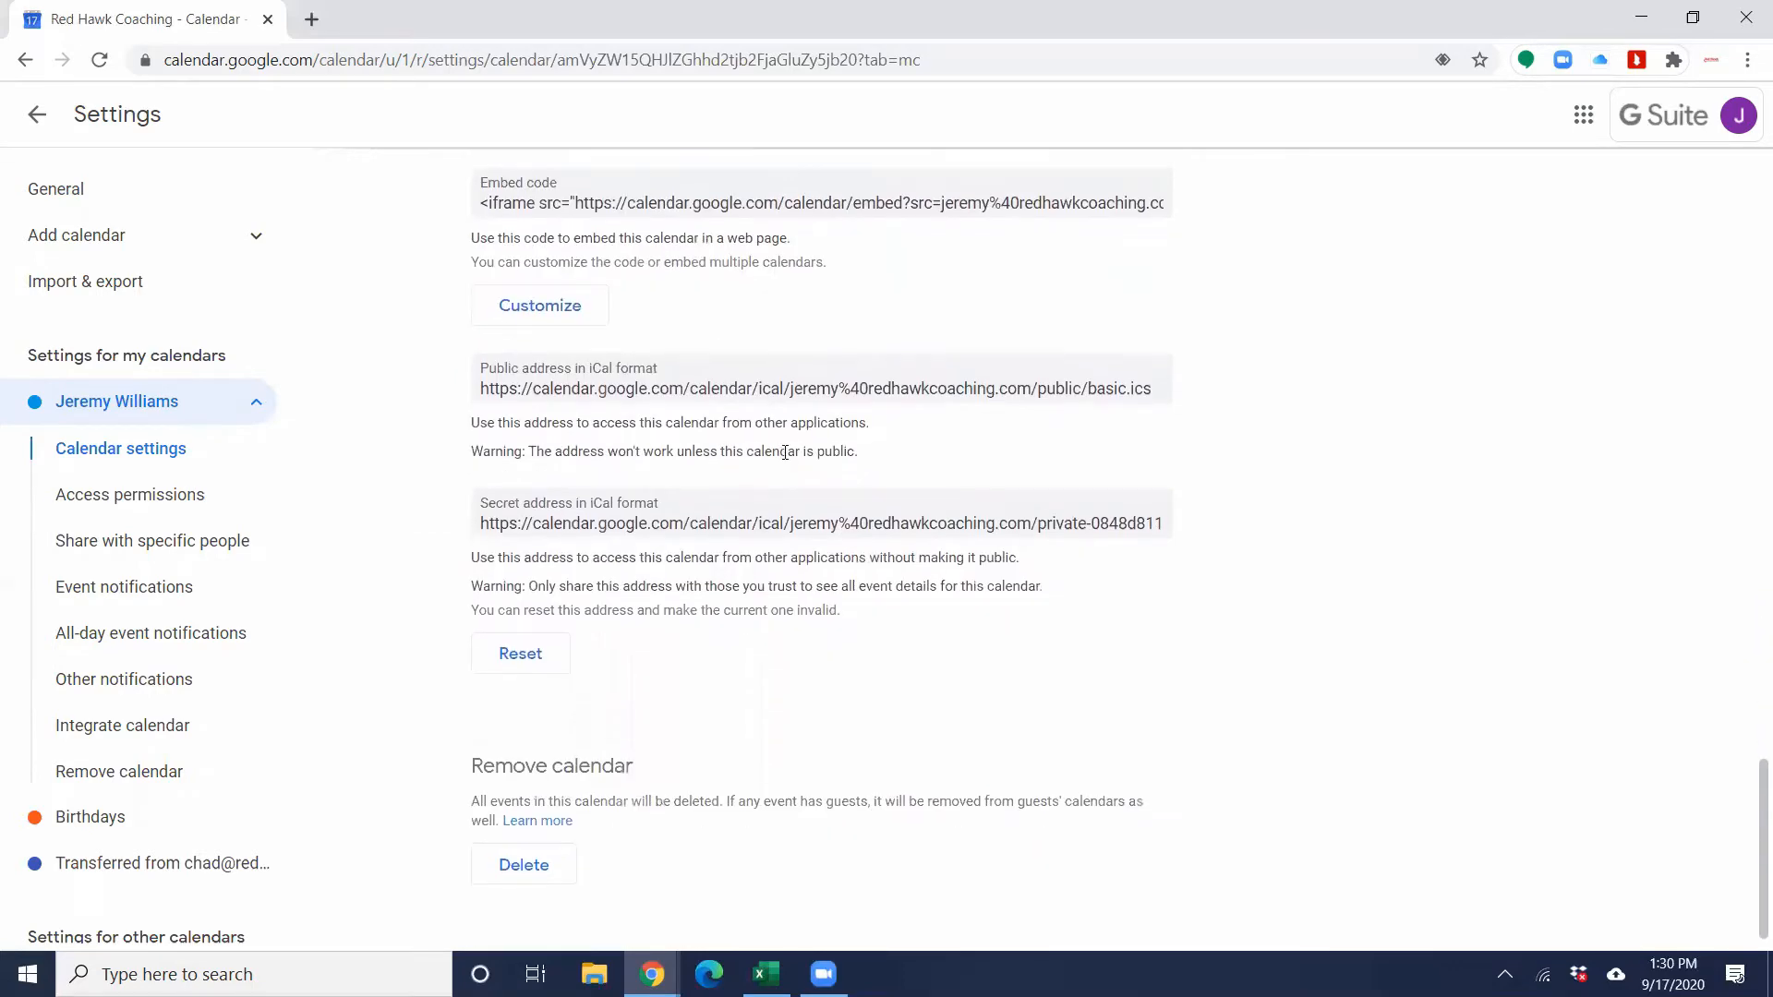
pyautogui.scroll(20, 945, 399)
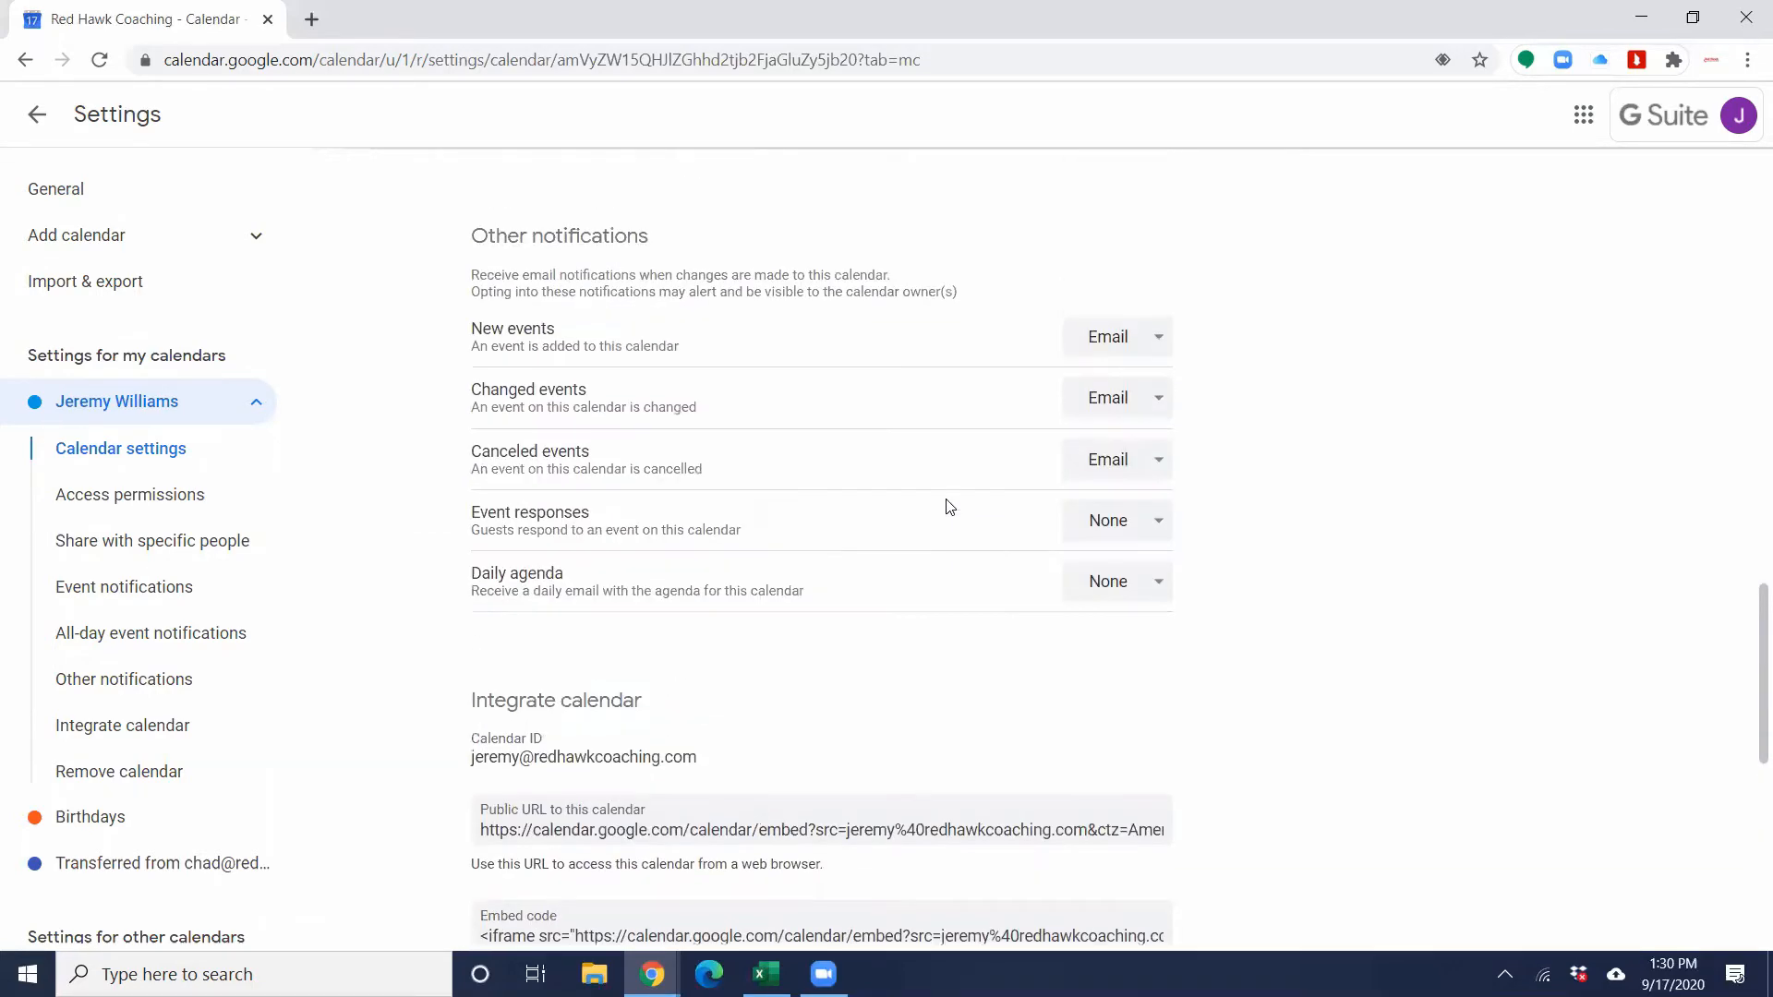
pyautogui.scroll(5, 824, 444)
# Step: Return to the week calendar, view the My Tasks list and close it
pyautogui.click(37, 114)
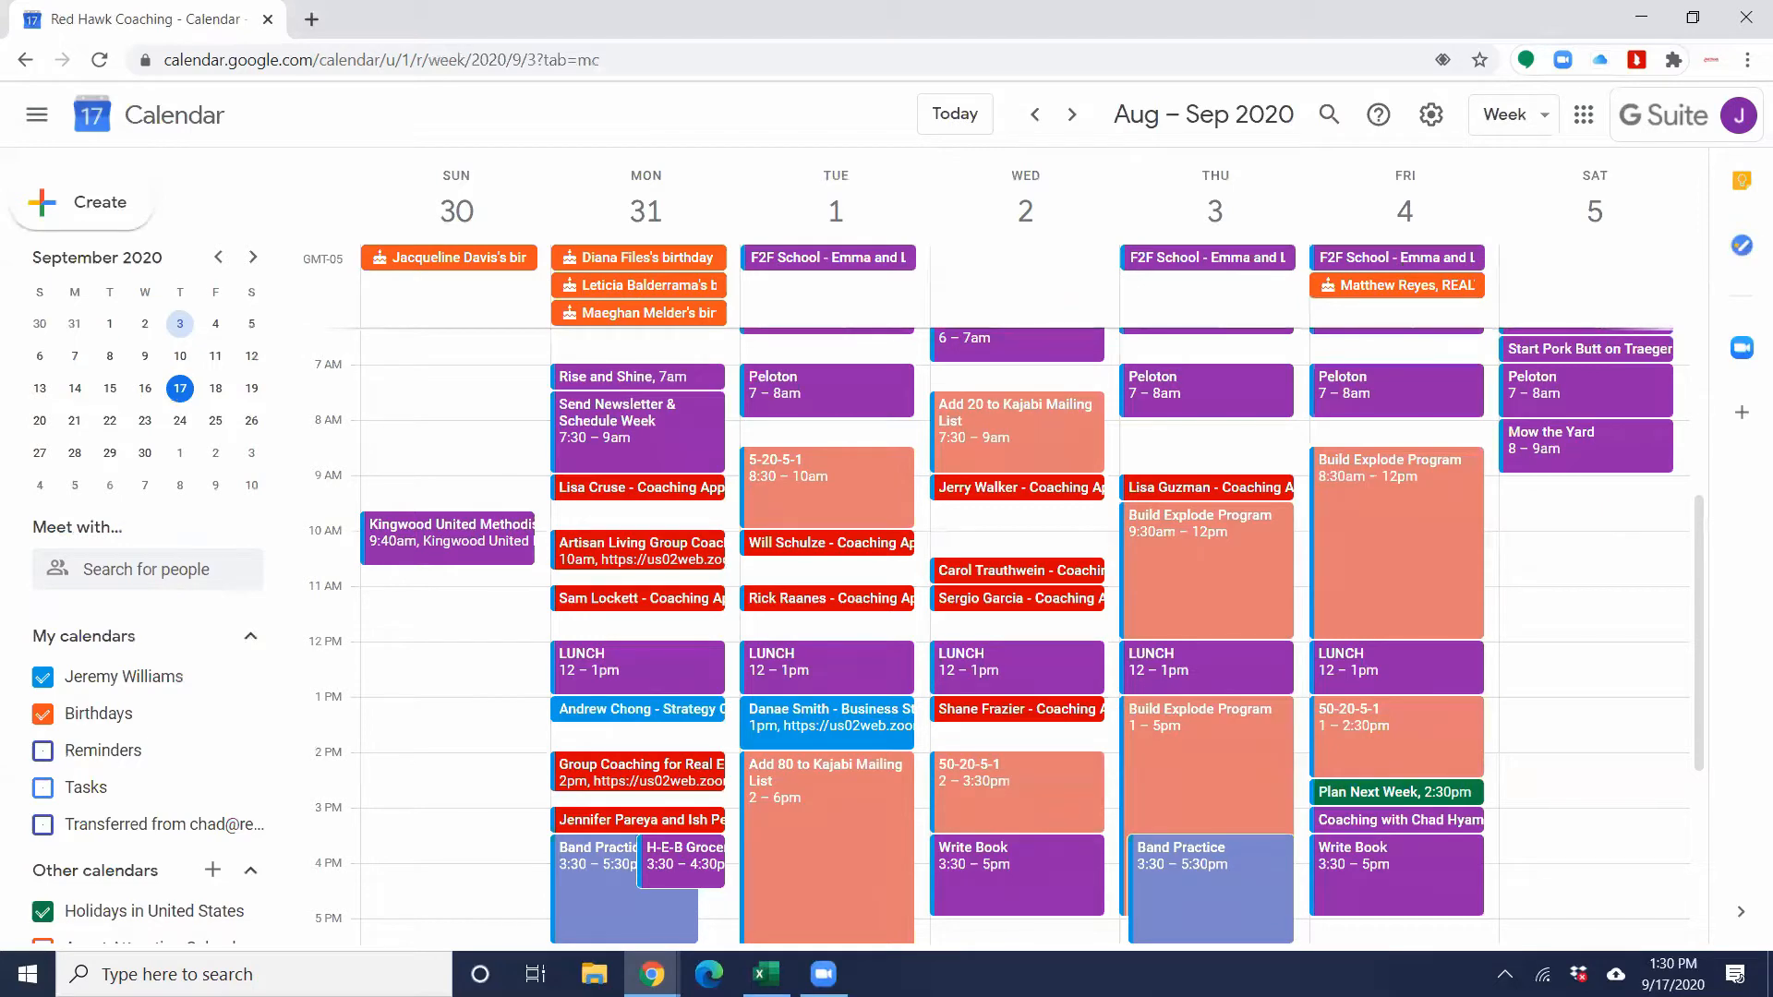
pyautogui.click(1741, 246)
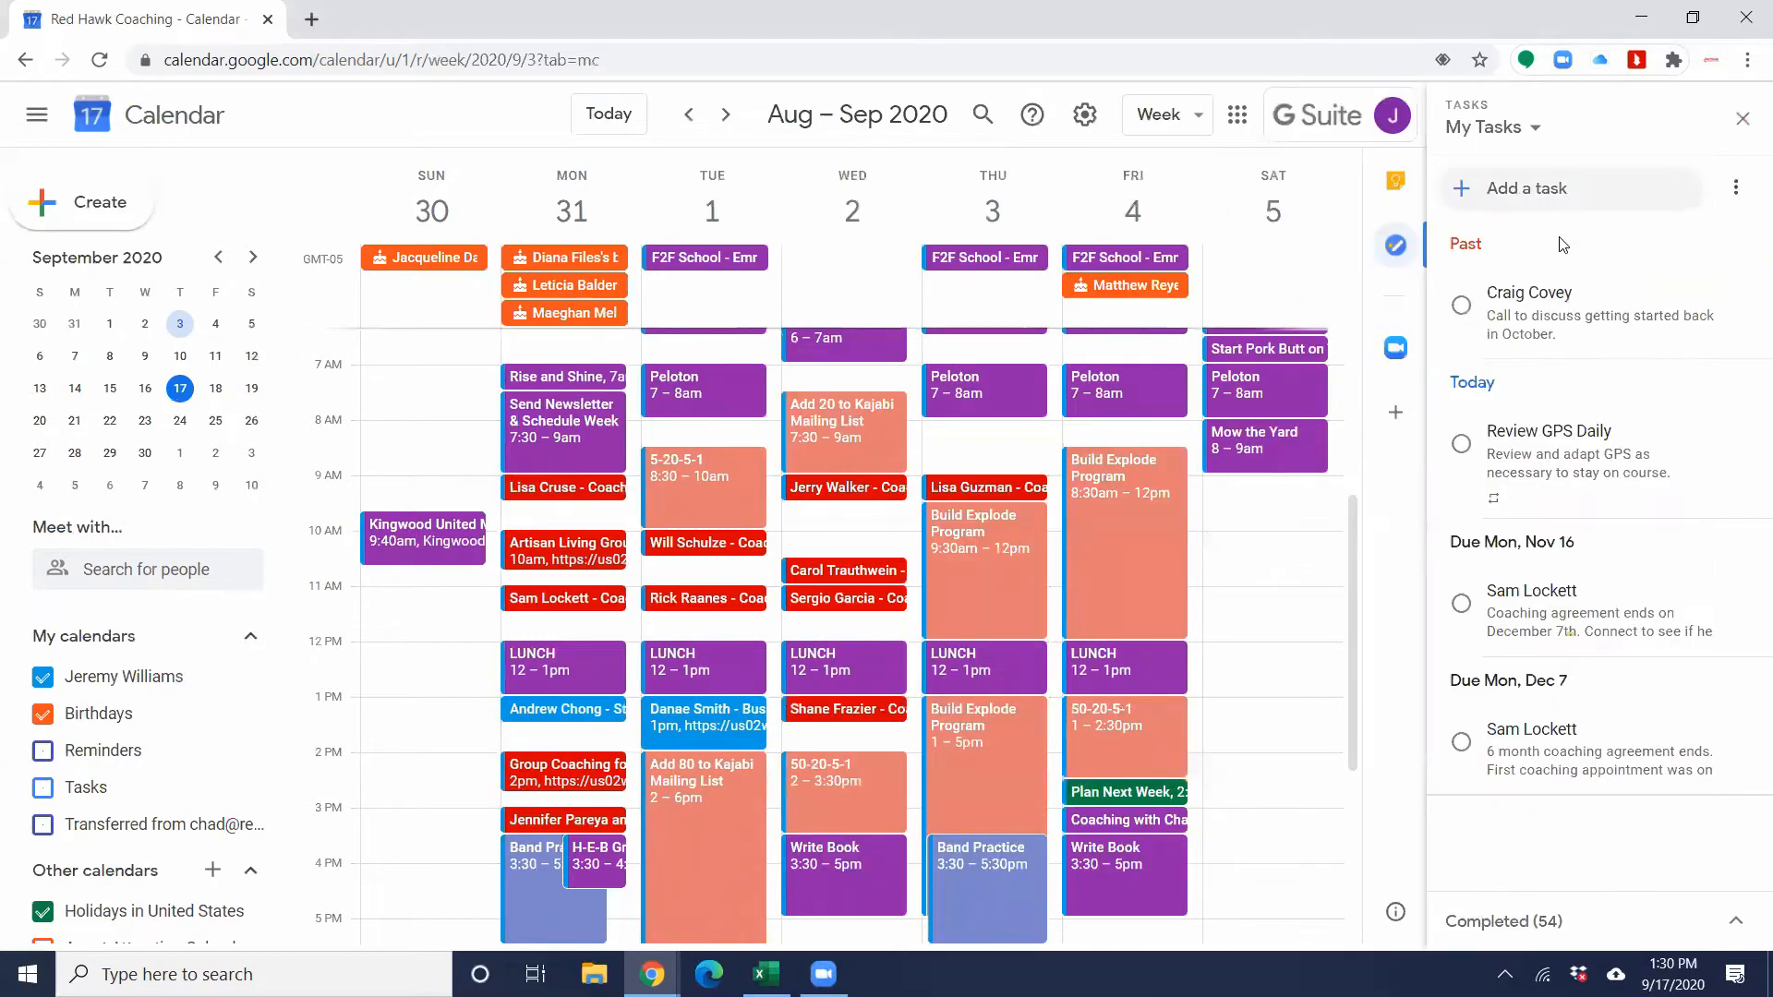
pyautogui.click(1396, 246)
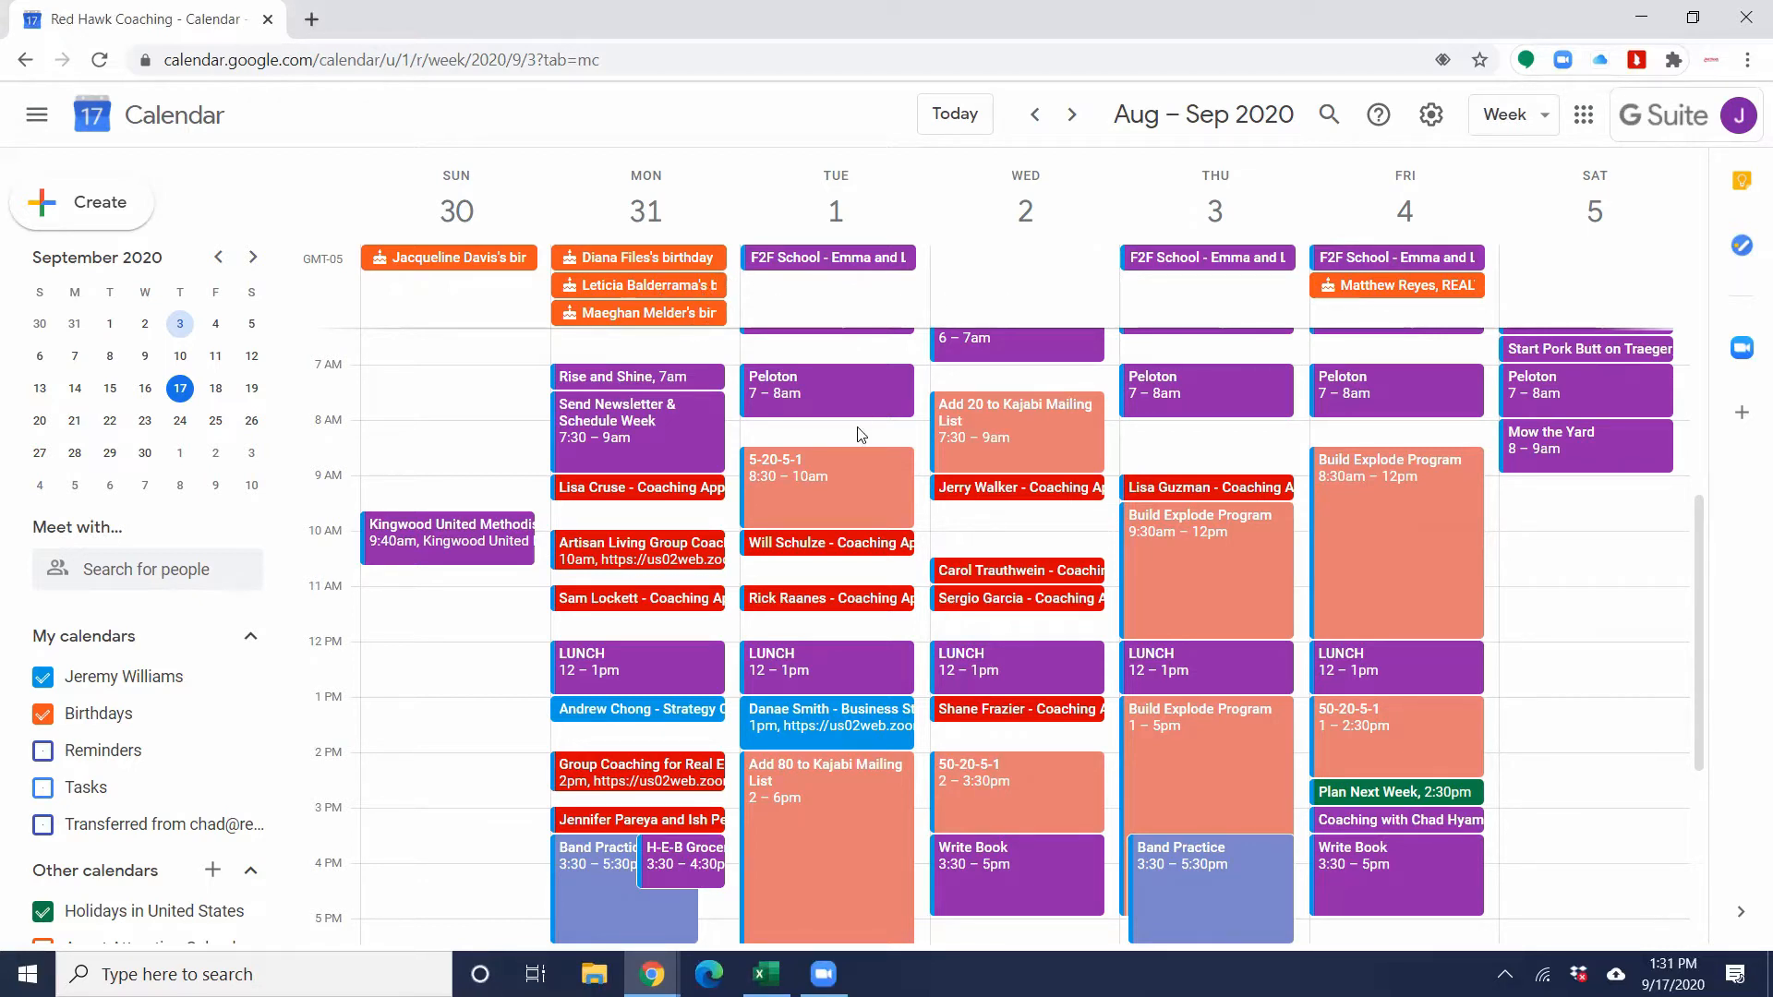
# Step: Create an event on Monday, August 31, 2020 from 4:30am to 5:30am titled "EXPLODE Example"
pyautogui.scroll(3, 859, 434)
pyautogui.scroll(1, 858, 433)
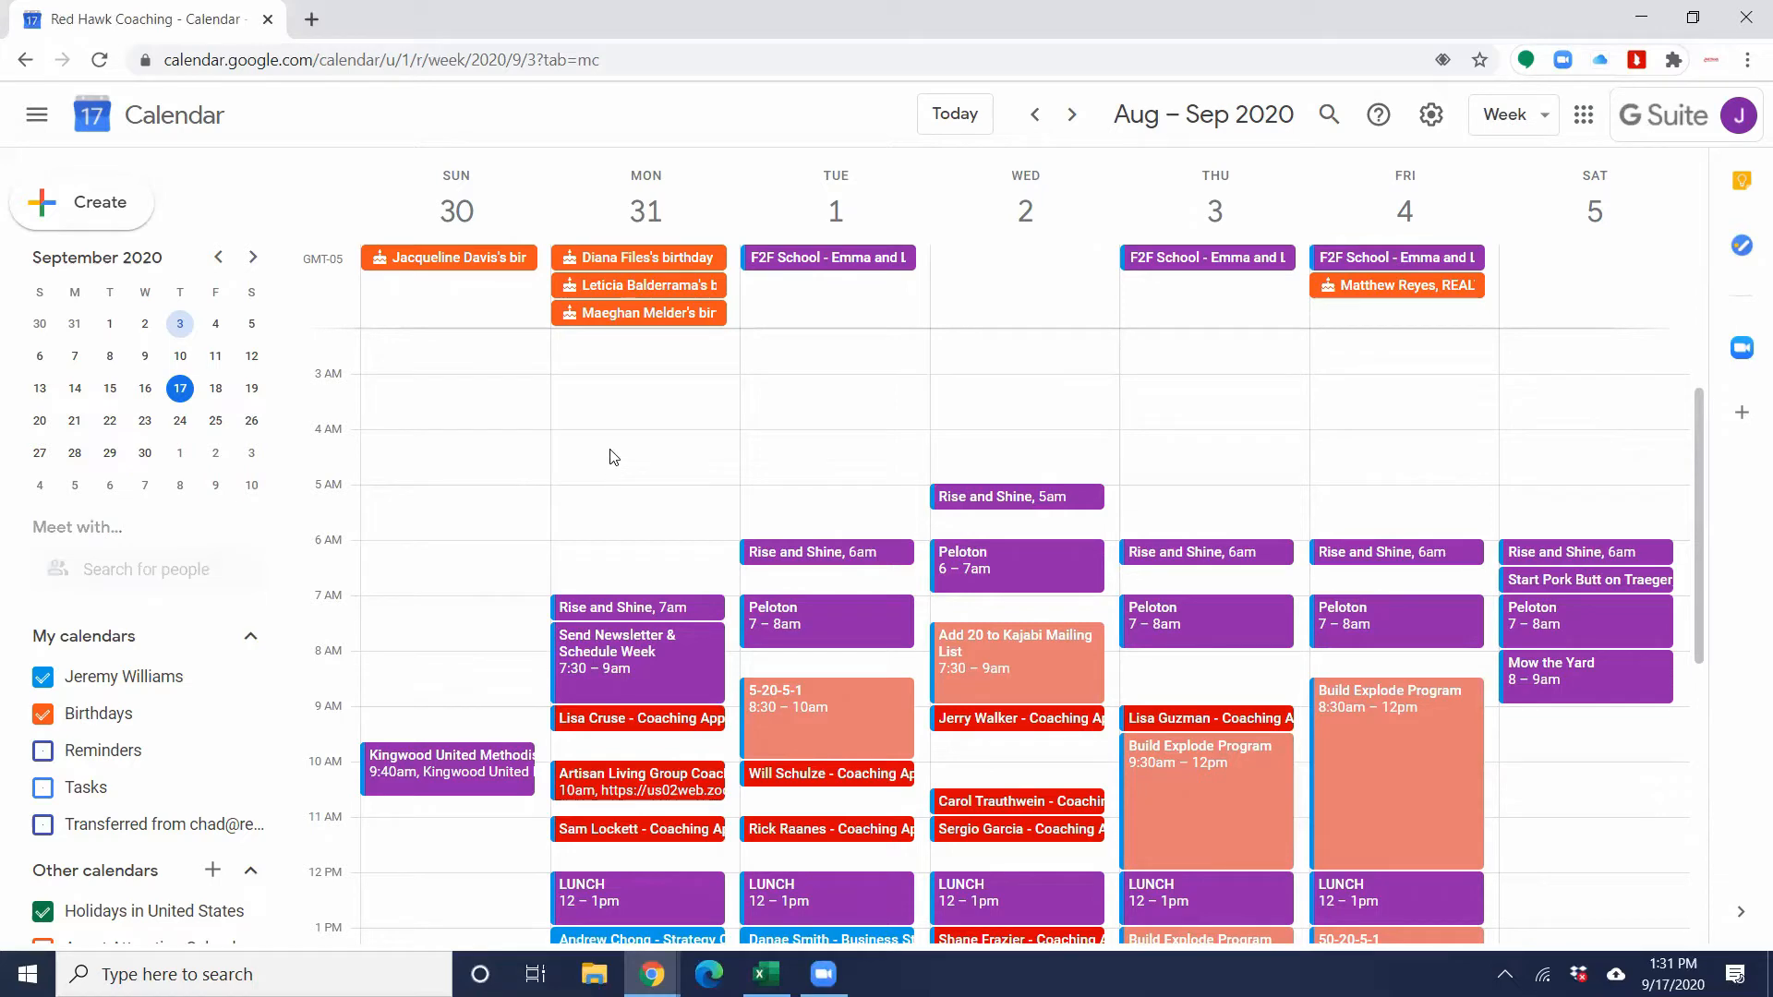
pyautogui.click(609, 453)
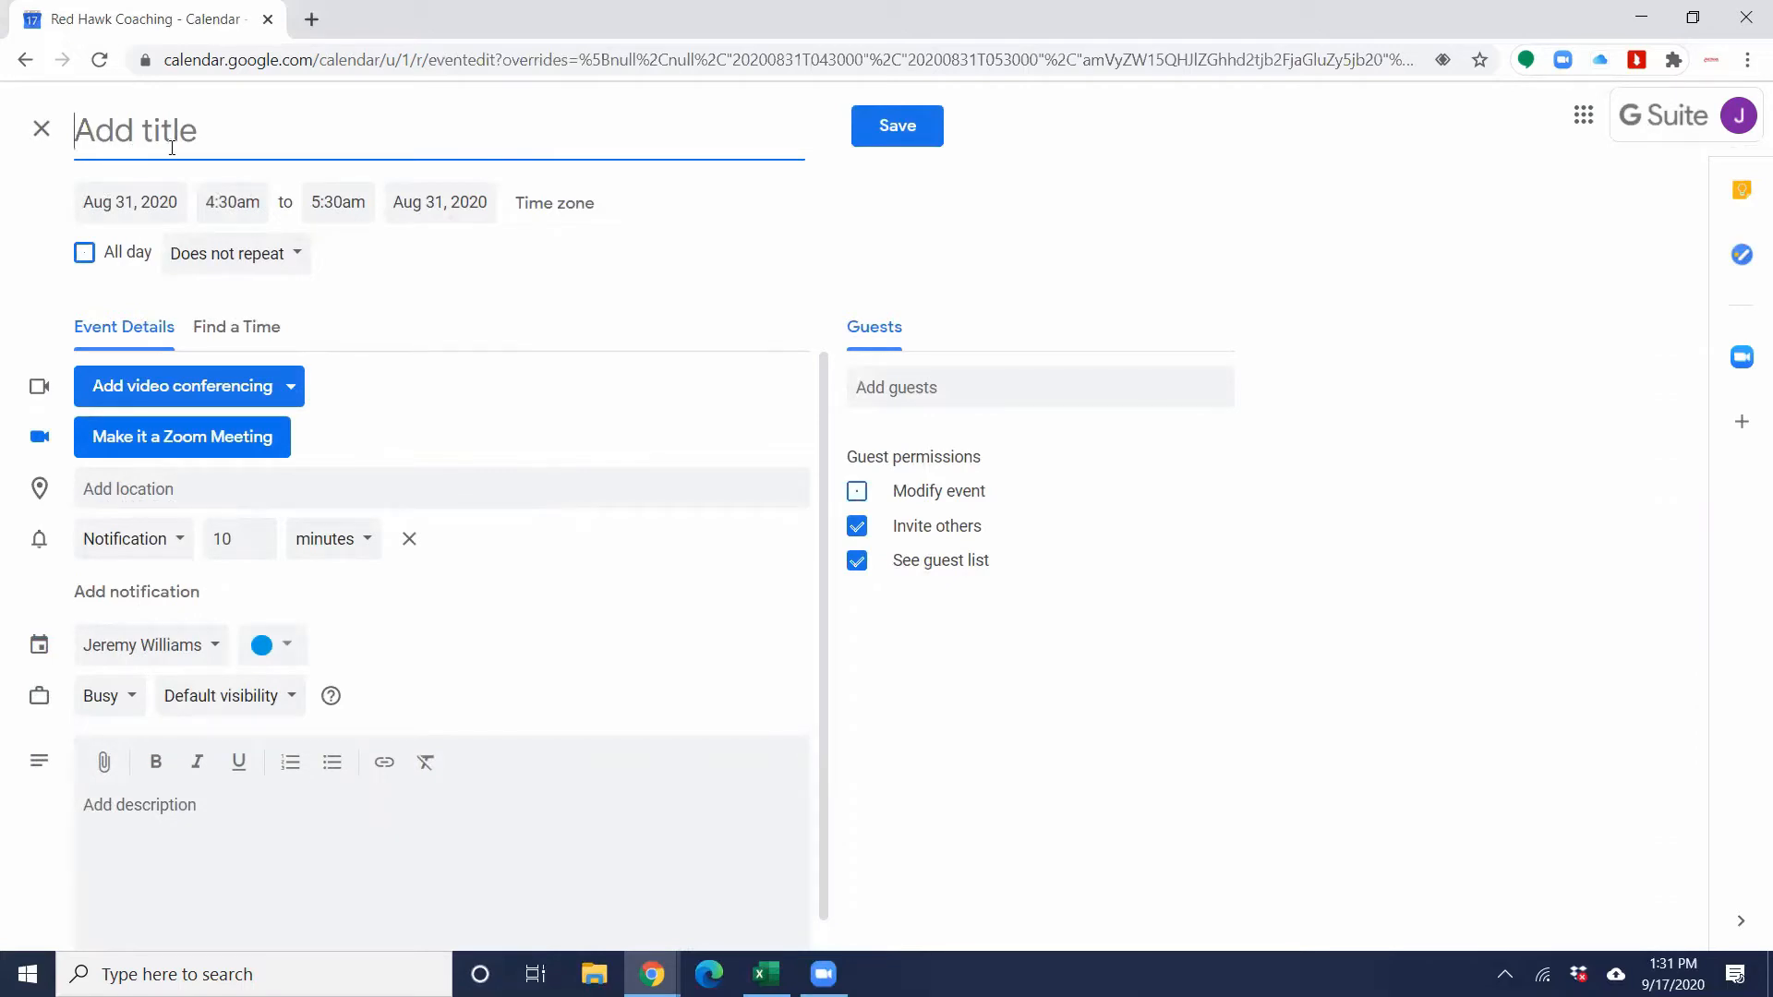
pyautogui.write('EXPLODE E')
pyautogui.write('xample')
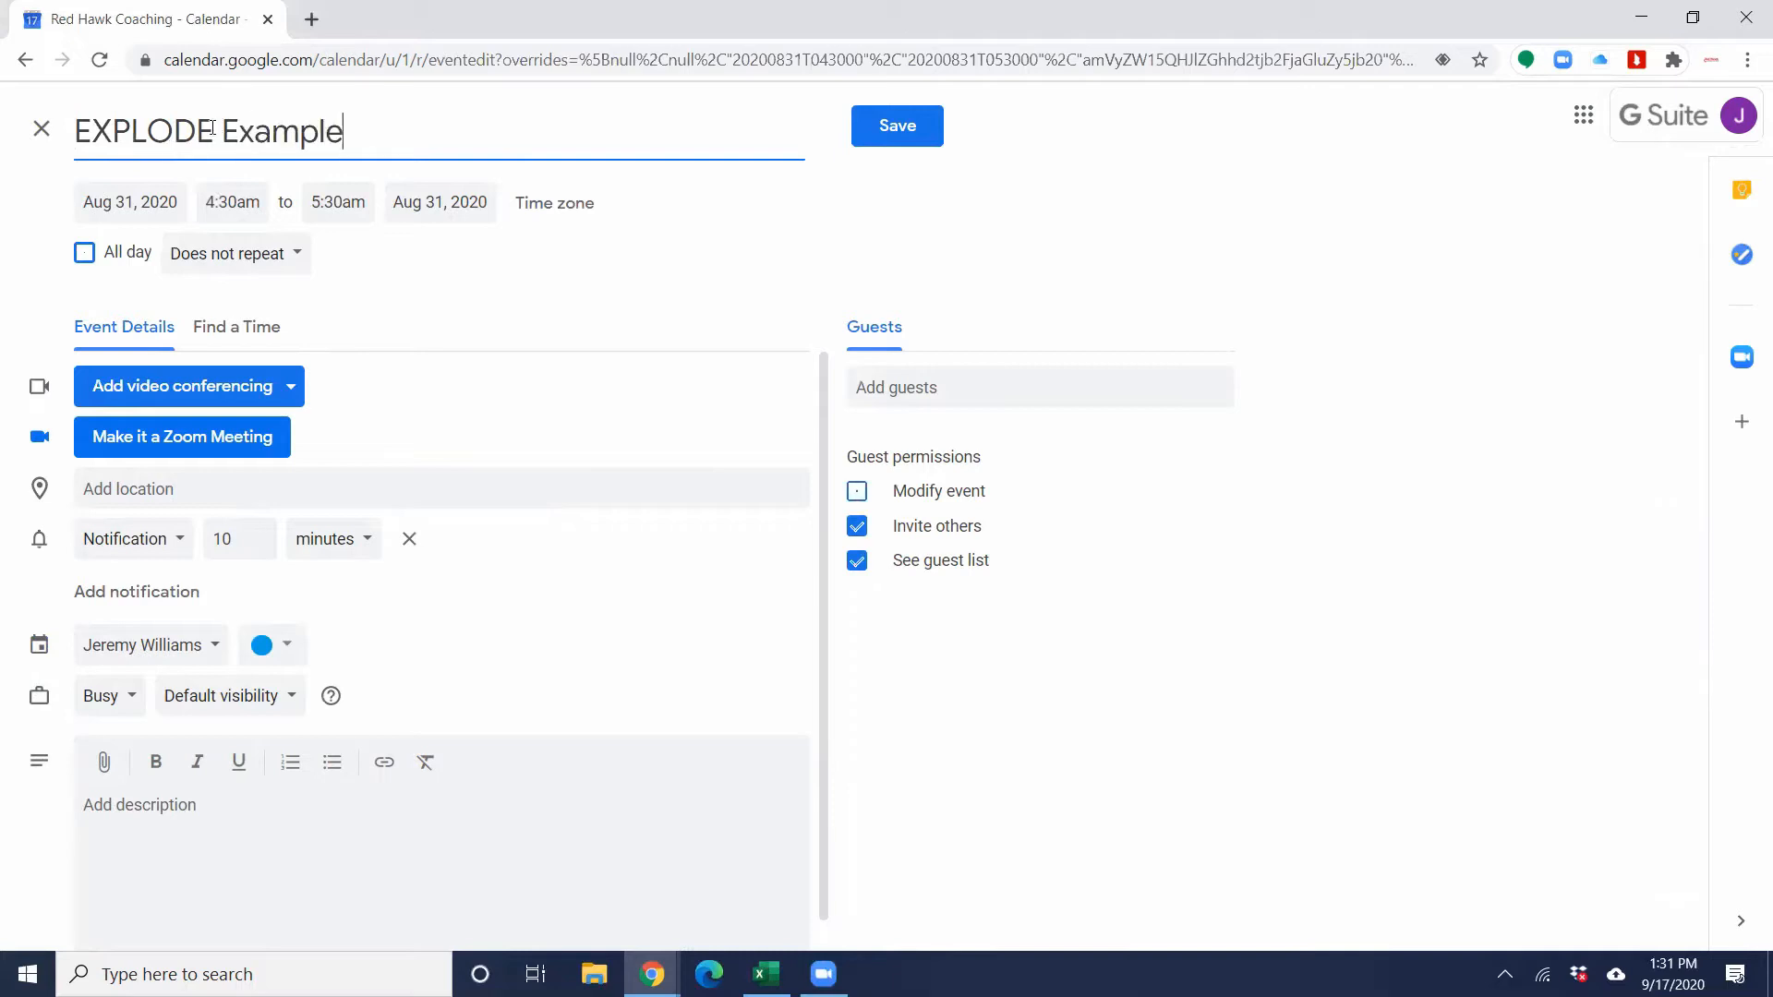
# Step: Check the event's start time, end time and repeat options, keeping it at 4:30am to 5:30am without repetition
pyautogui.click(338, 201)
pyautogui.click(242, 201)
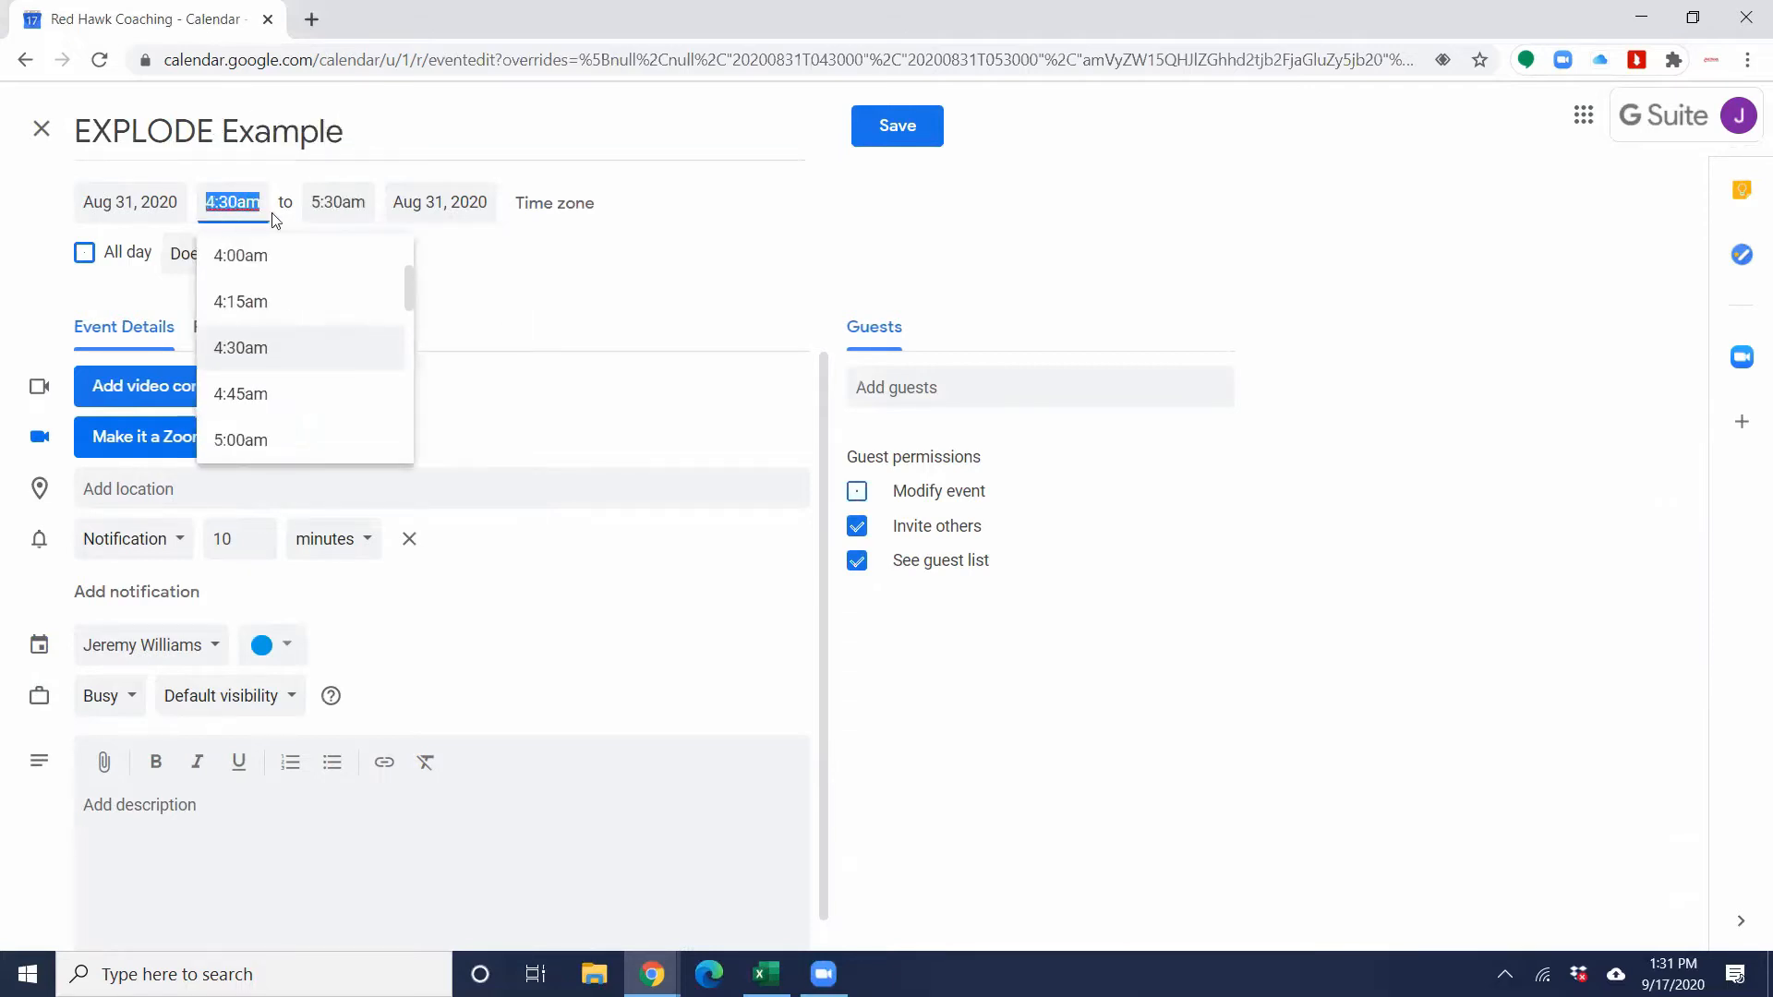
pyautogui.click(327, 204)
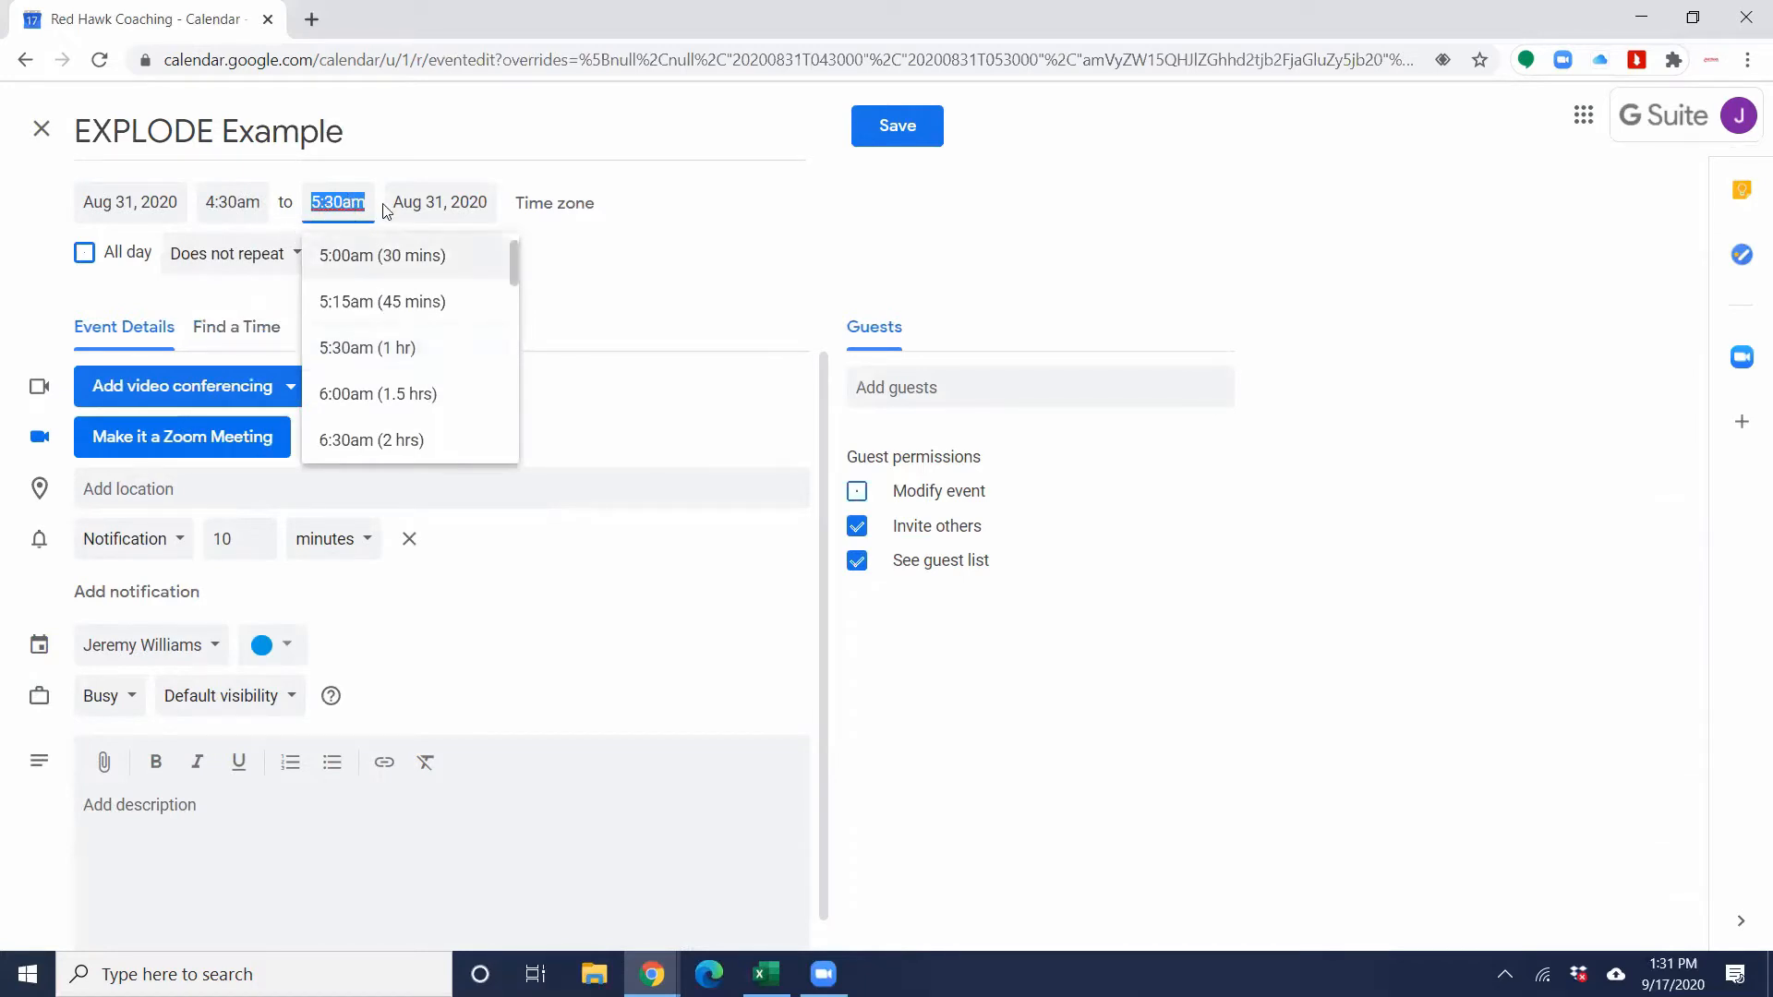
pyautogui.click(616, 269)
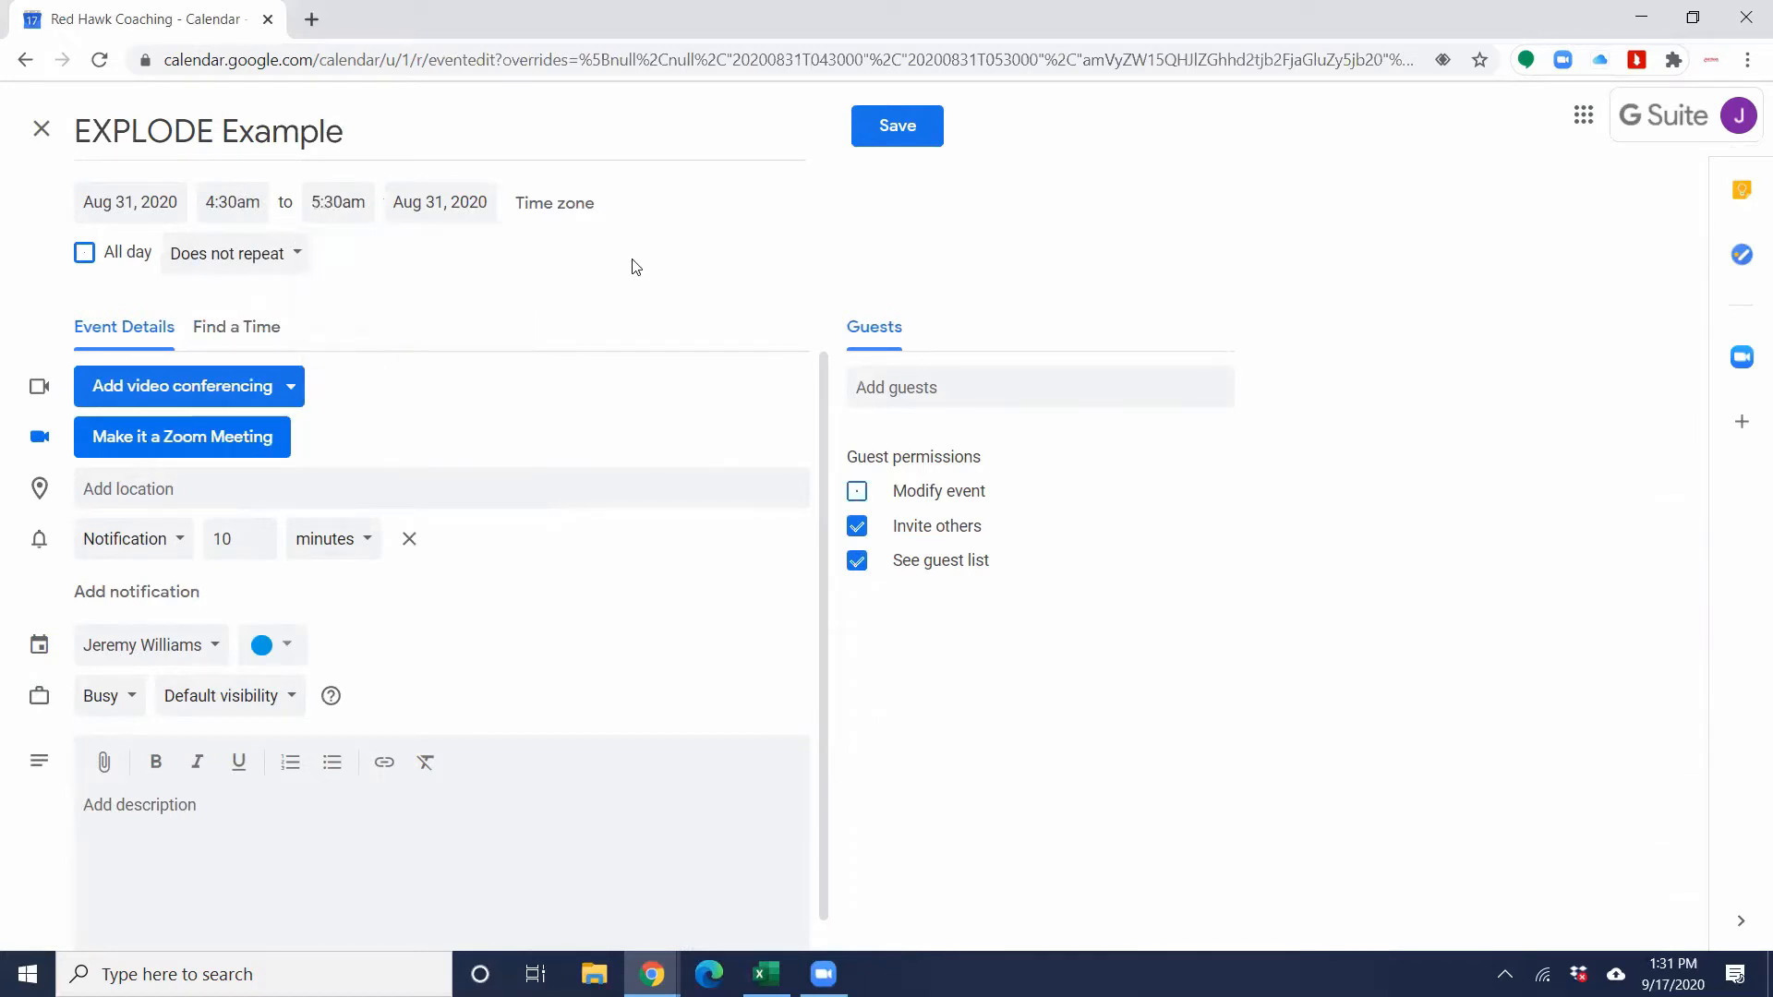
pyautogui.click(287, 255)
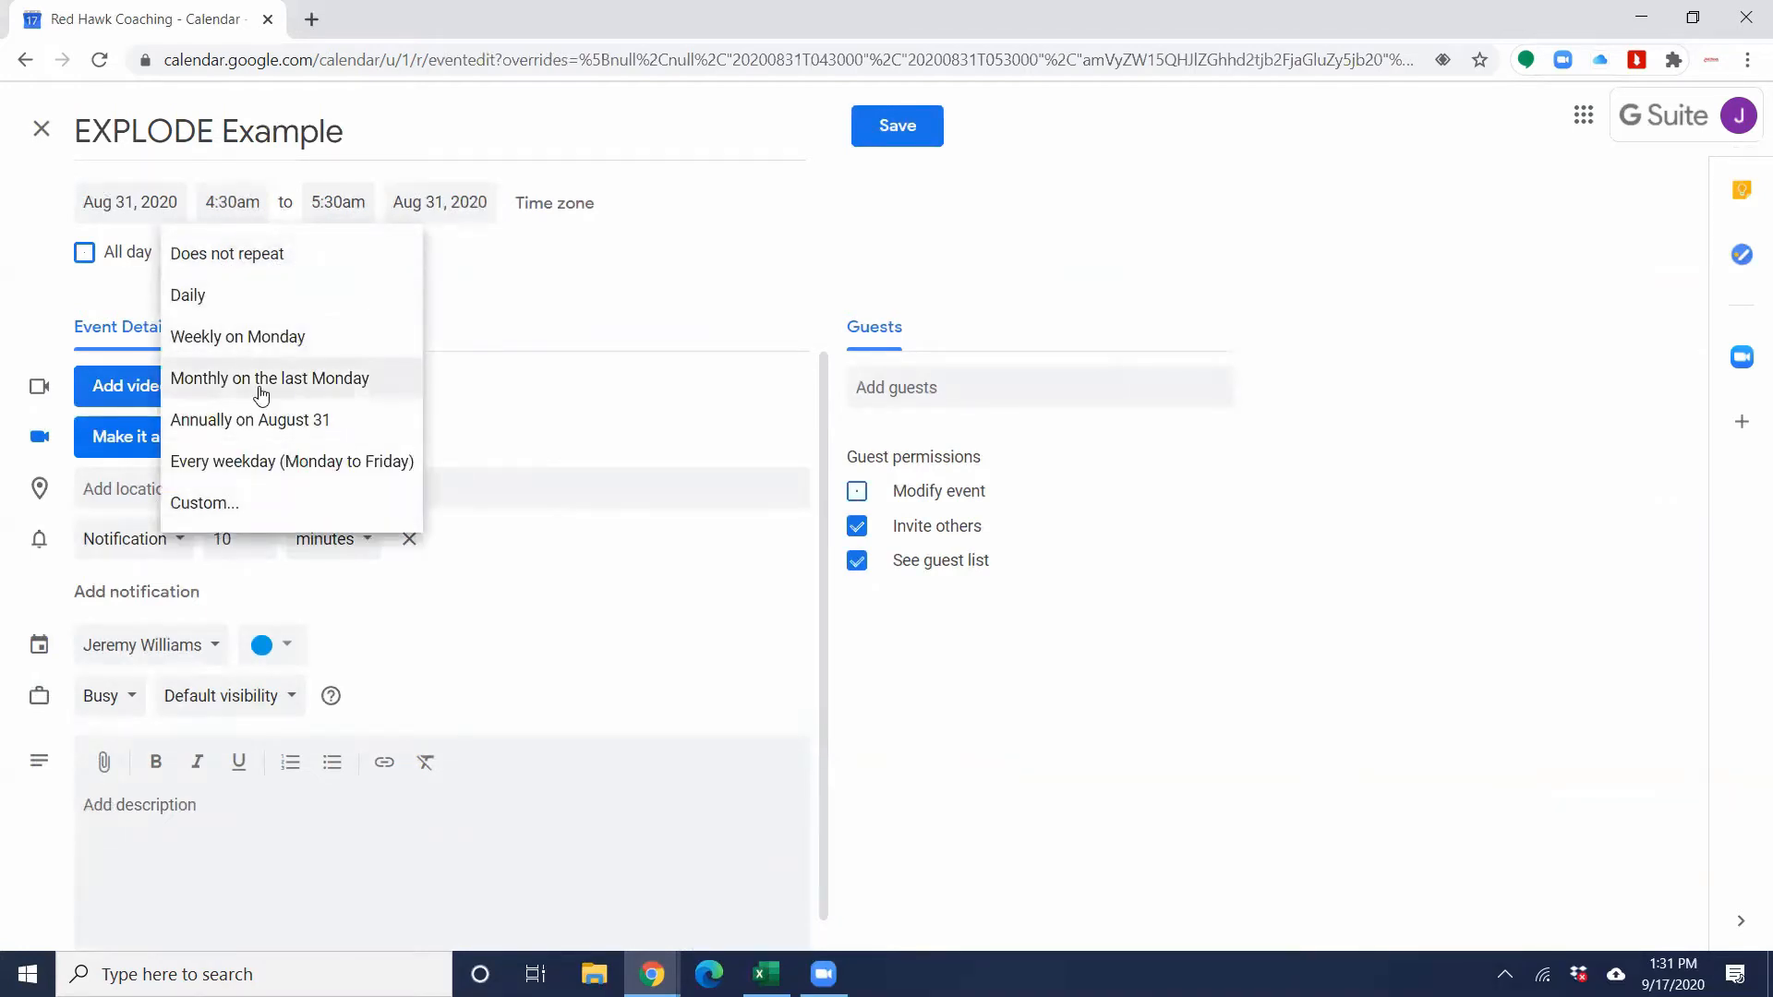
pyautogui.click(512, 322)
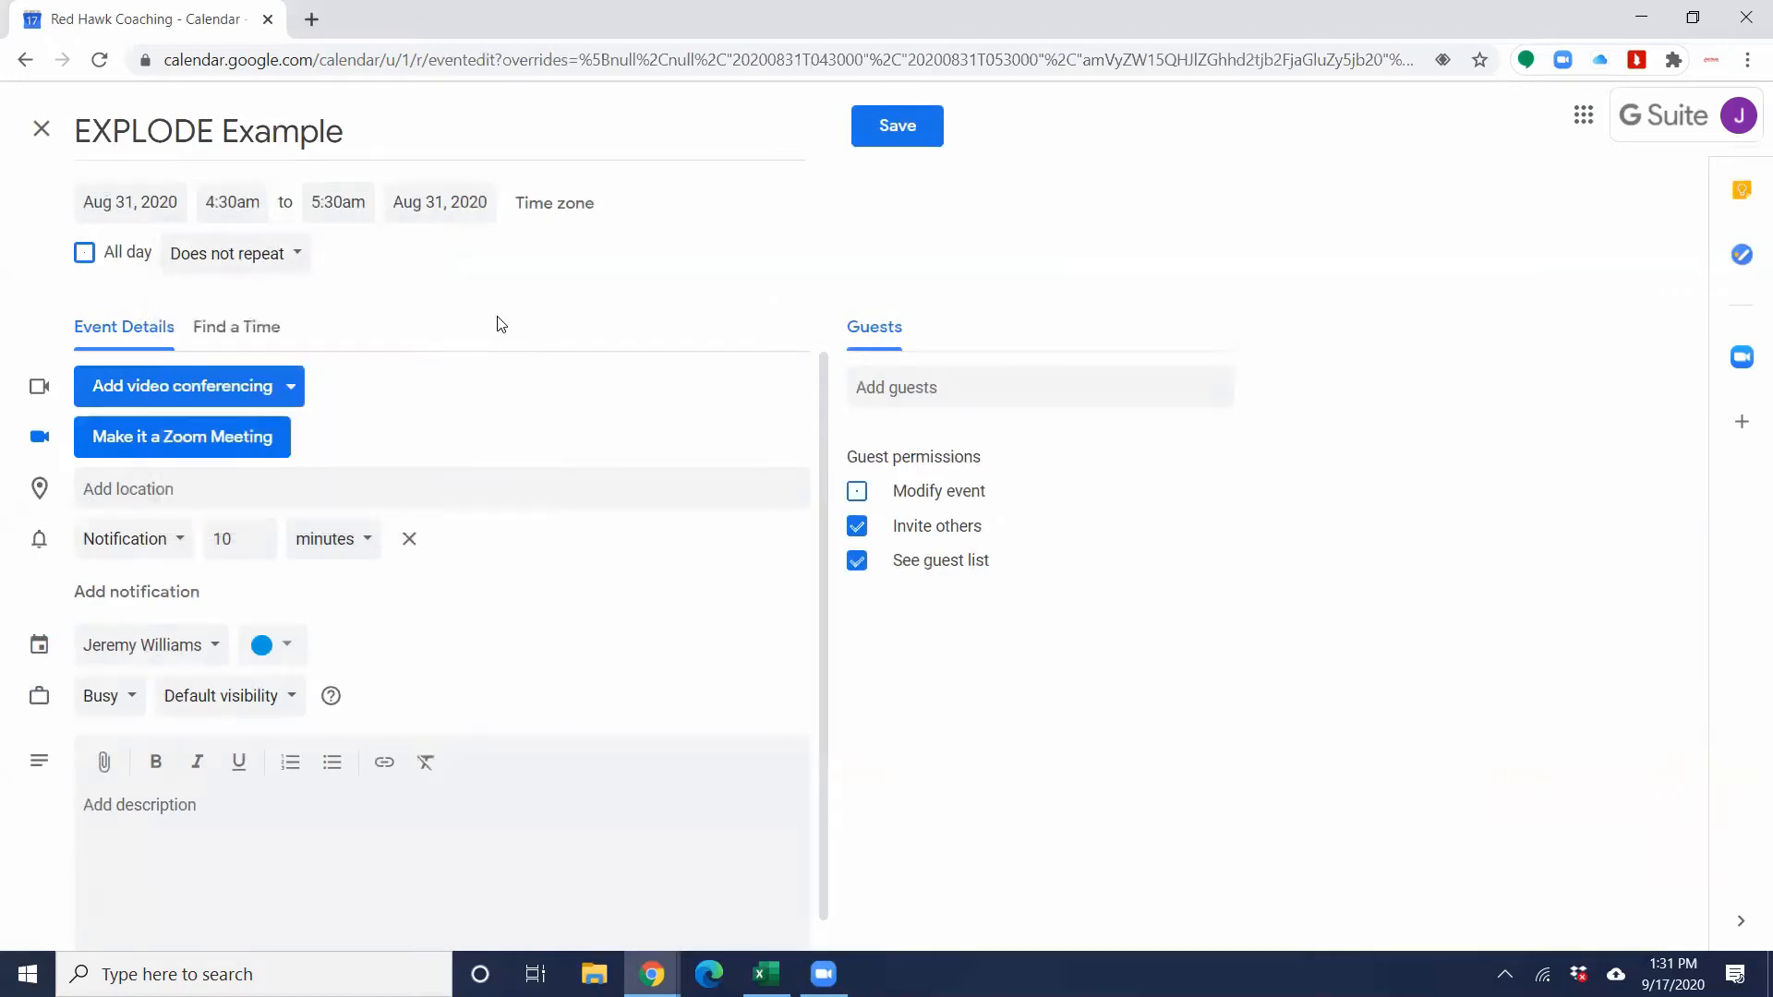
# Step: Add a guest by e-mail address and make the event a Zoom meeting
pyautogui.click(931, 397)
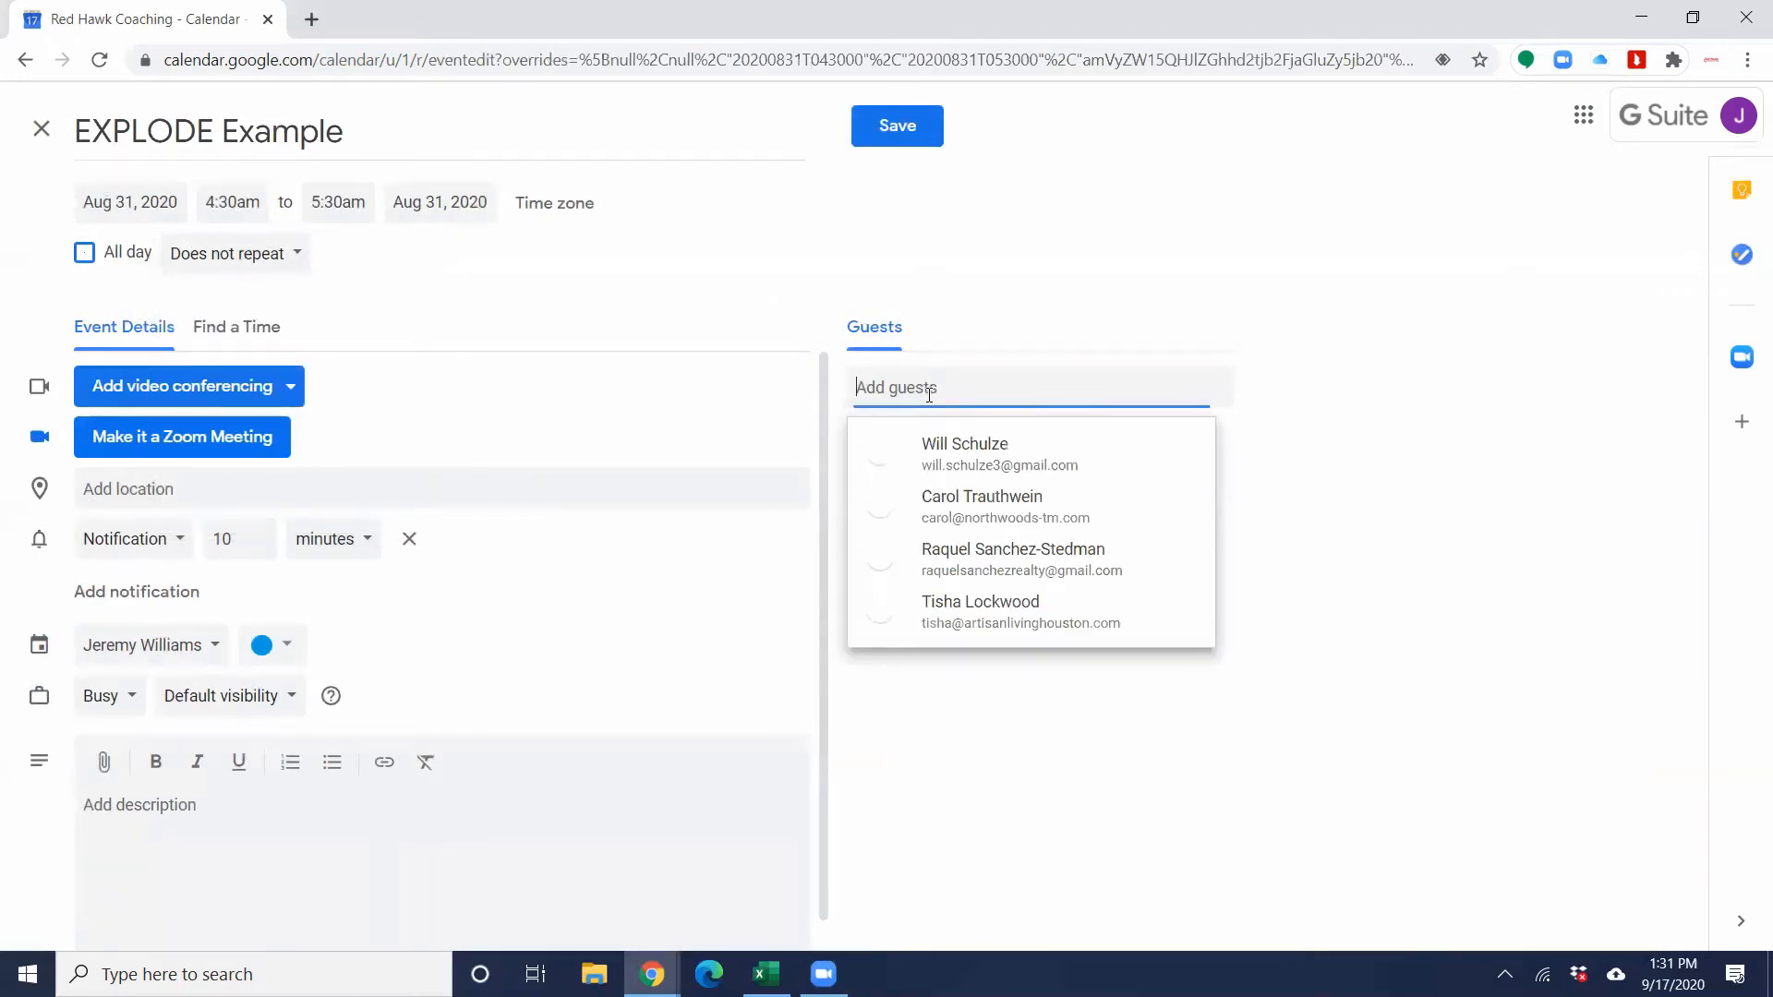
pyautogui.write('jw4215')
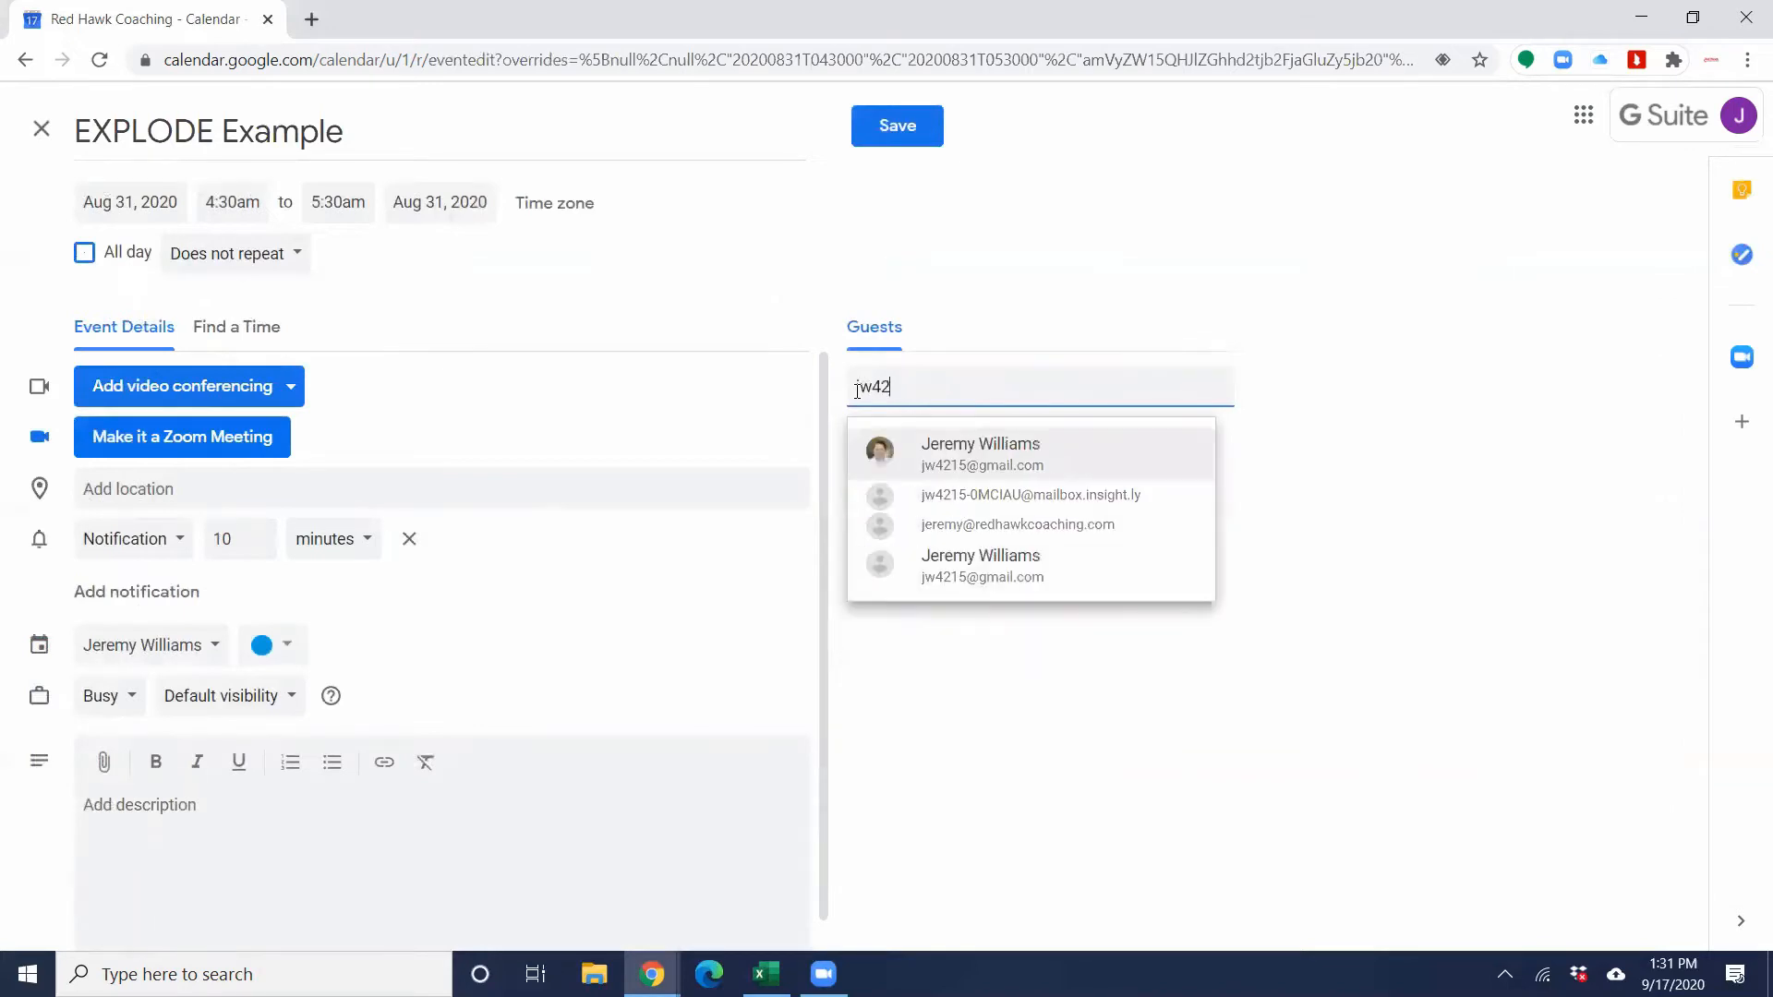
pyautogui.click(1069, 446)
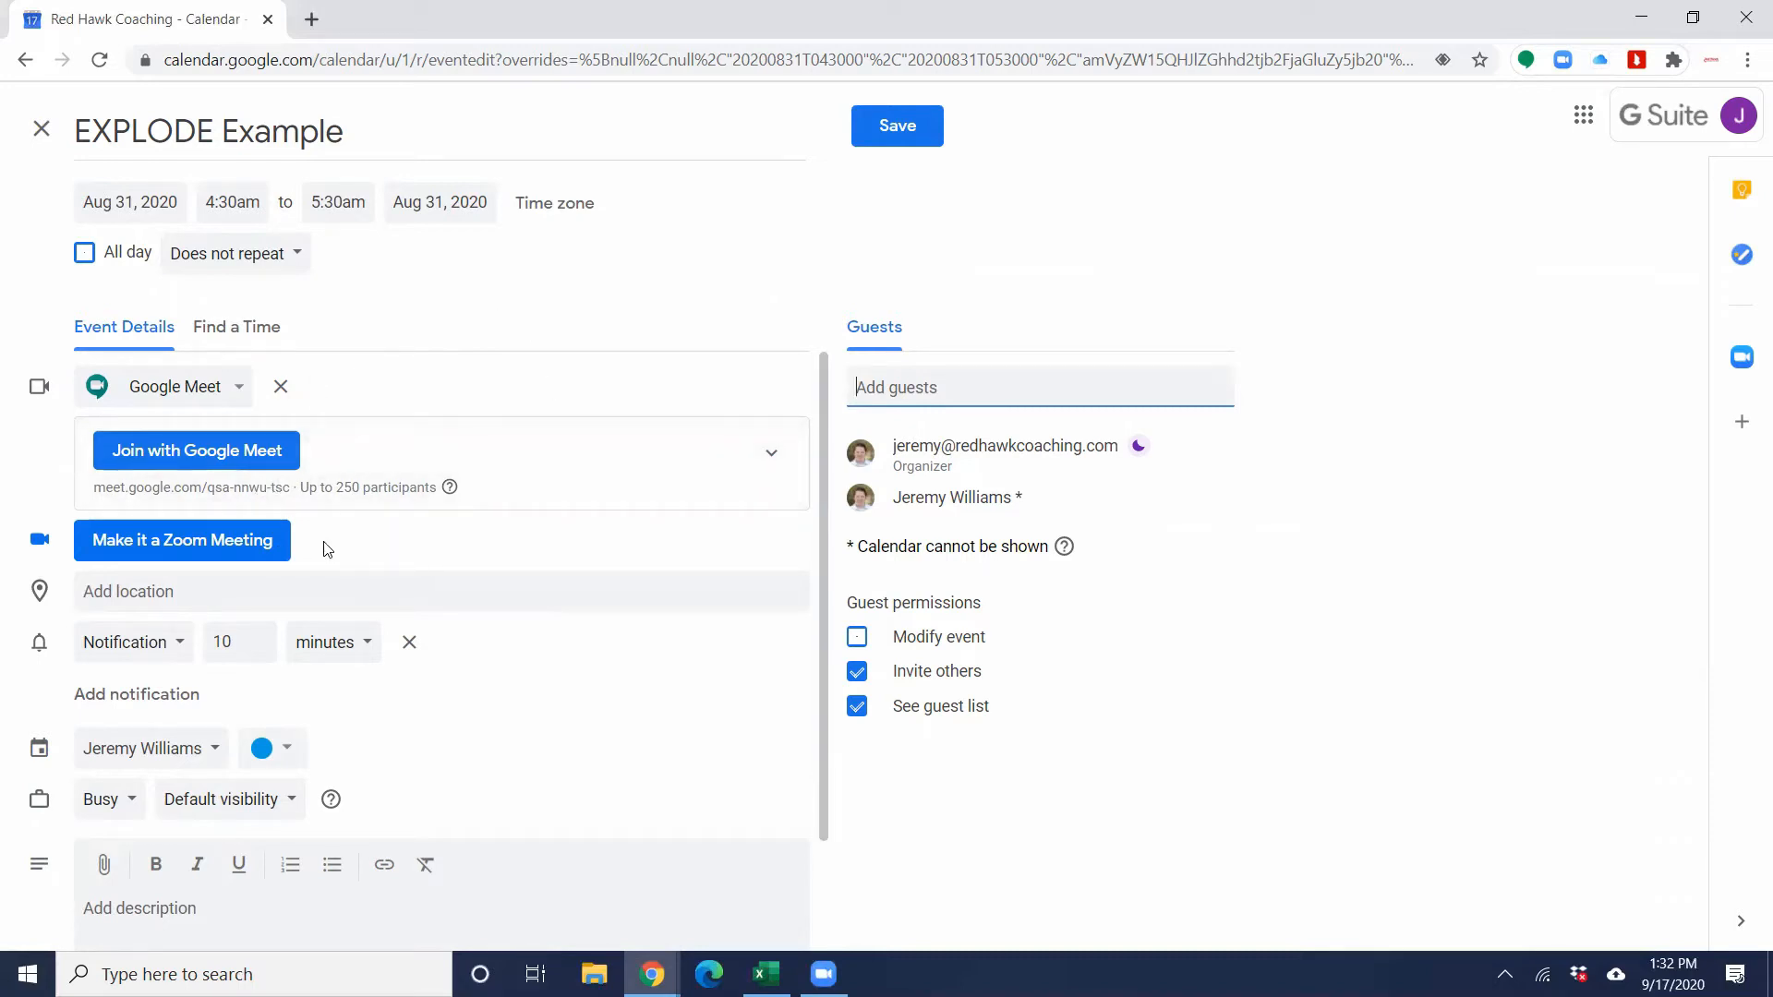
pyautogui.click(145, 556)
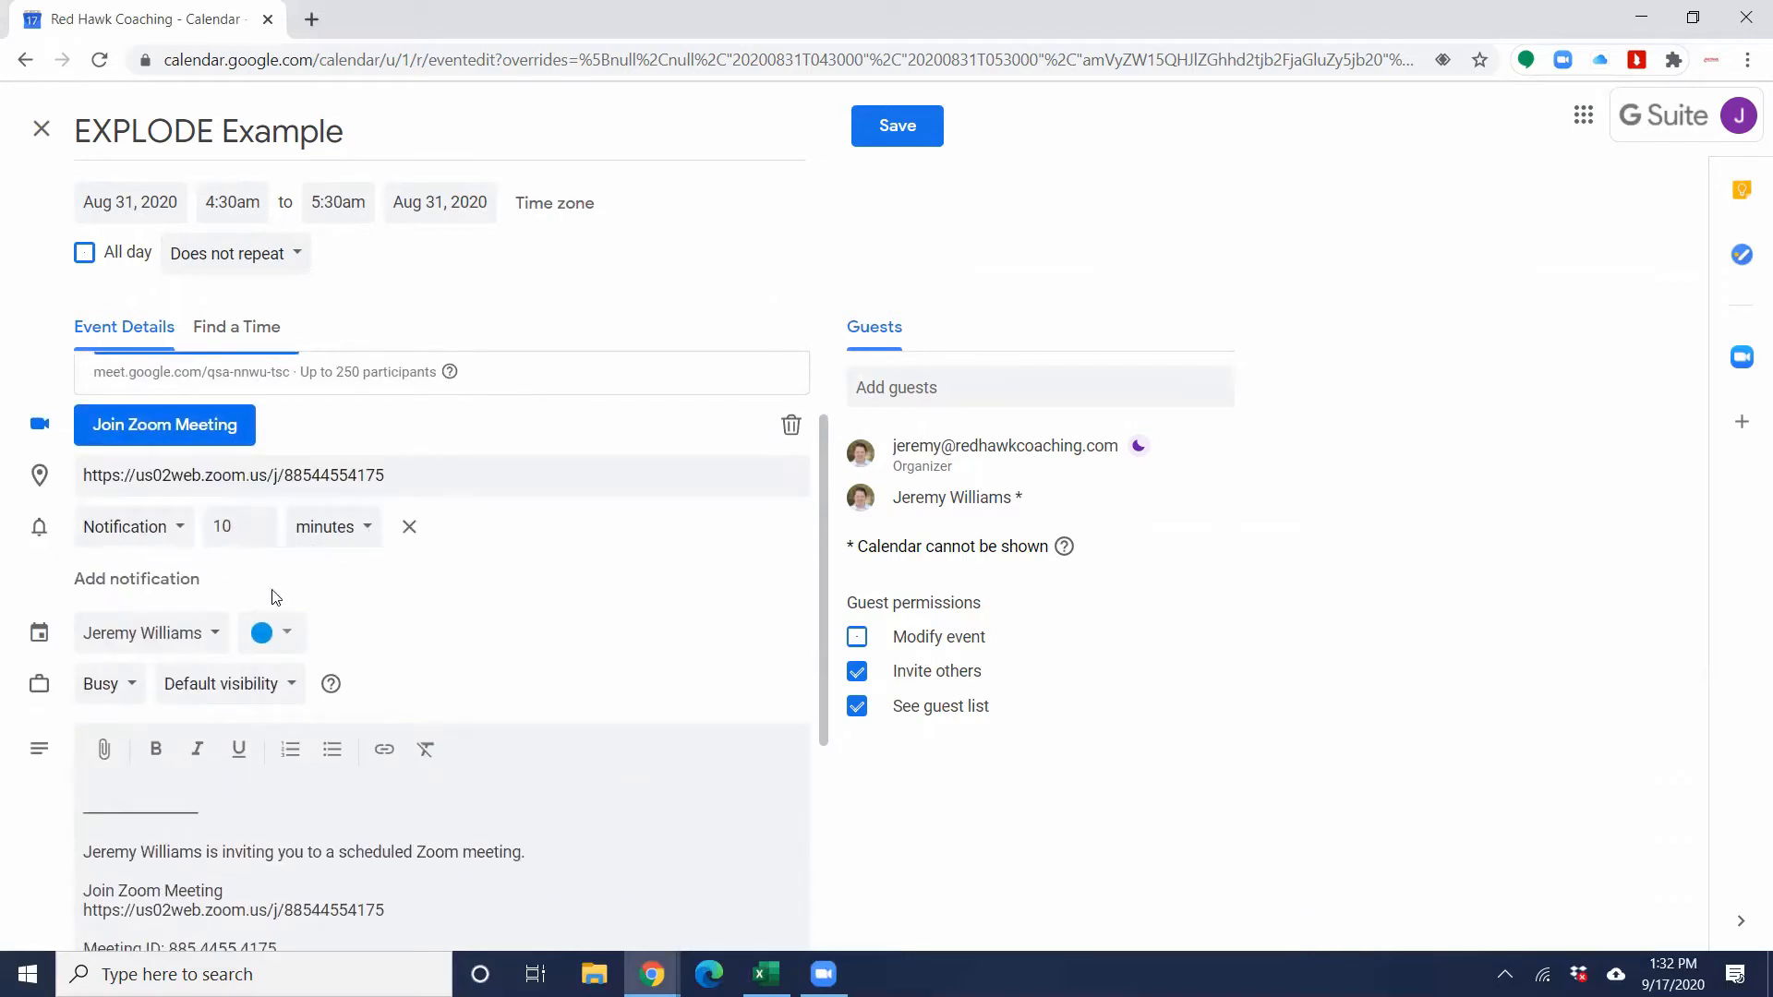
# Step: Check the event's colour, Busy/Free and visibility options, keeping blue, Busy and Default visibility
pyautogui.scroll(-1, 407, 589)
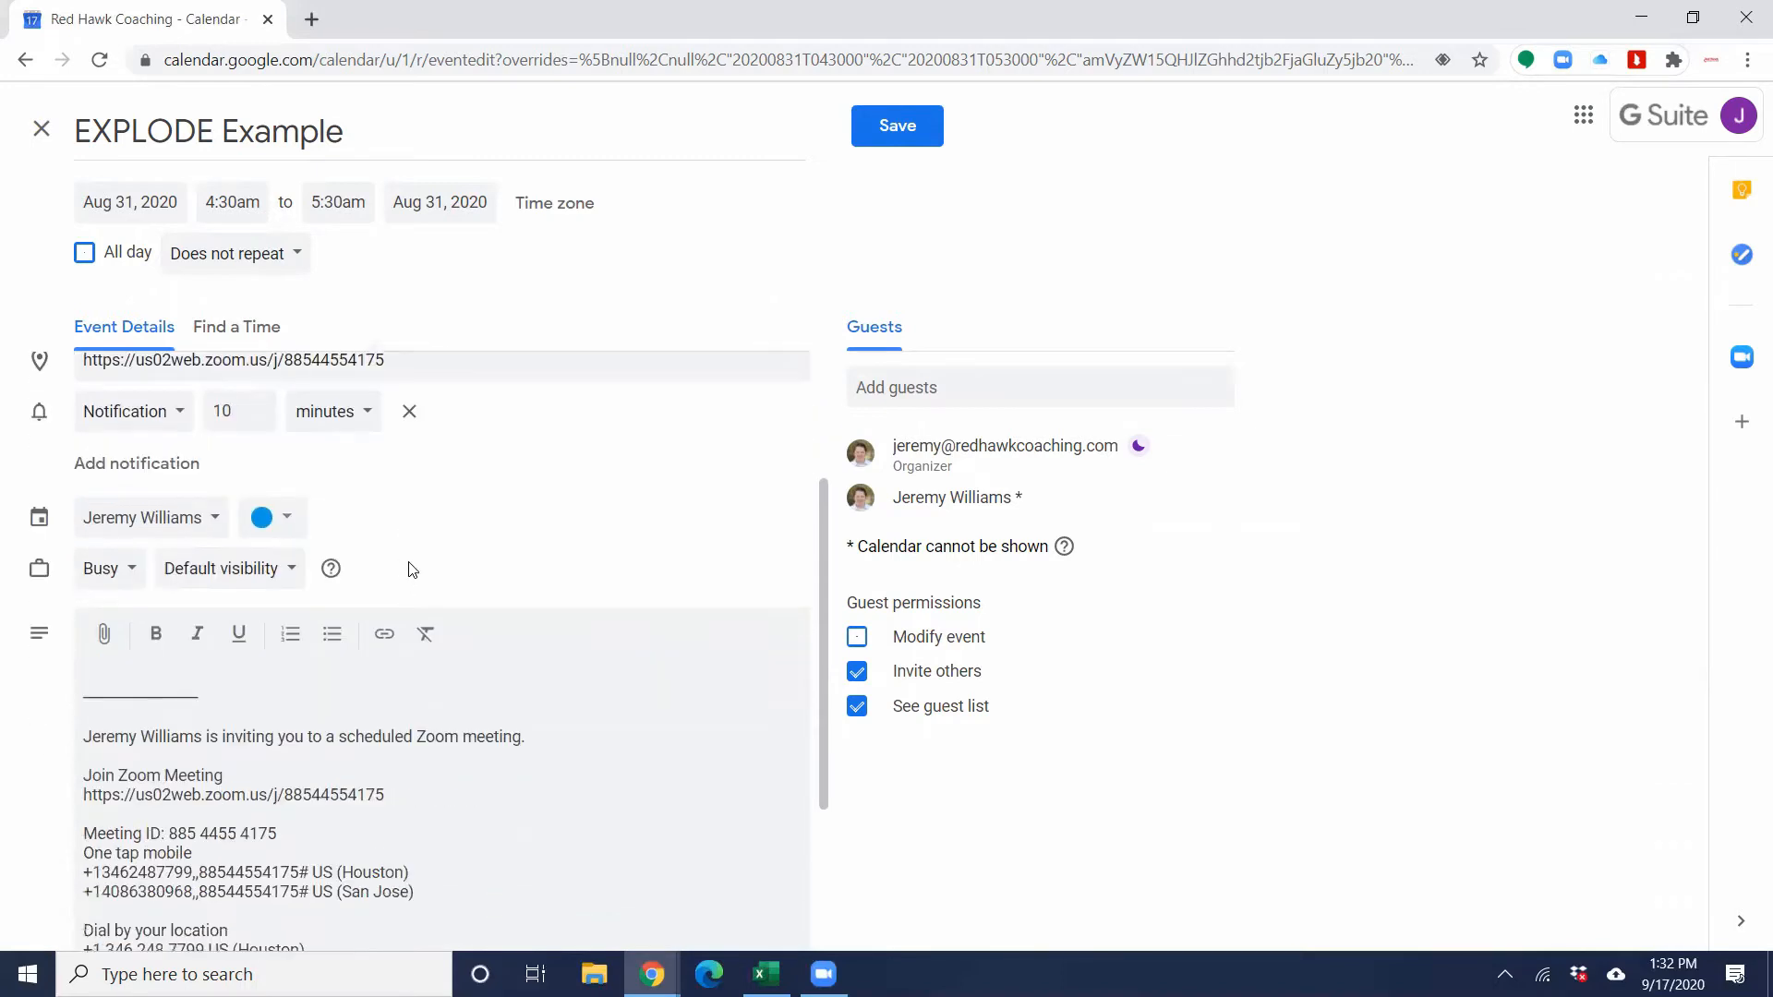
pyautogui.click(294, 522)
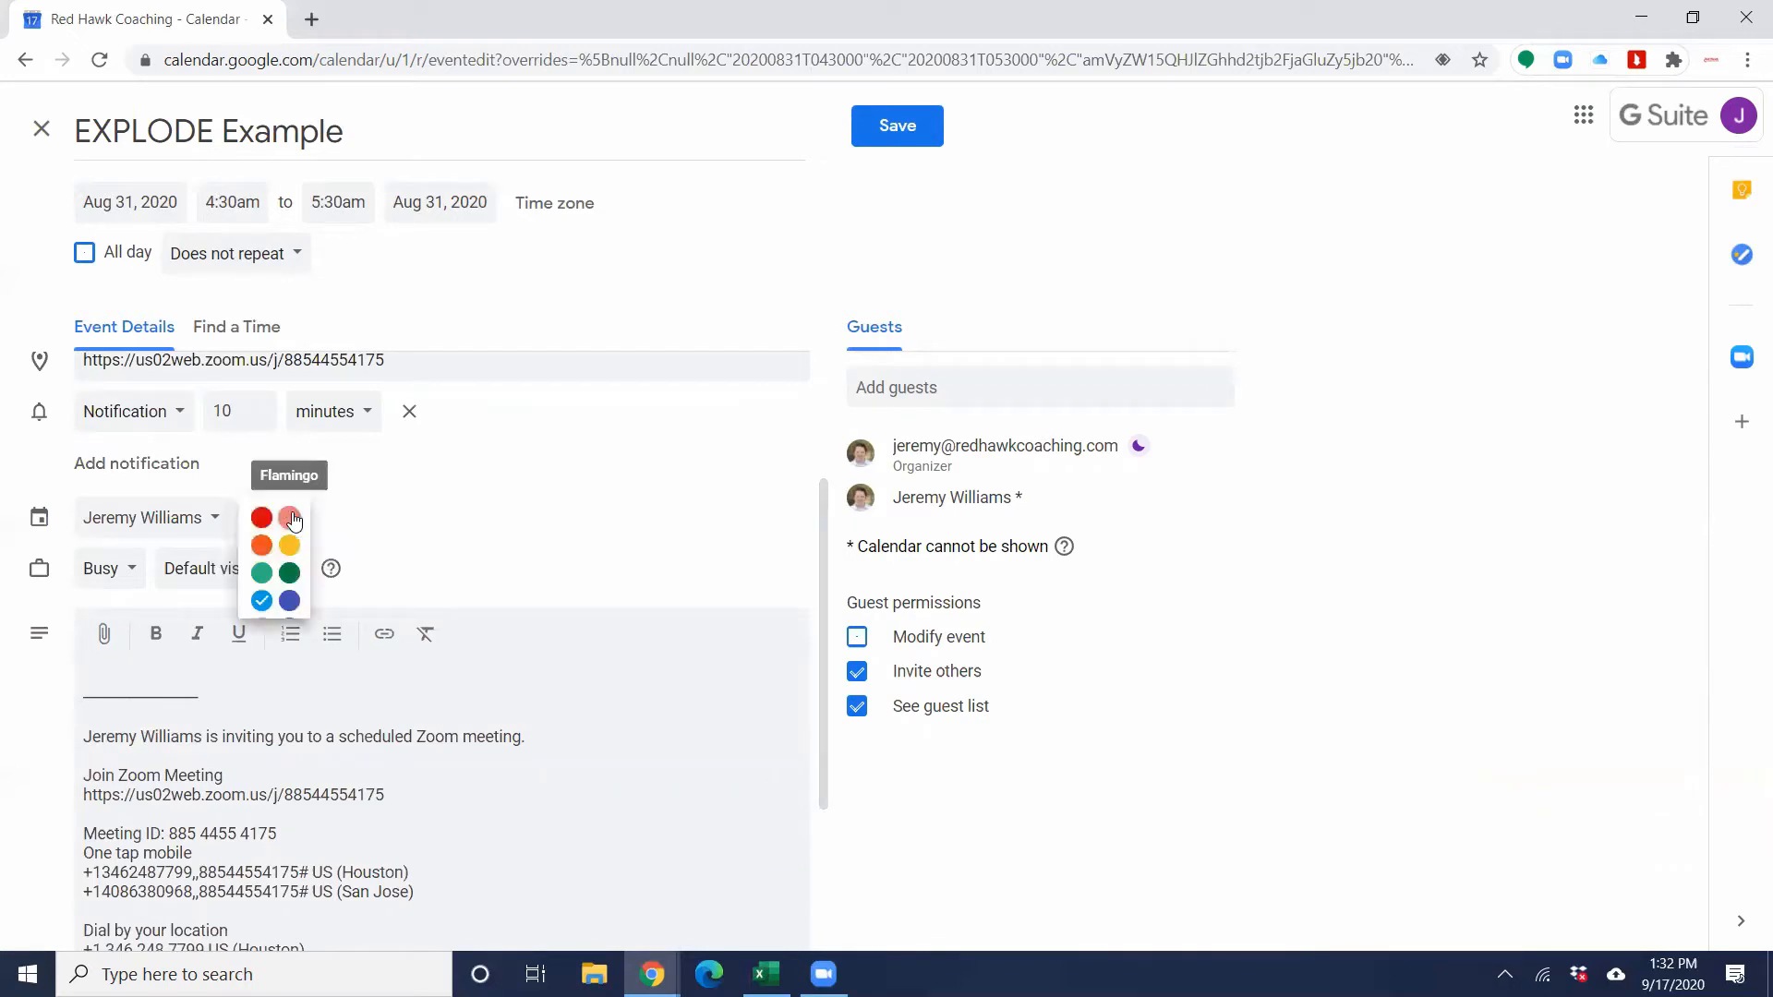
pyautogui.click(406, 517)
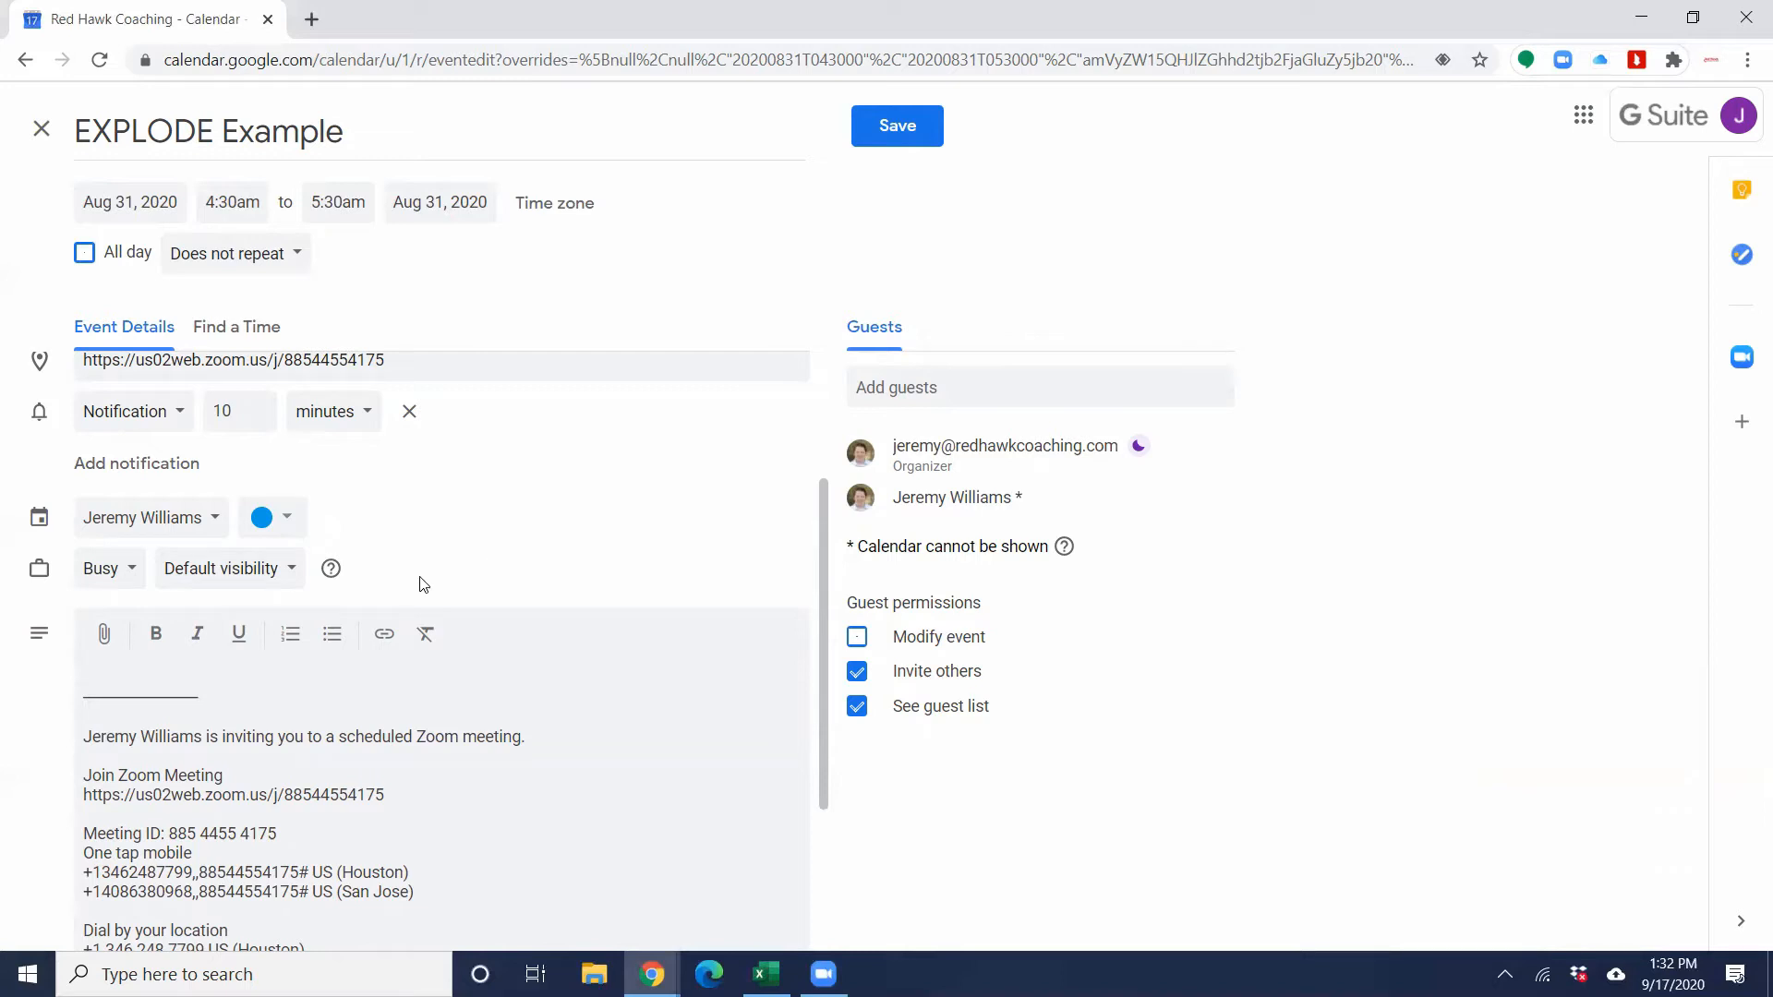
pyautogui.click(130, 580)
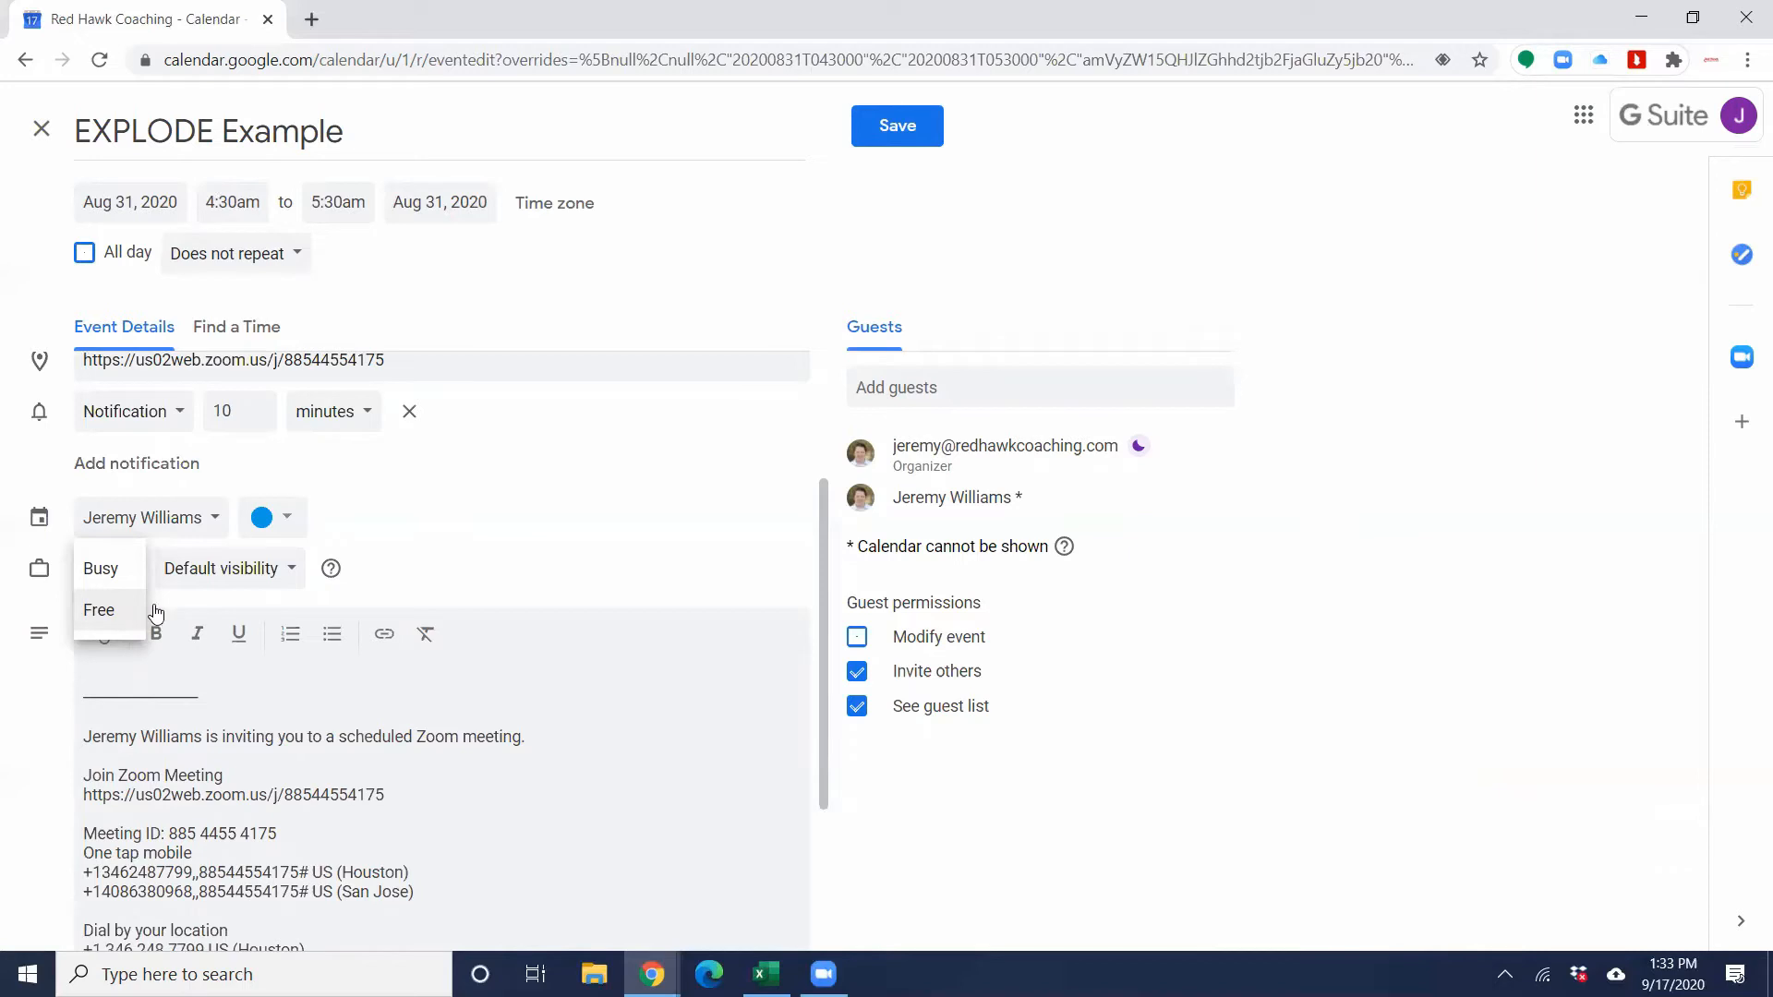
pyautogui.click(525, 528)
pyautogui.click(291, 571)
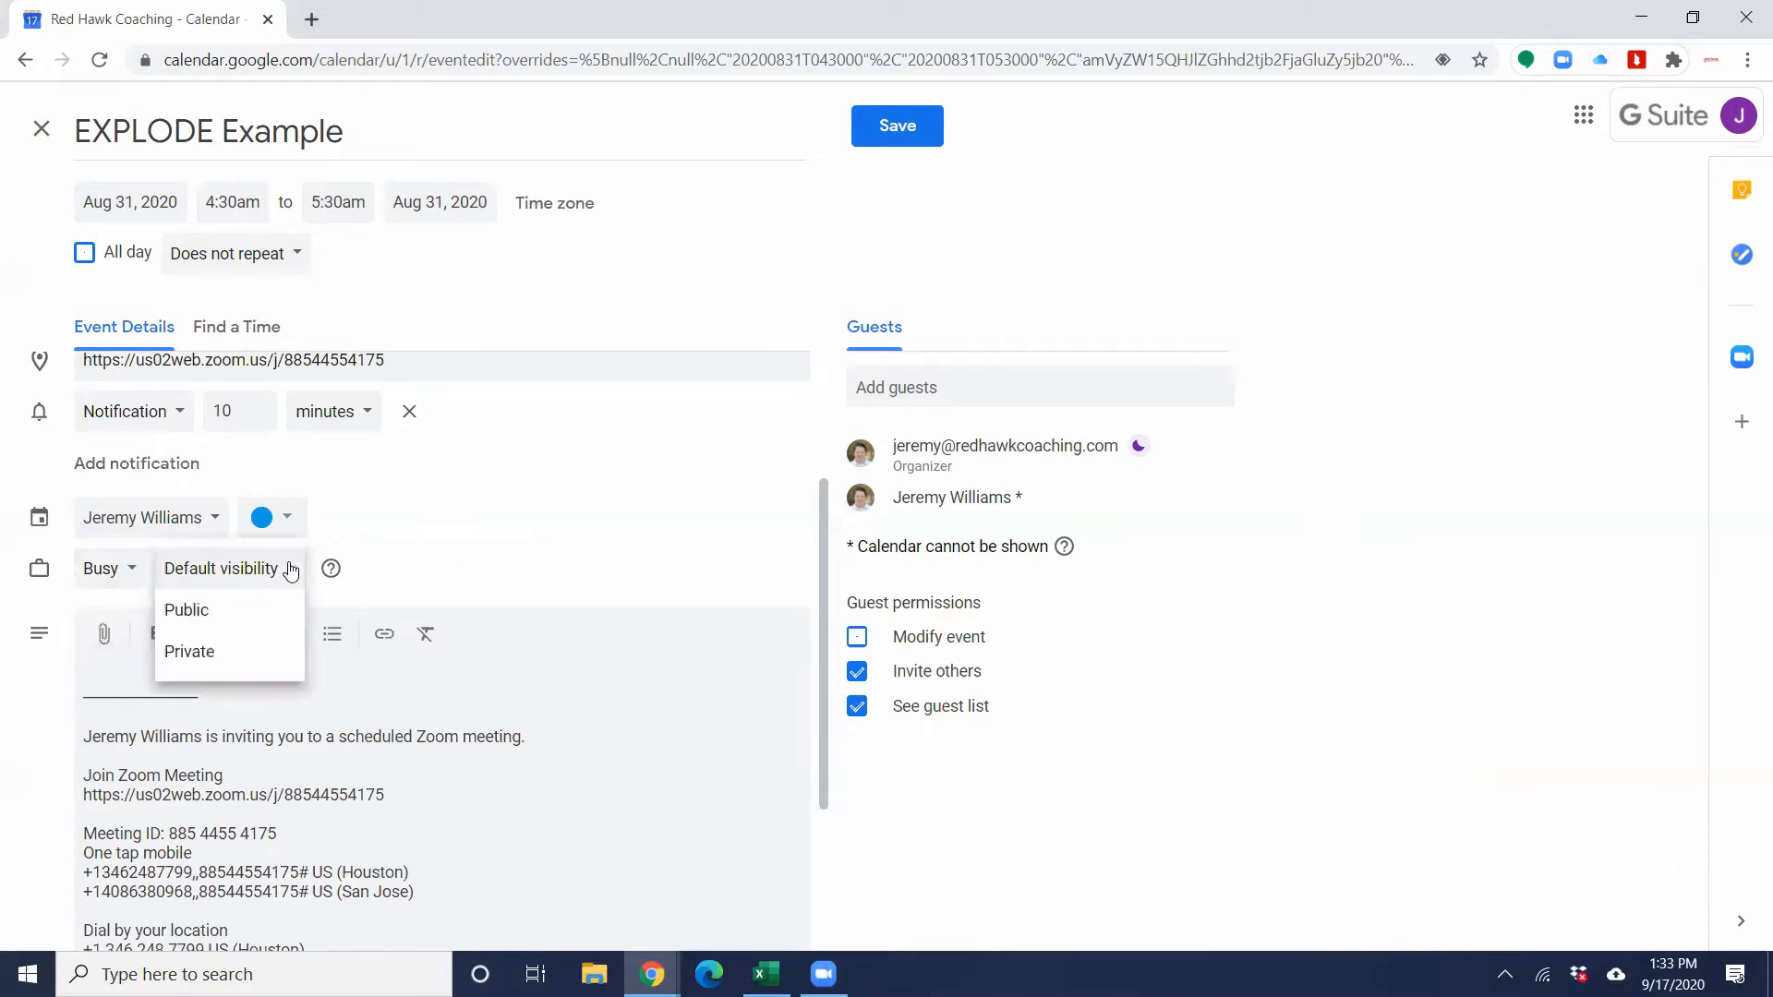
pyautogui.click(480, 519)
# Step: Review the Zoom invitation details in the event's description and the meeting links above it
pyautogui.scroll(-3, 480, 520)
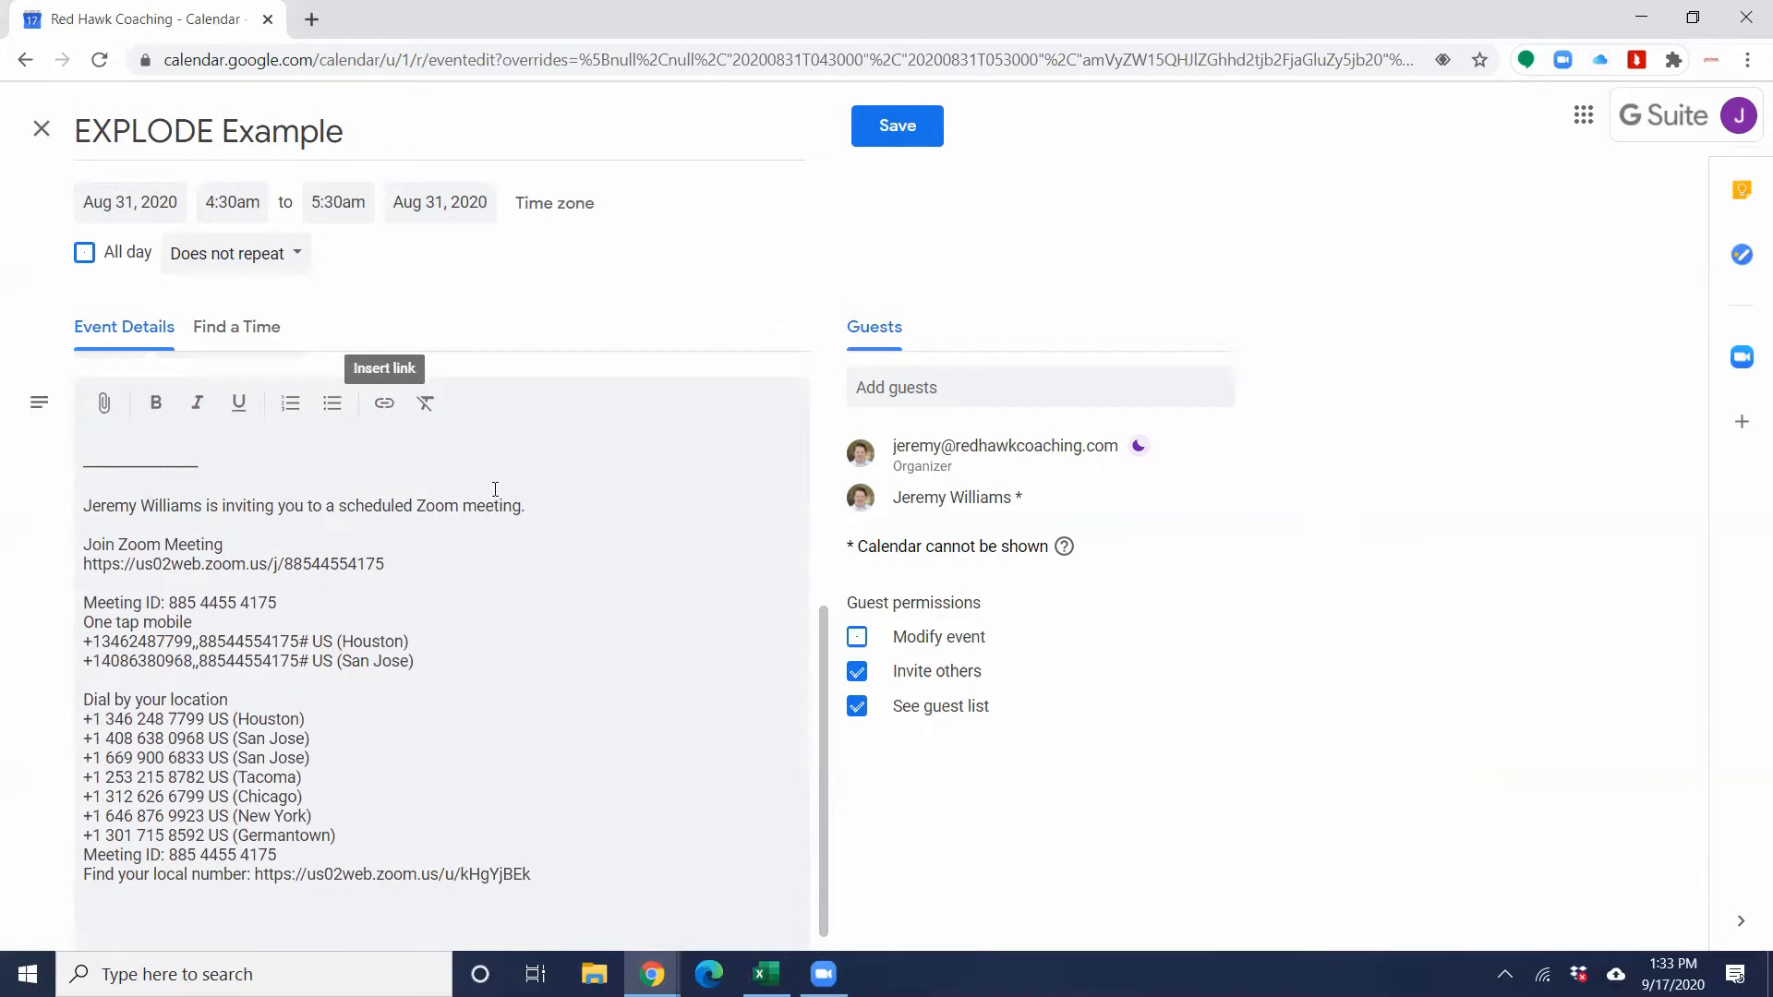
pyautogui.scroll(-1, 430, 534)
pyautogui.scroll(2, 319, 592)
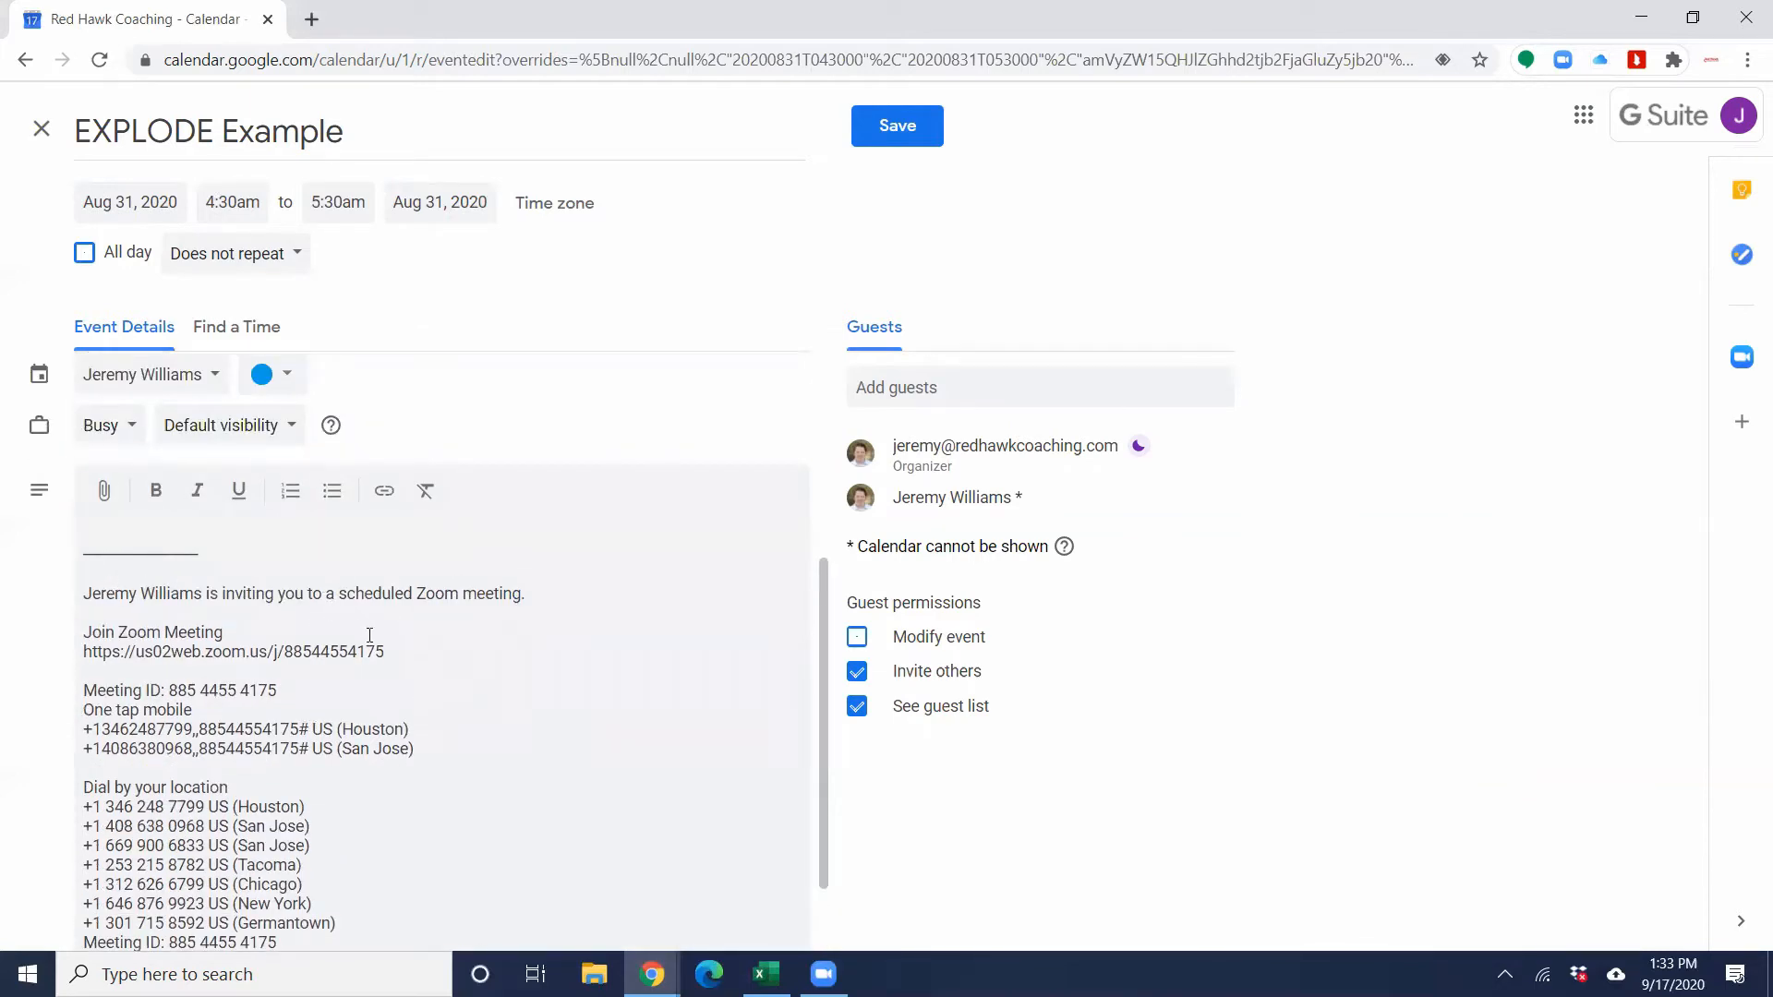
pyautogui.scroll(-2, 436, 641)
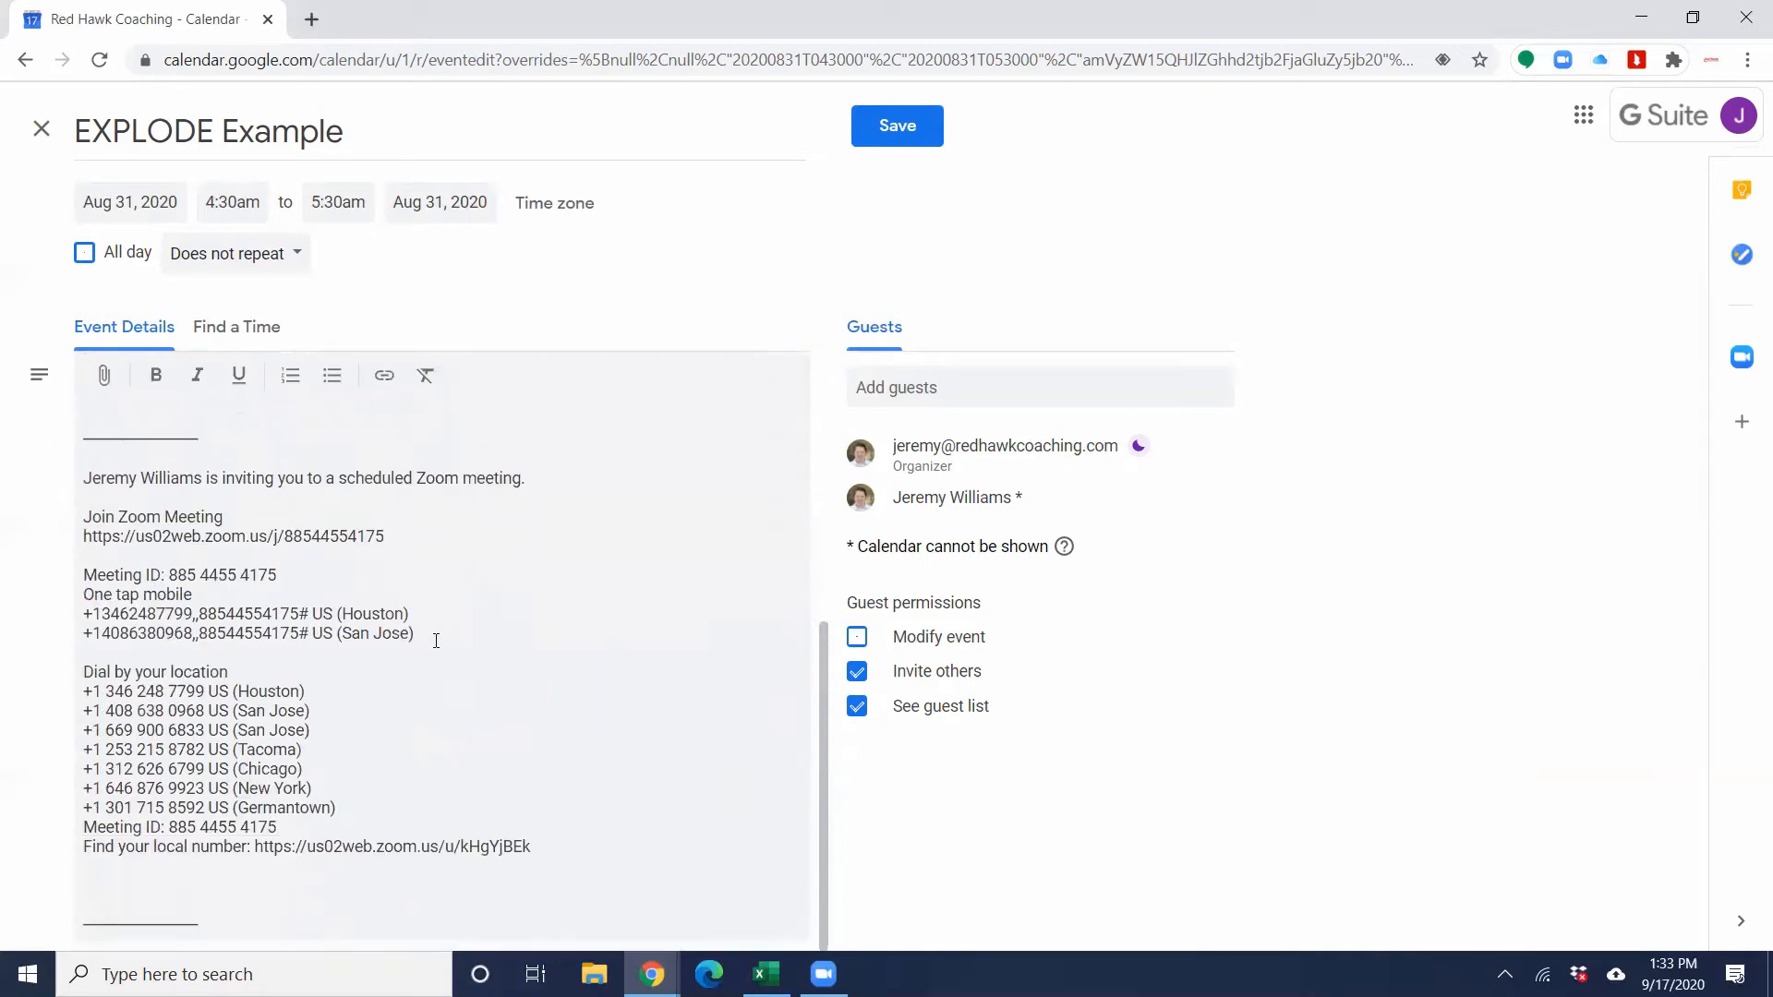
pyautogui.scroll(5, 436, 641)
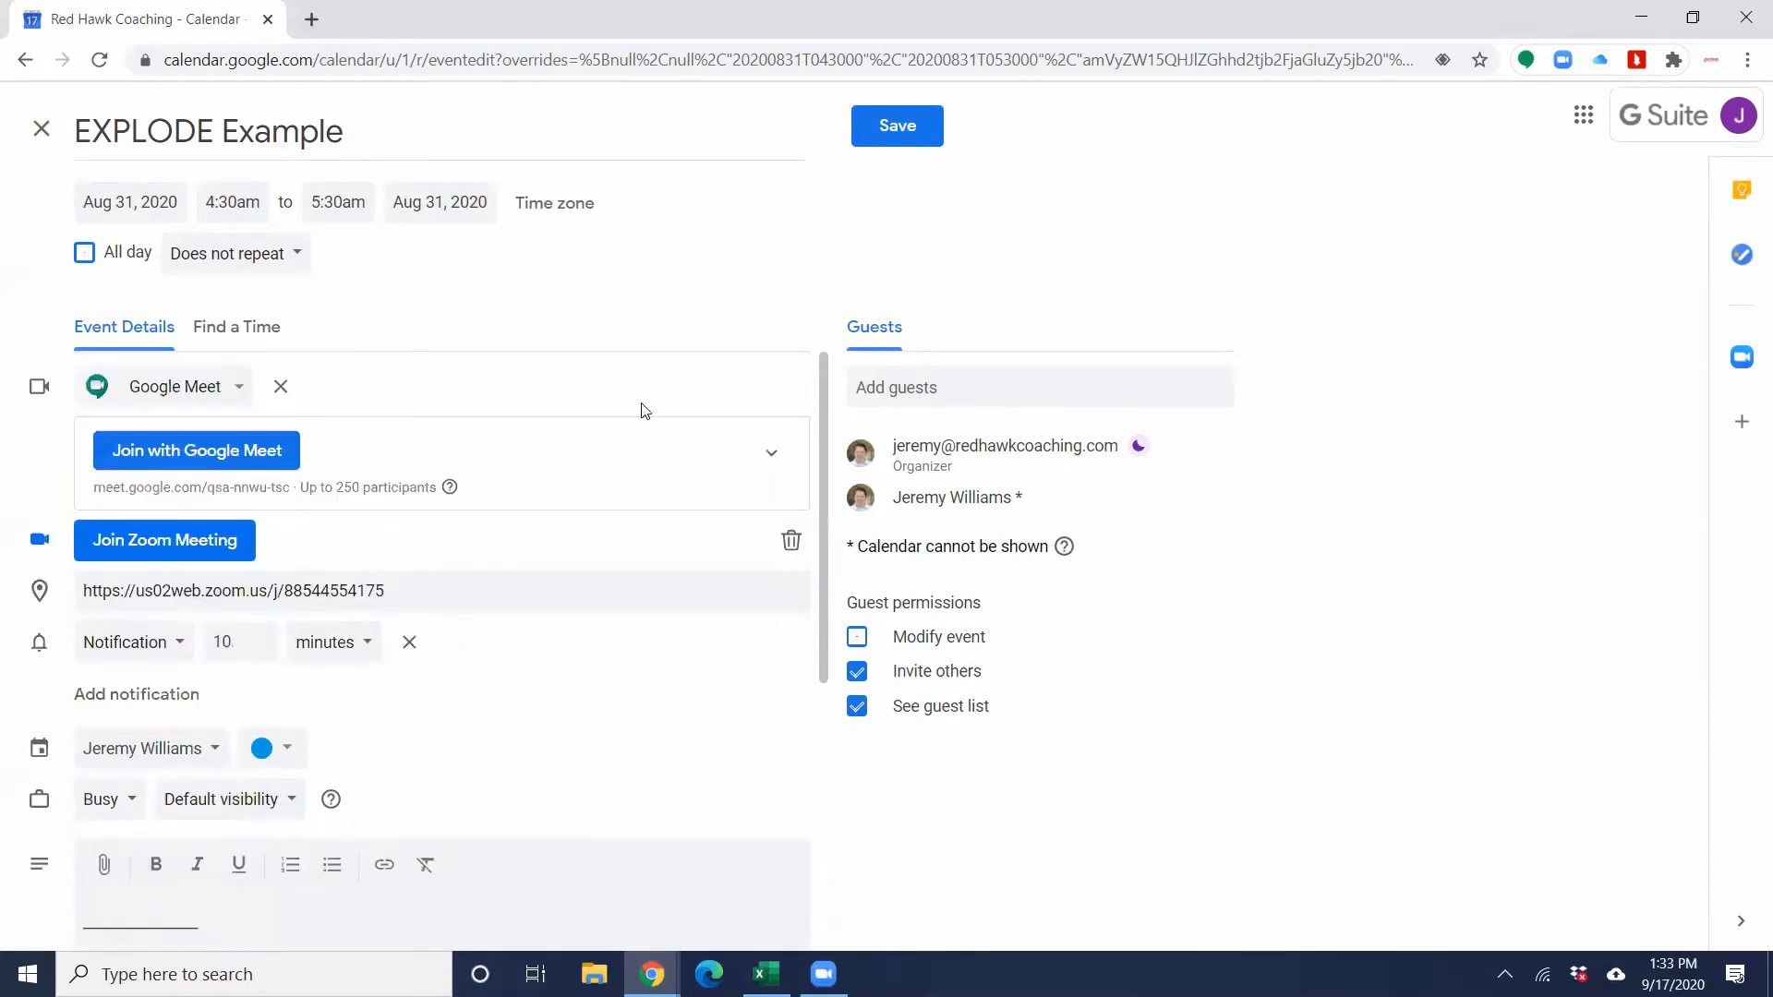
# Step: Save the event and send the invitation e-mail, approving the guest from outside the organization
pyautogui.click(921, 148)
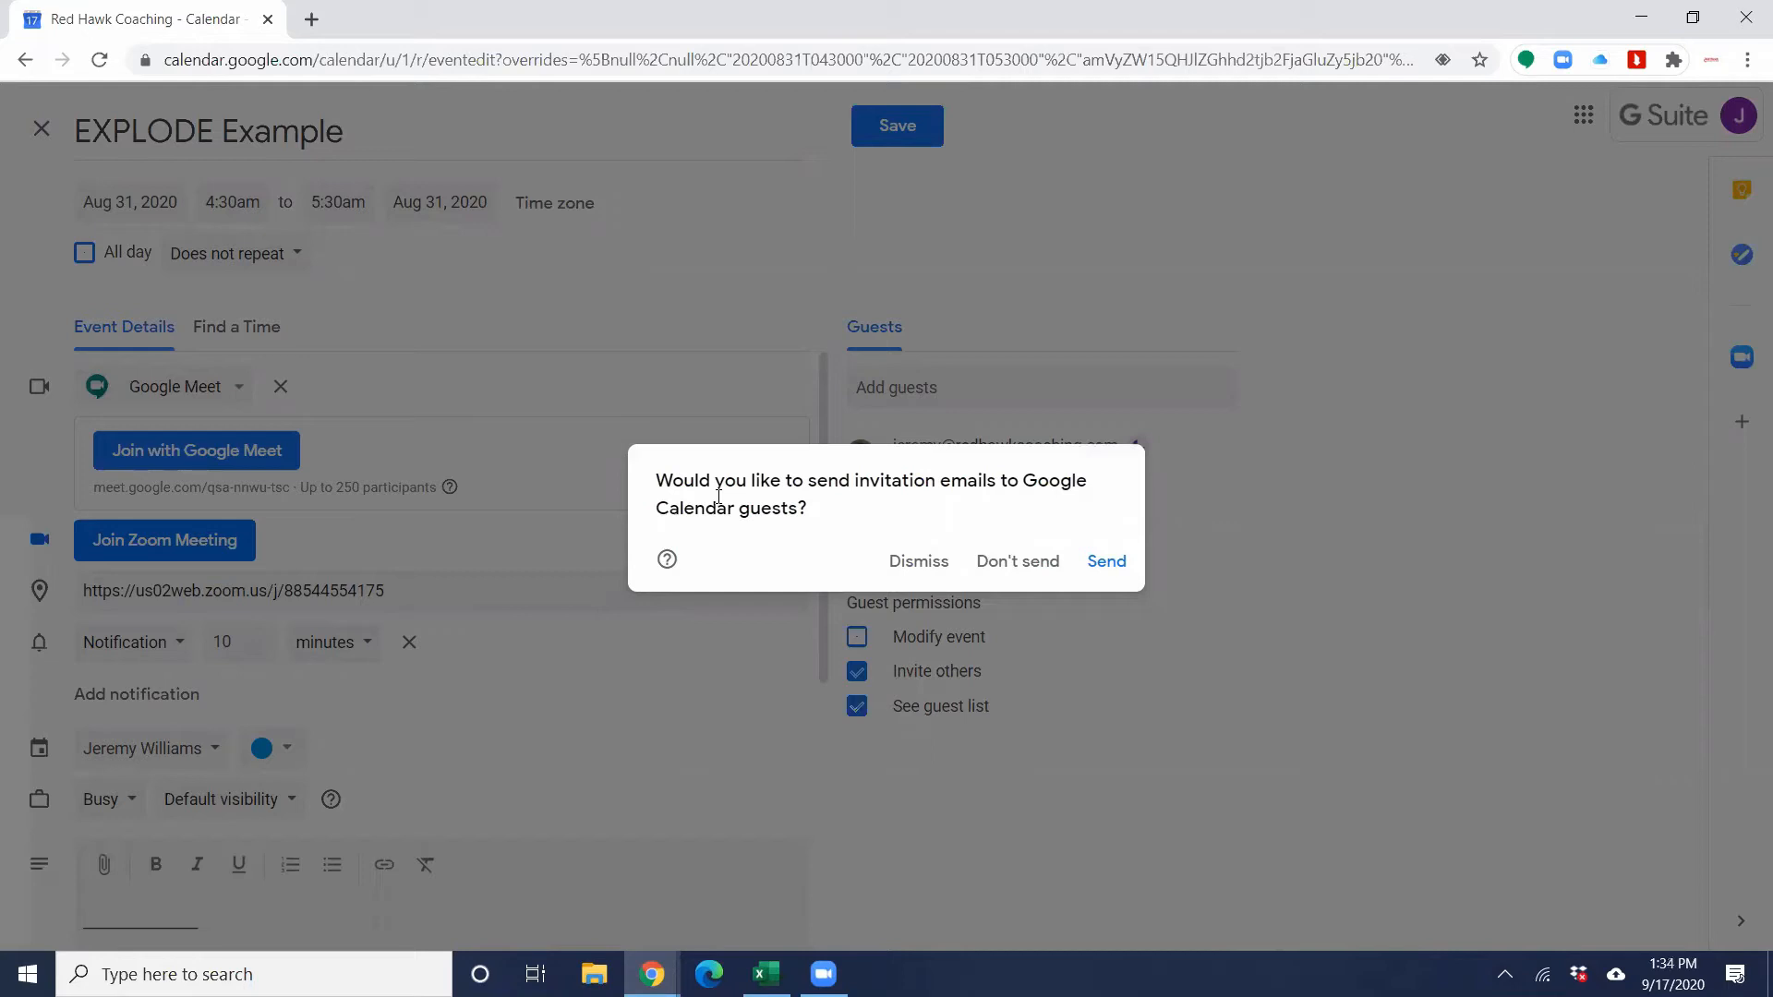
pyautogui.click(1108, 563)
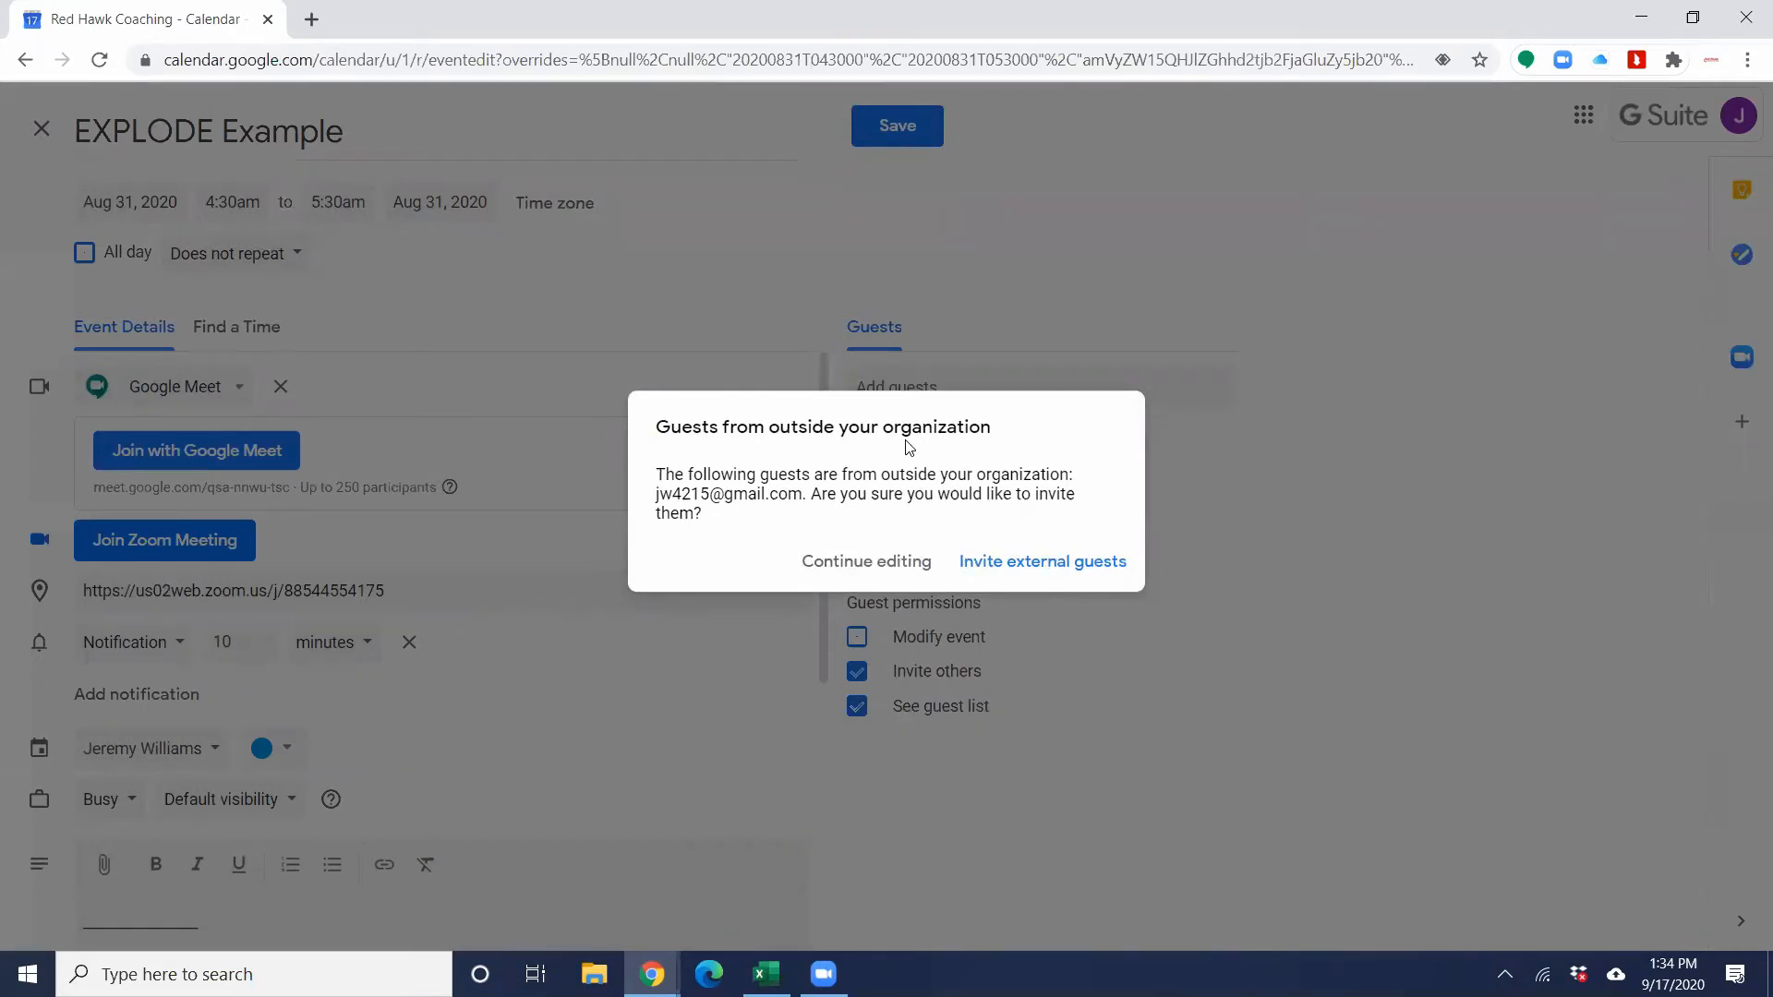
pyautogui.click(1092, 571)
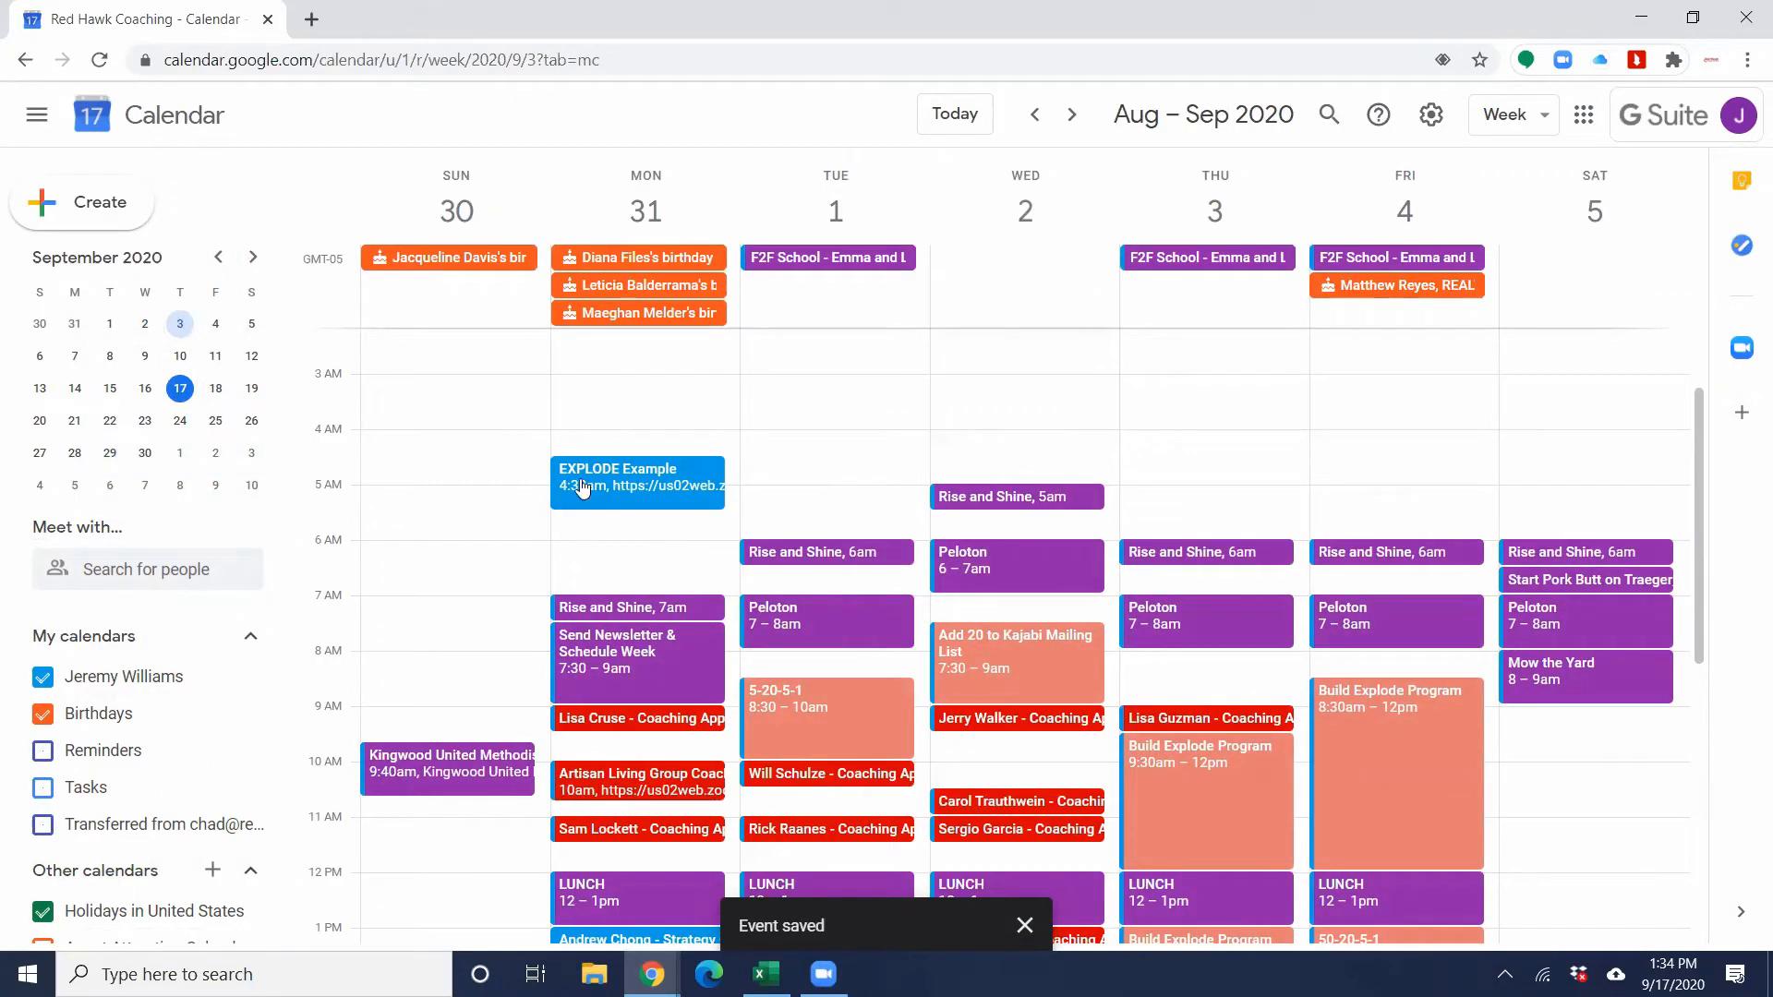
# Step: View the saved EXPLODE Example event's details, including its guests' responses, and close them
pyautogui.click(647, 482)
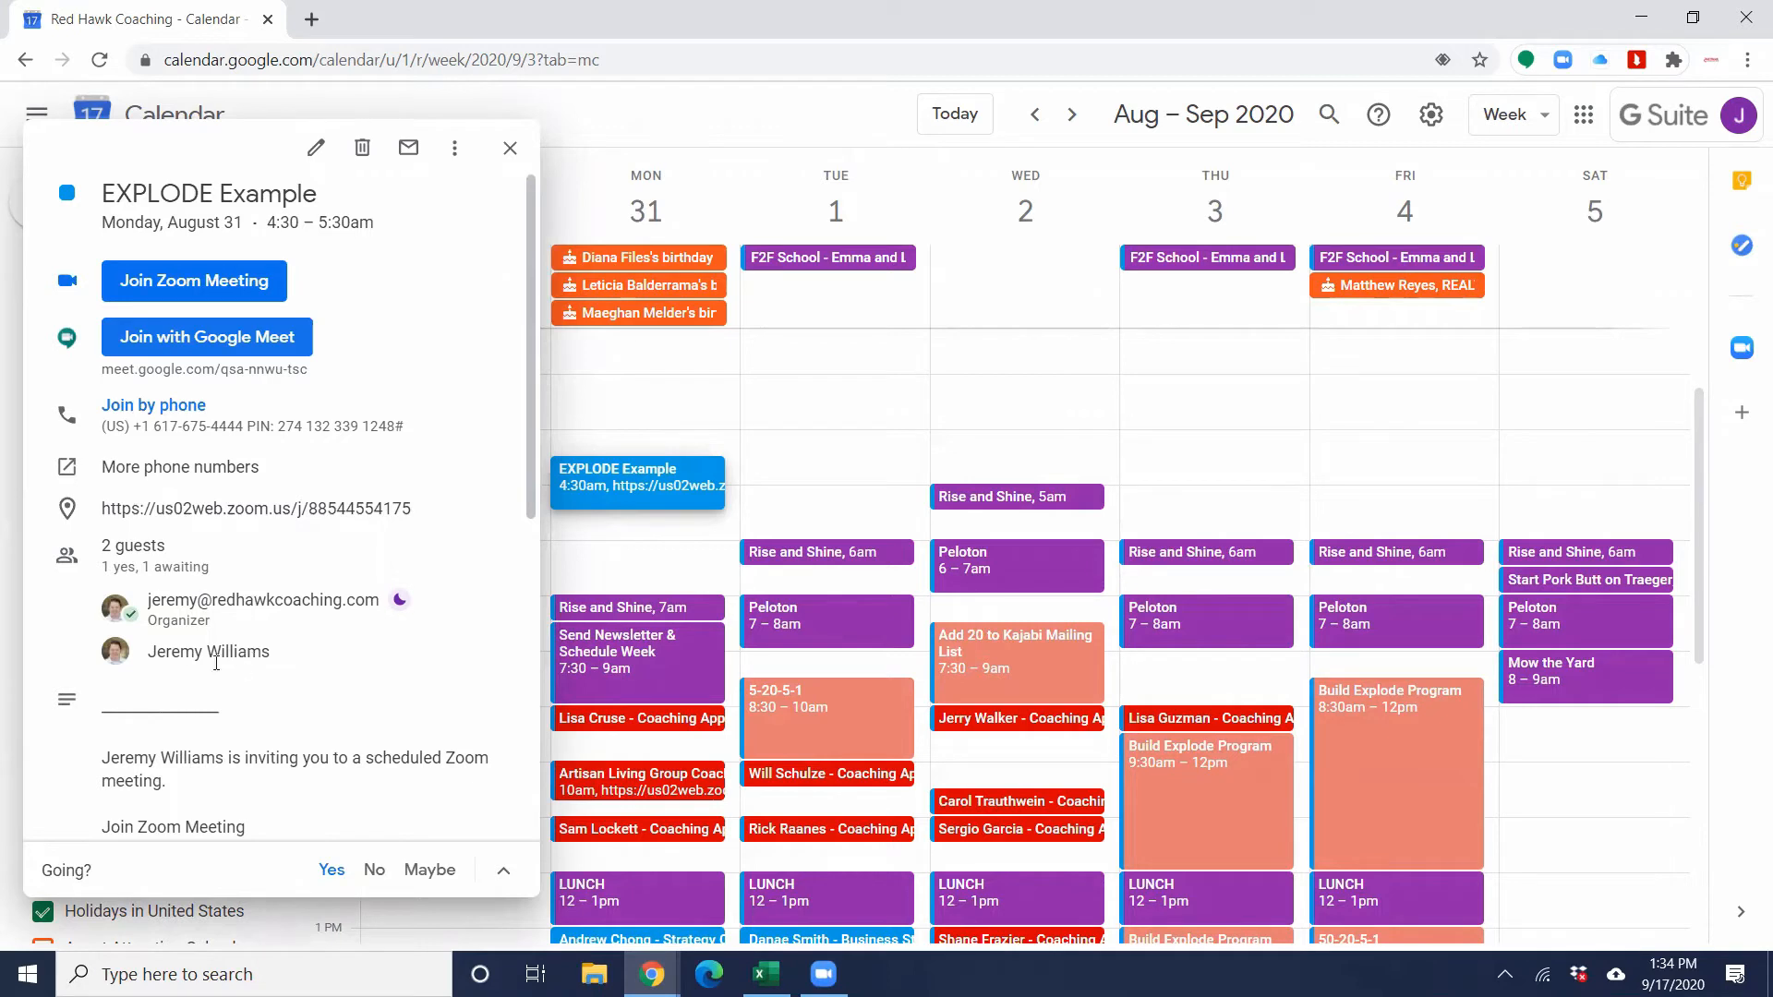
pyautogui.moveTo(241, 648)
pyautogui.moveTo(267, 616)
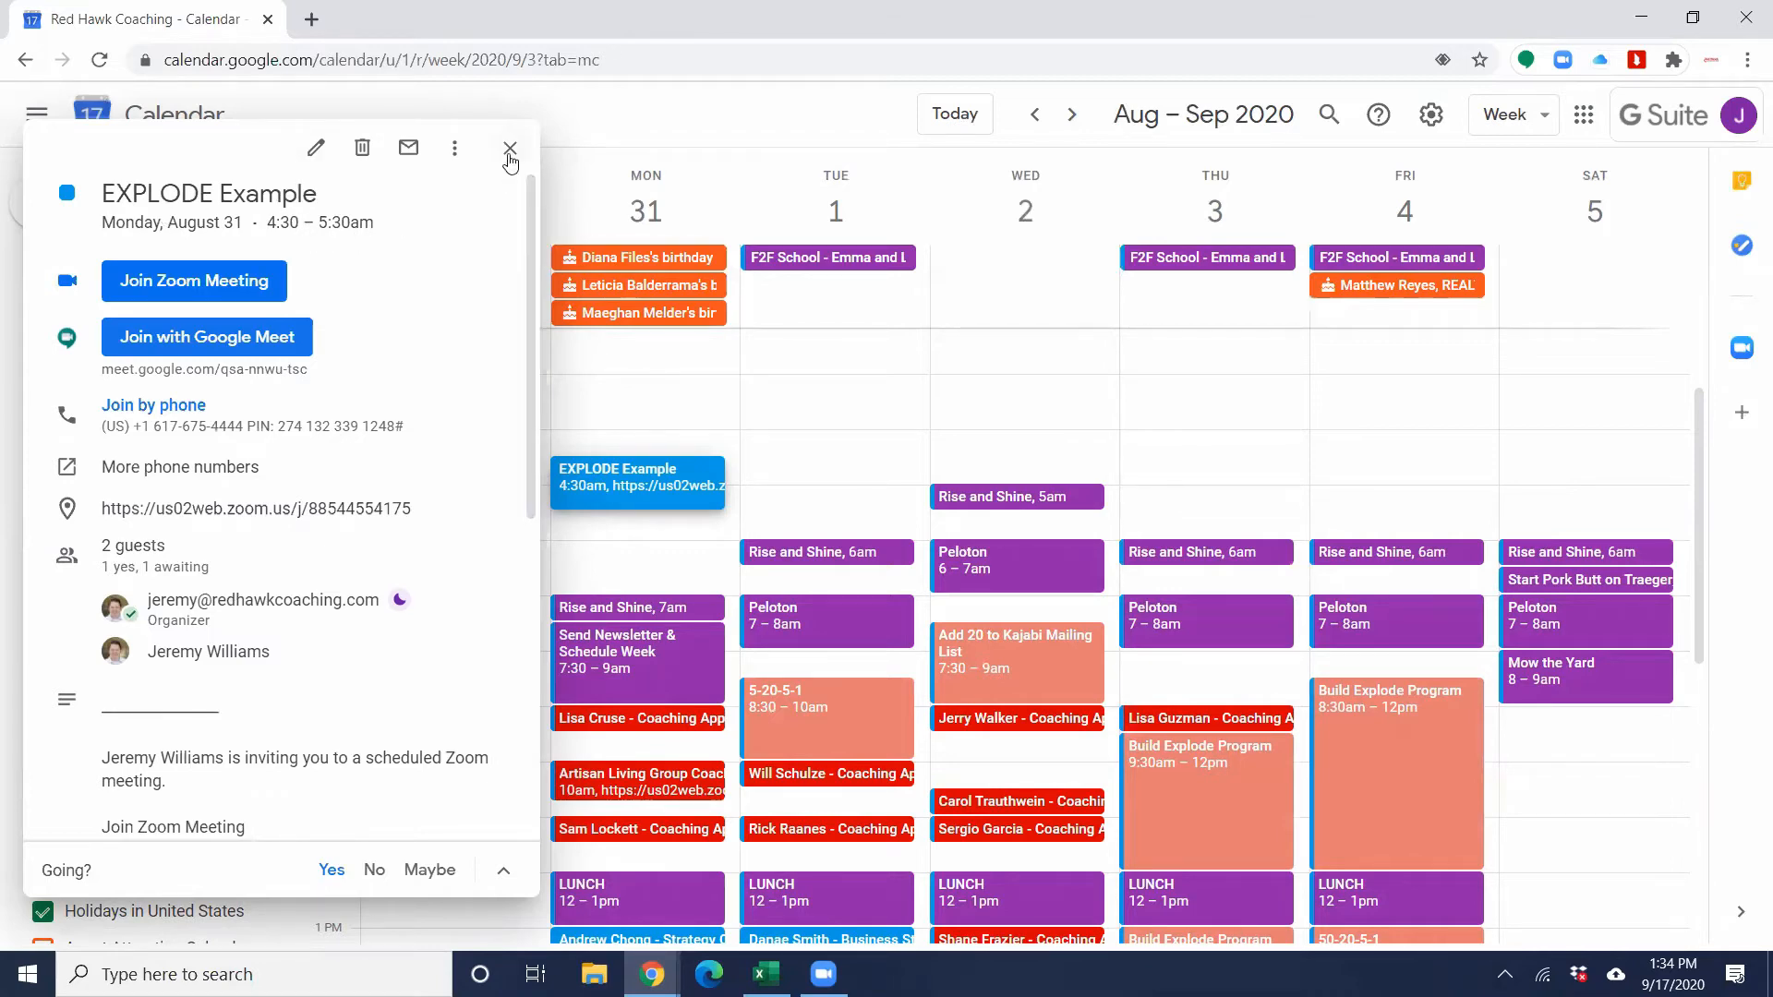
pyautogui.click(509, 148)
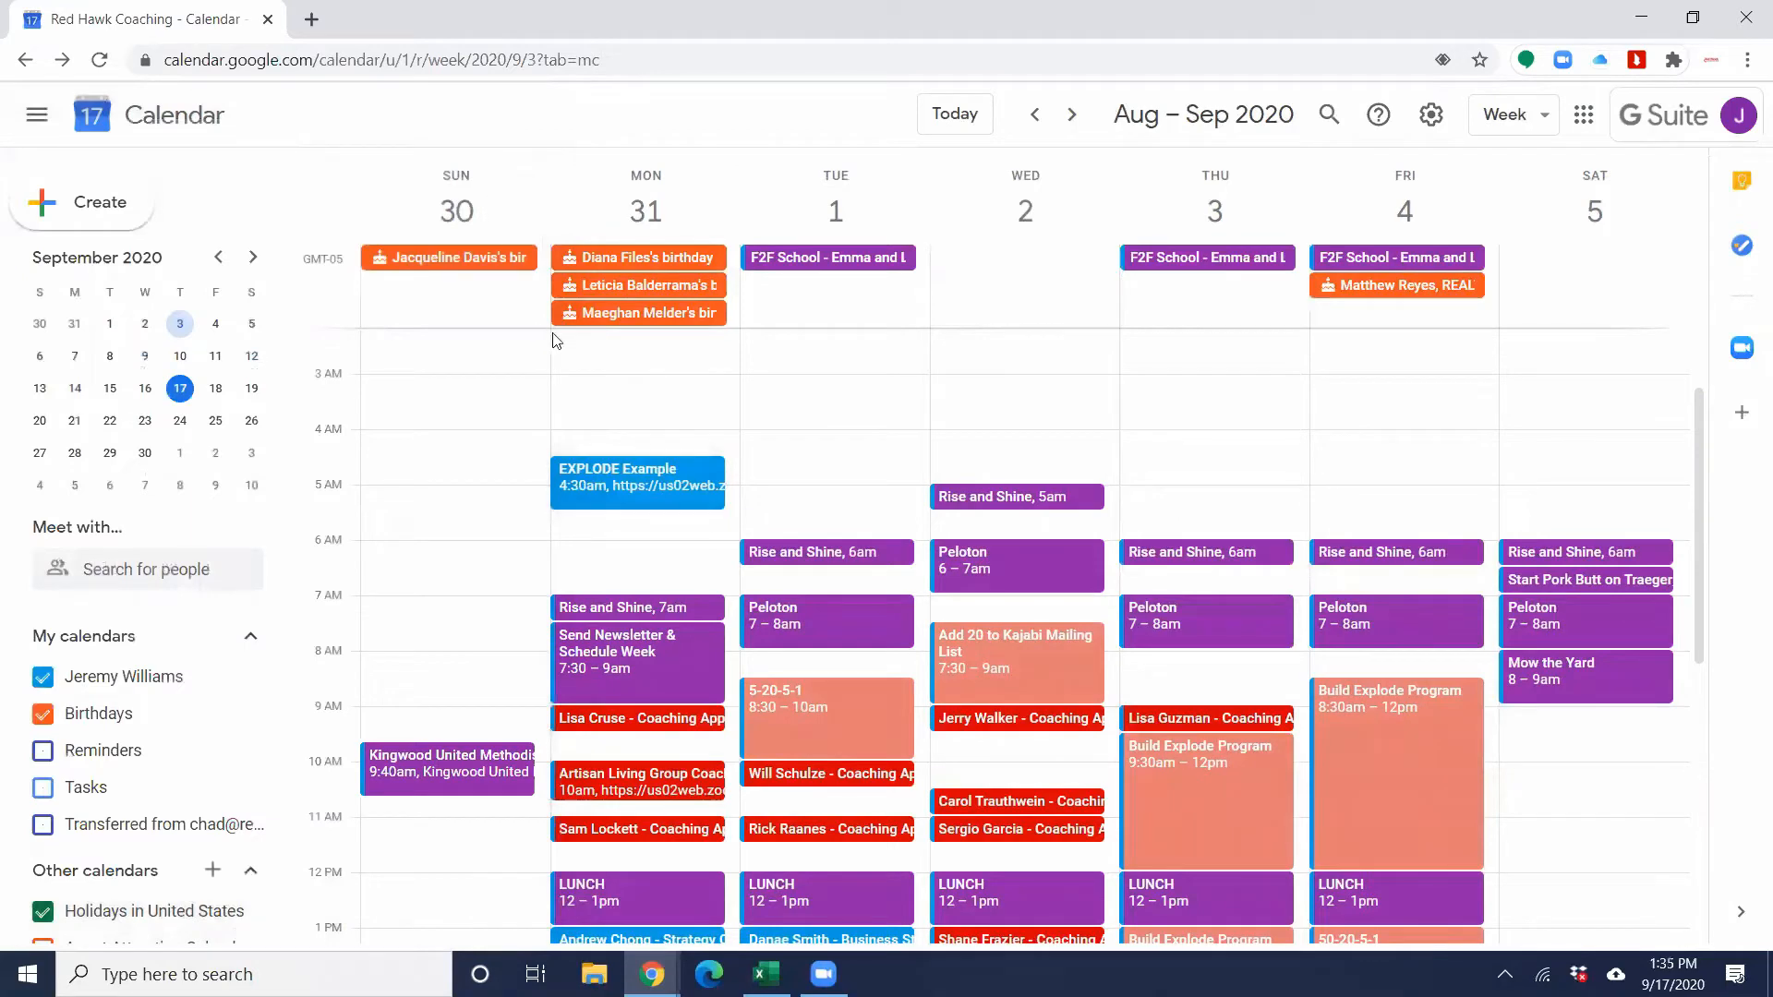
# Step: Delete the EXPLODE Example event and send guests the cancellation message "Need to change the time."
pyautogui.click(665, 478)
pyautogui.click(362, 150)
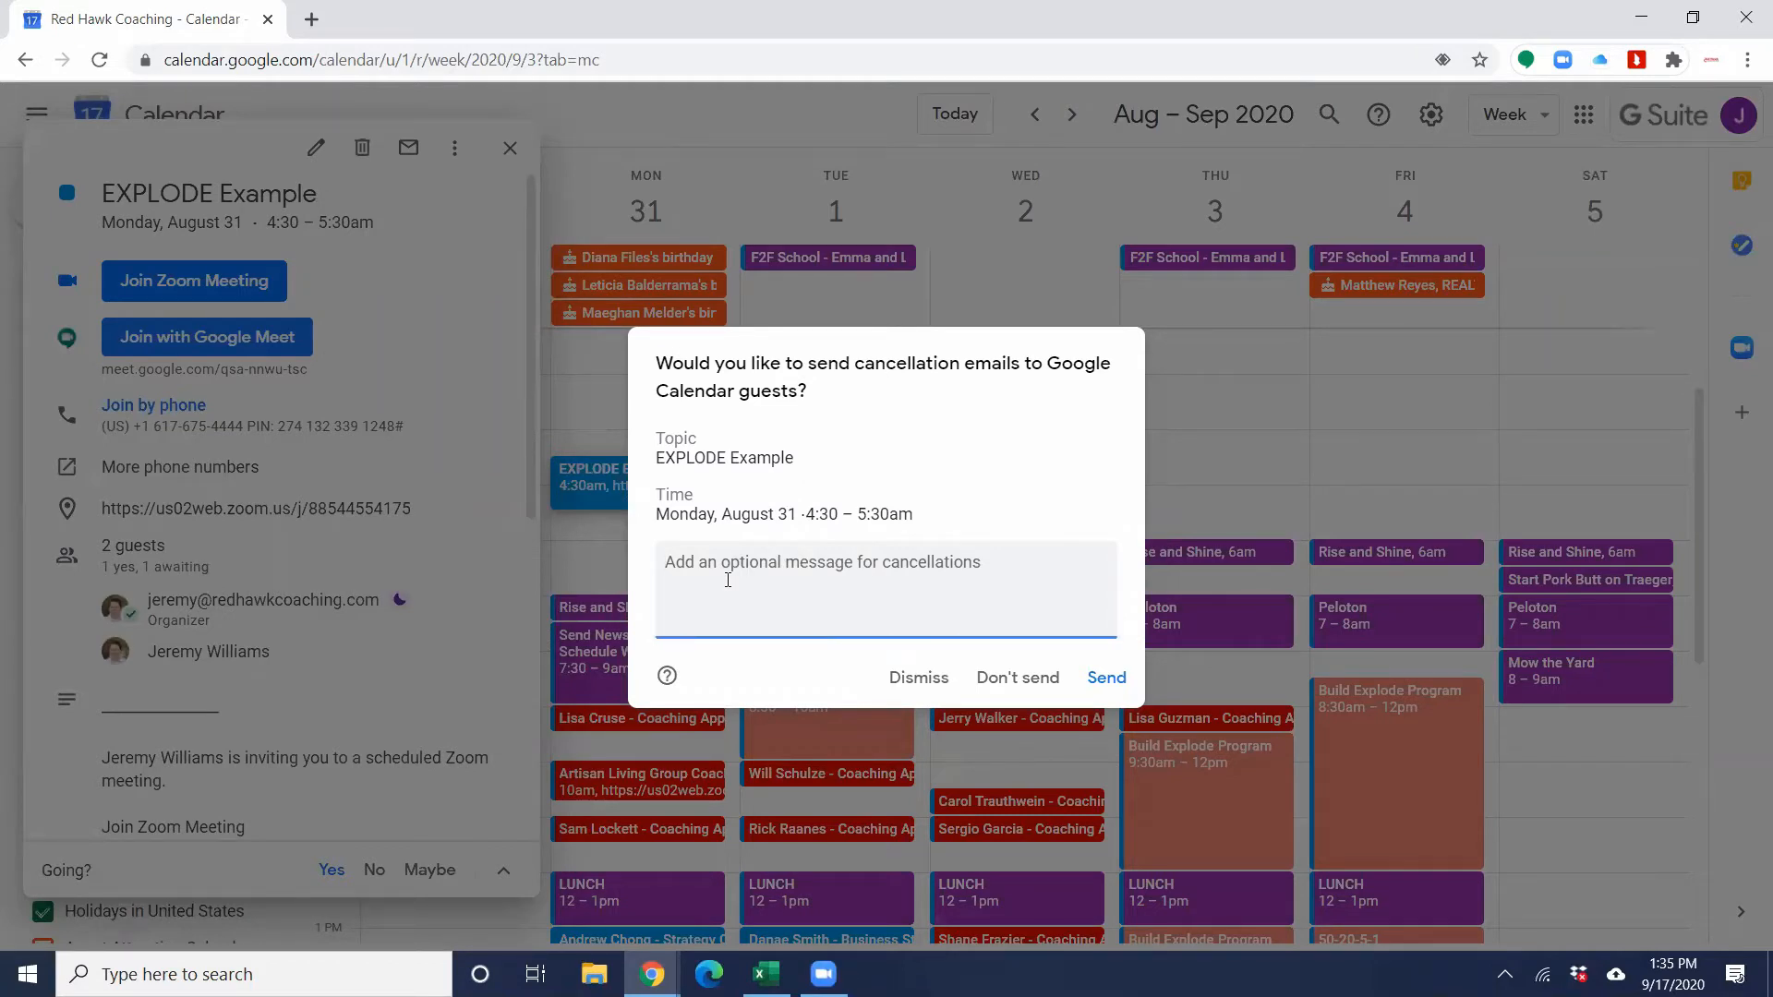
pyautogui.write('N')
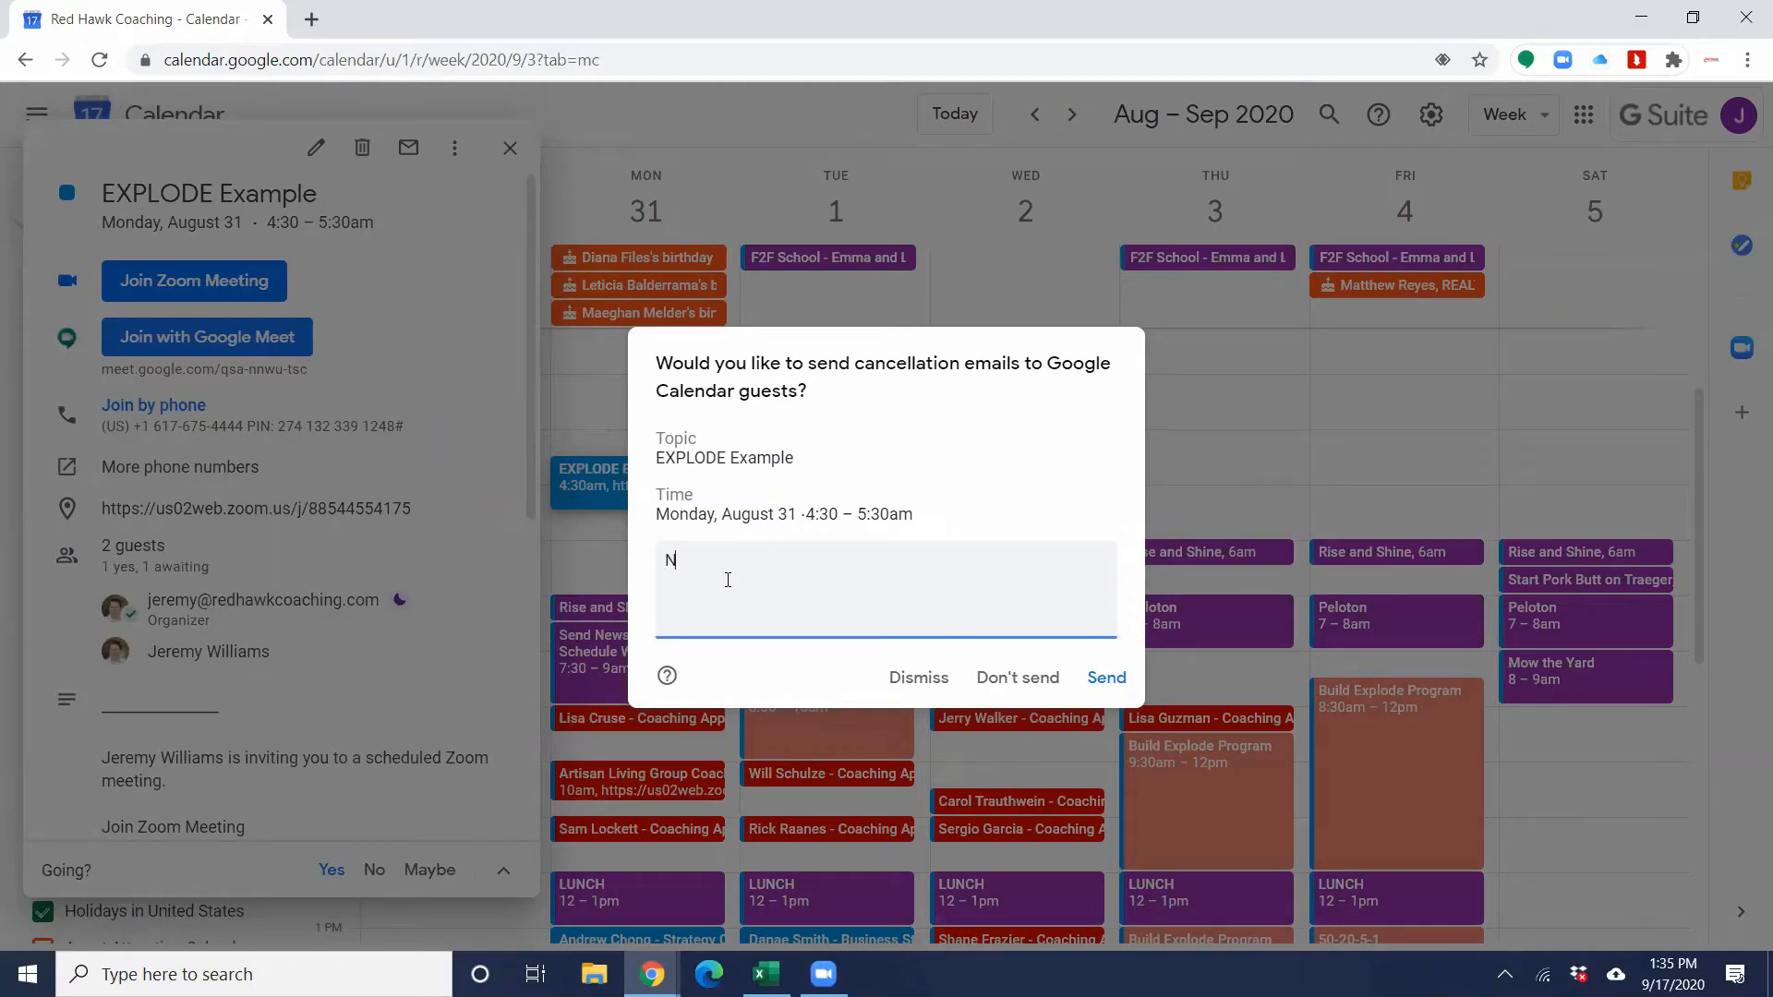
pyautogui.write('eed to change the time.')
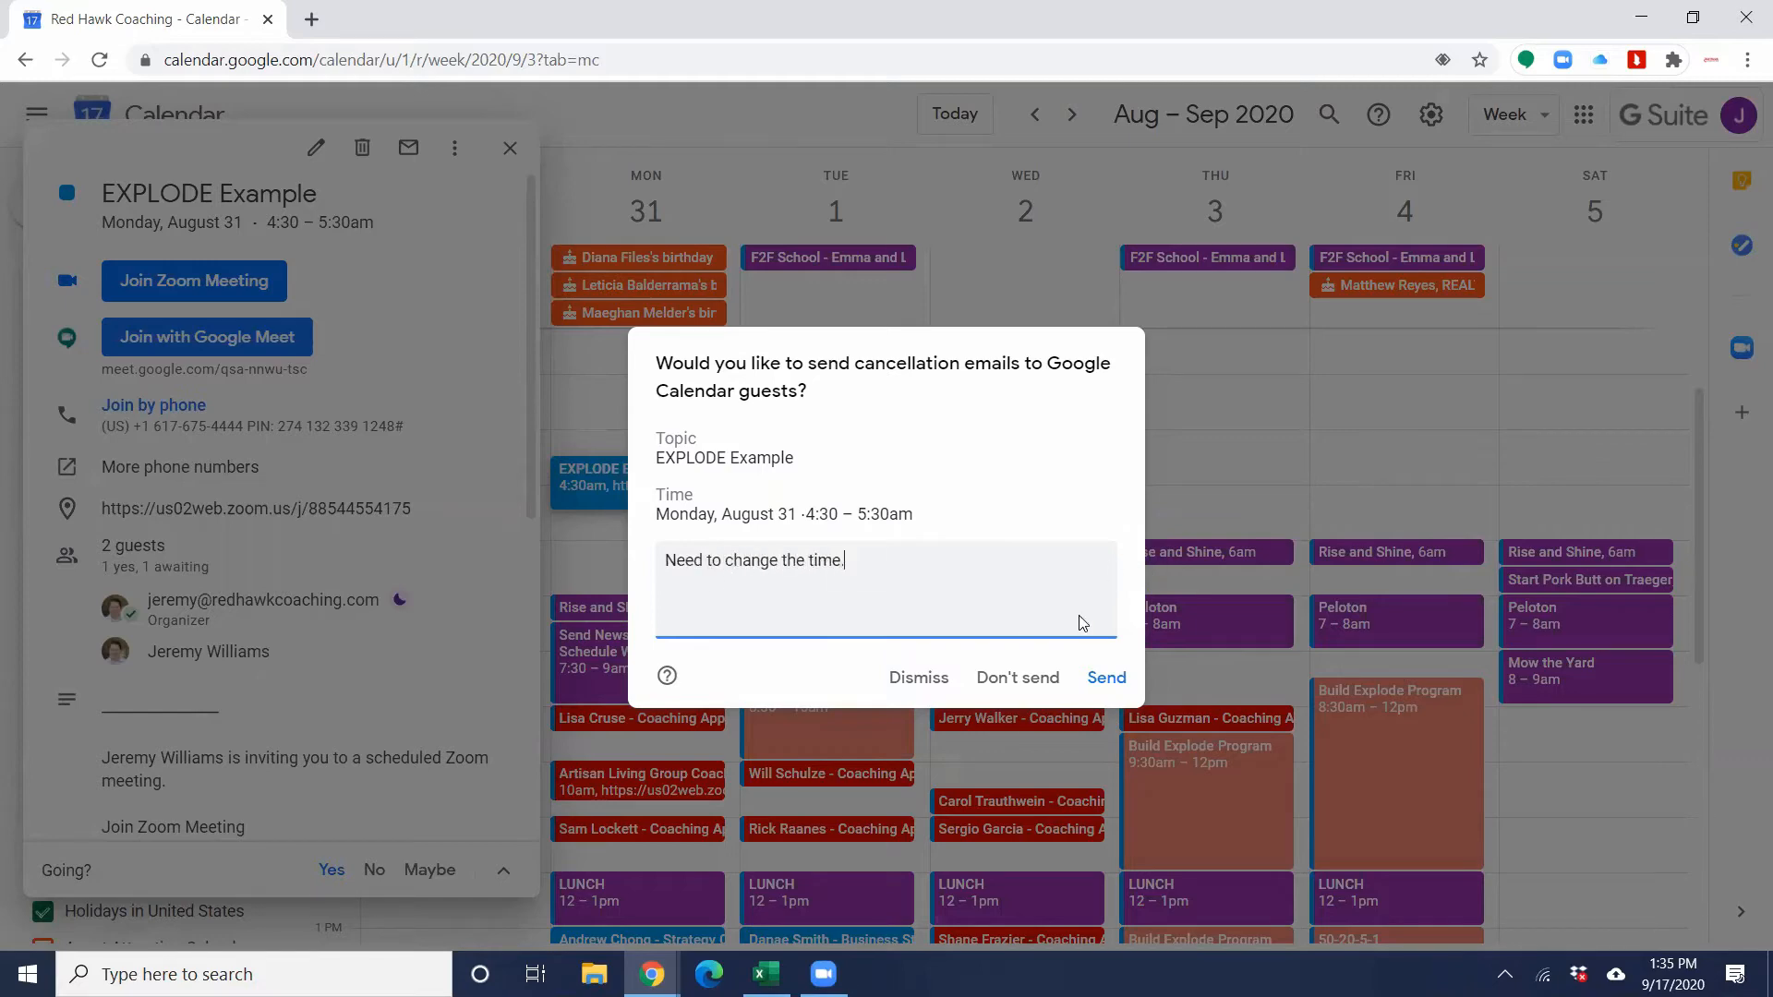
pyautogui.click(1106, 679)
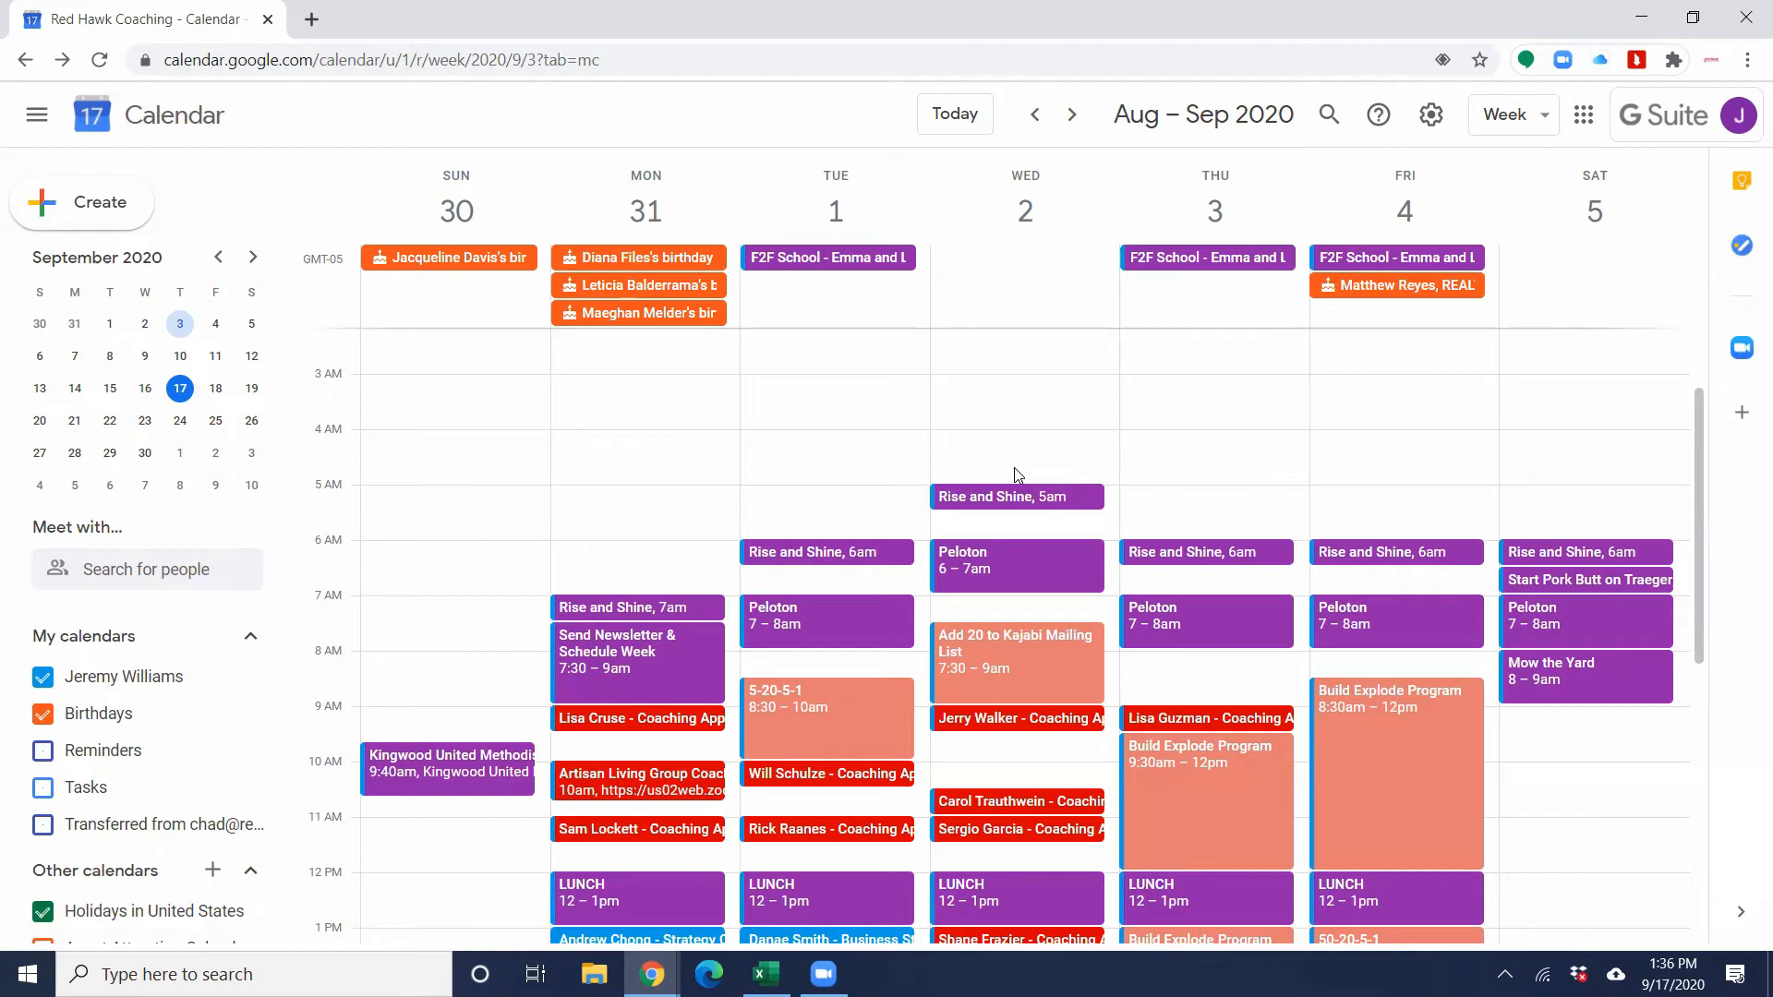
# Step: Look through the week's schedule for August 30 to September 5 from early morning to late evening
pyautogui.scroll(-2, 979, 466)
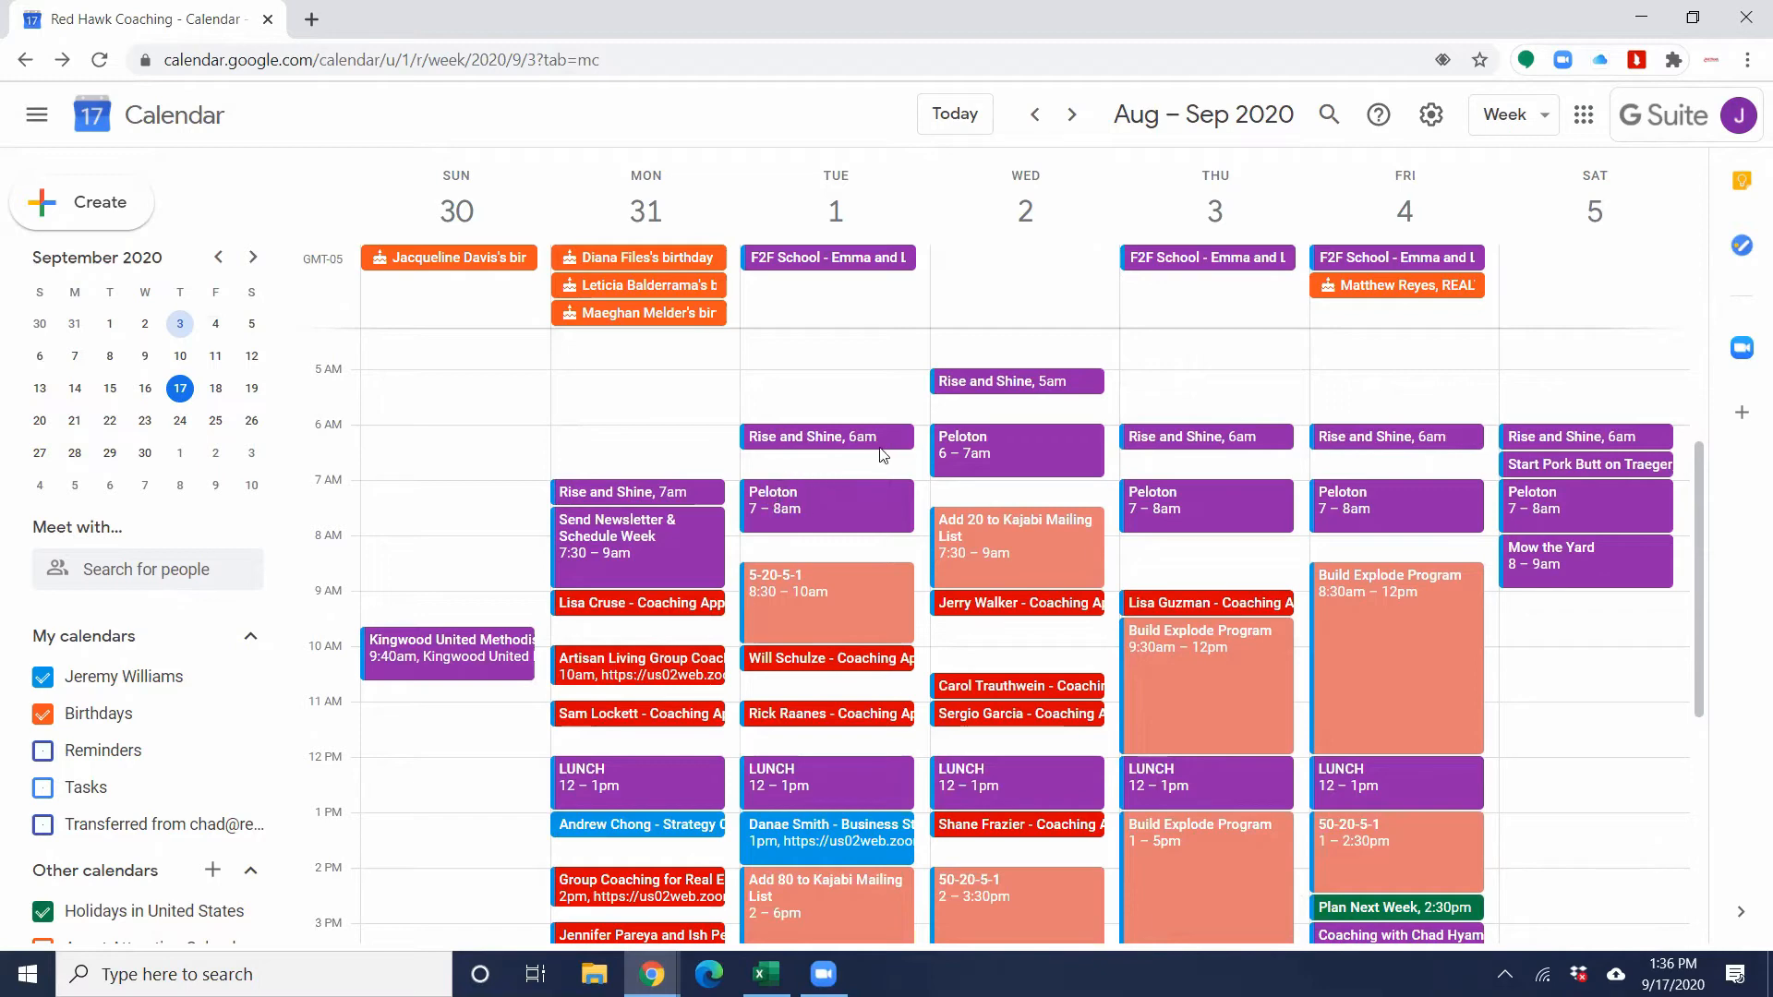
pyautogui.scroll(-5, 786, 565)
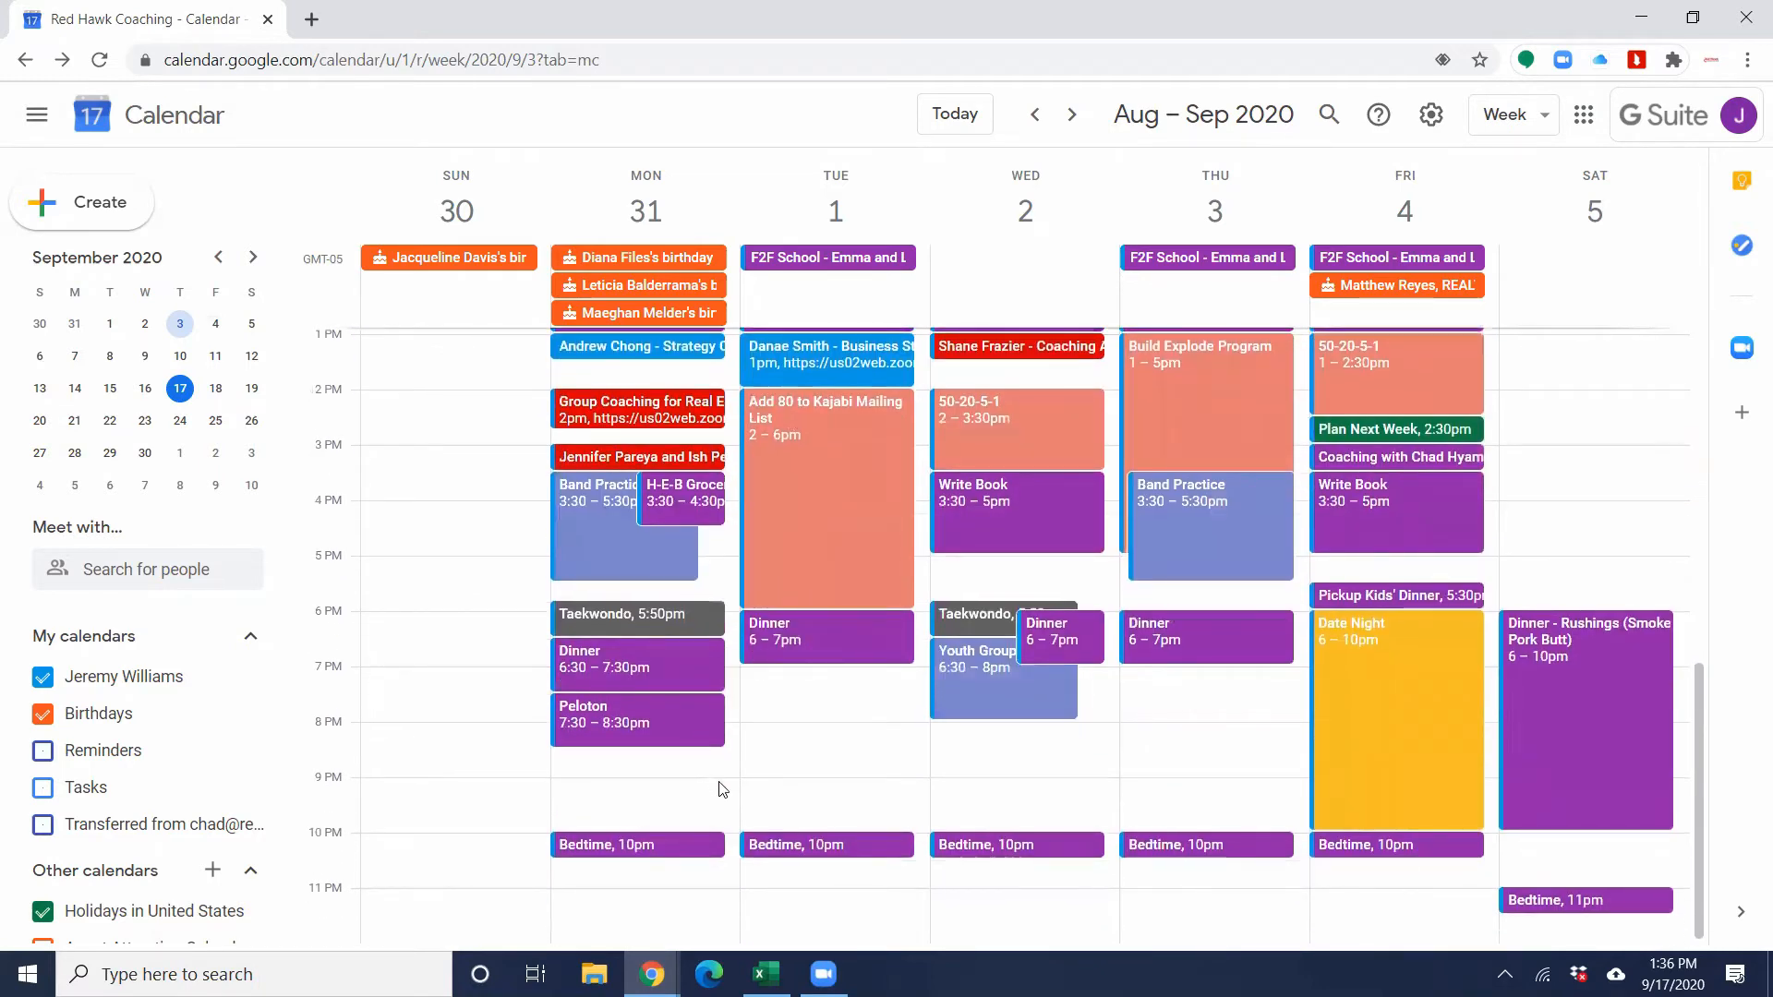
pyautogui.scroll(8, 731, 798)
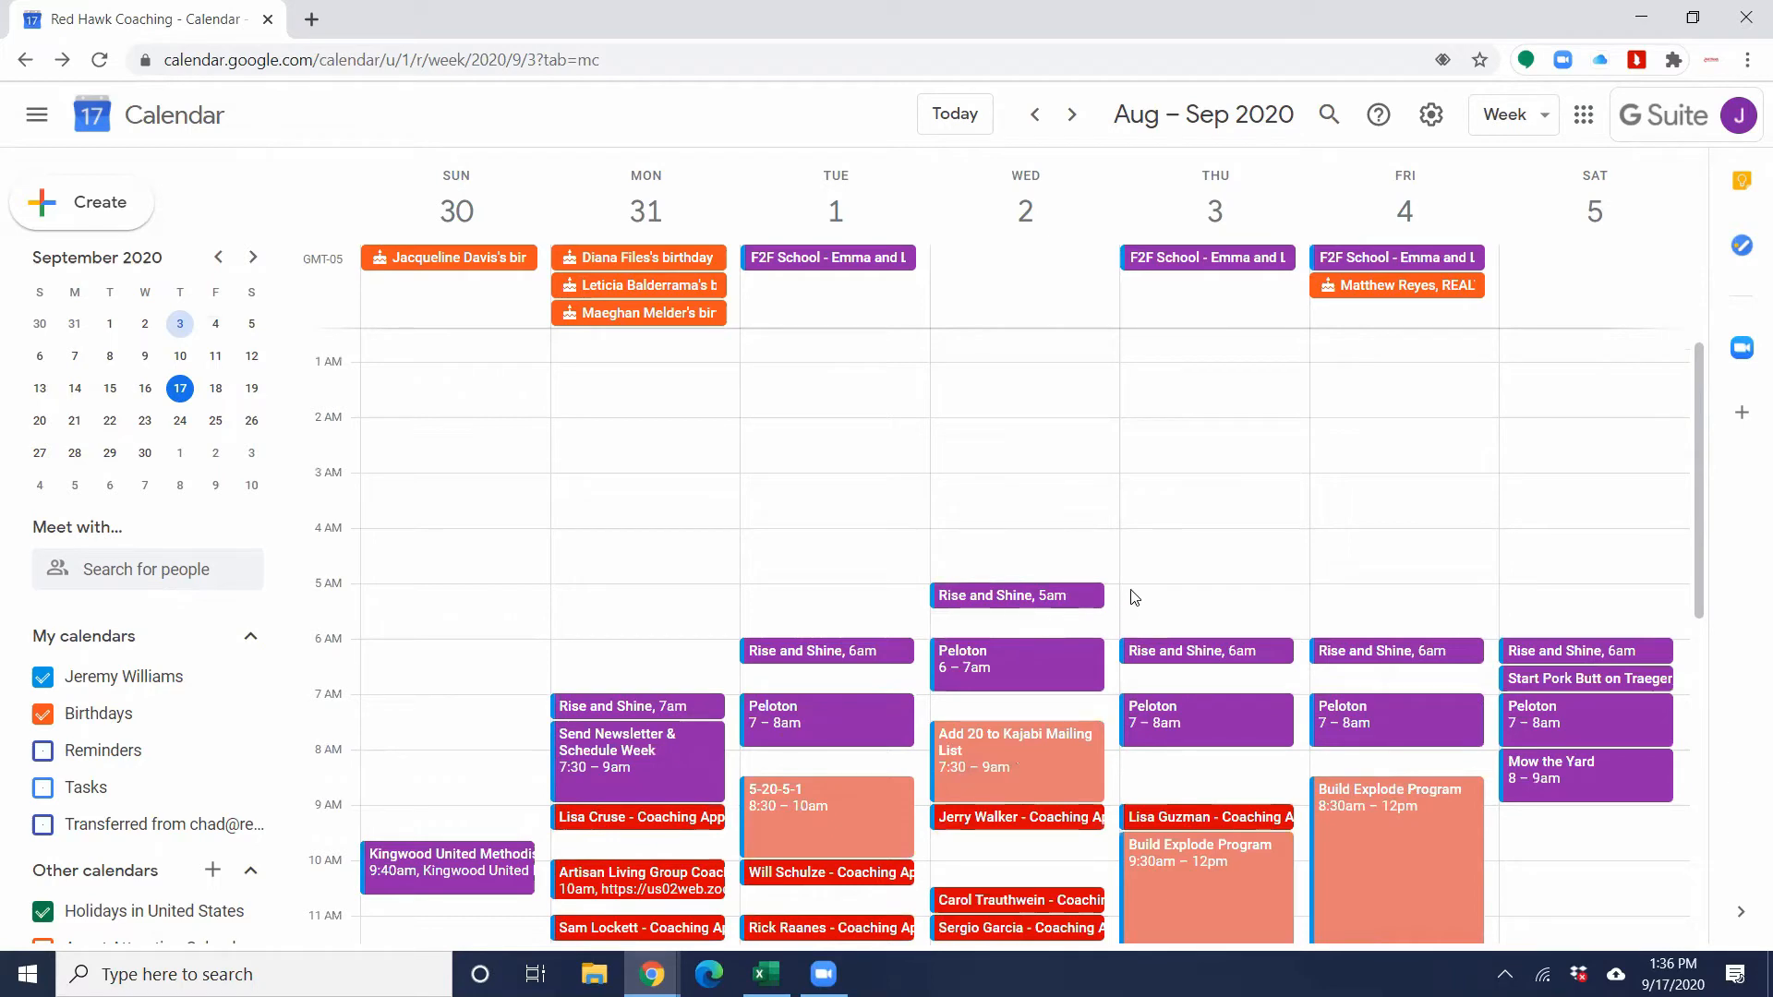
pyautogui.scroll(-2, 1131, 598)
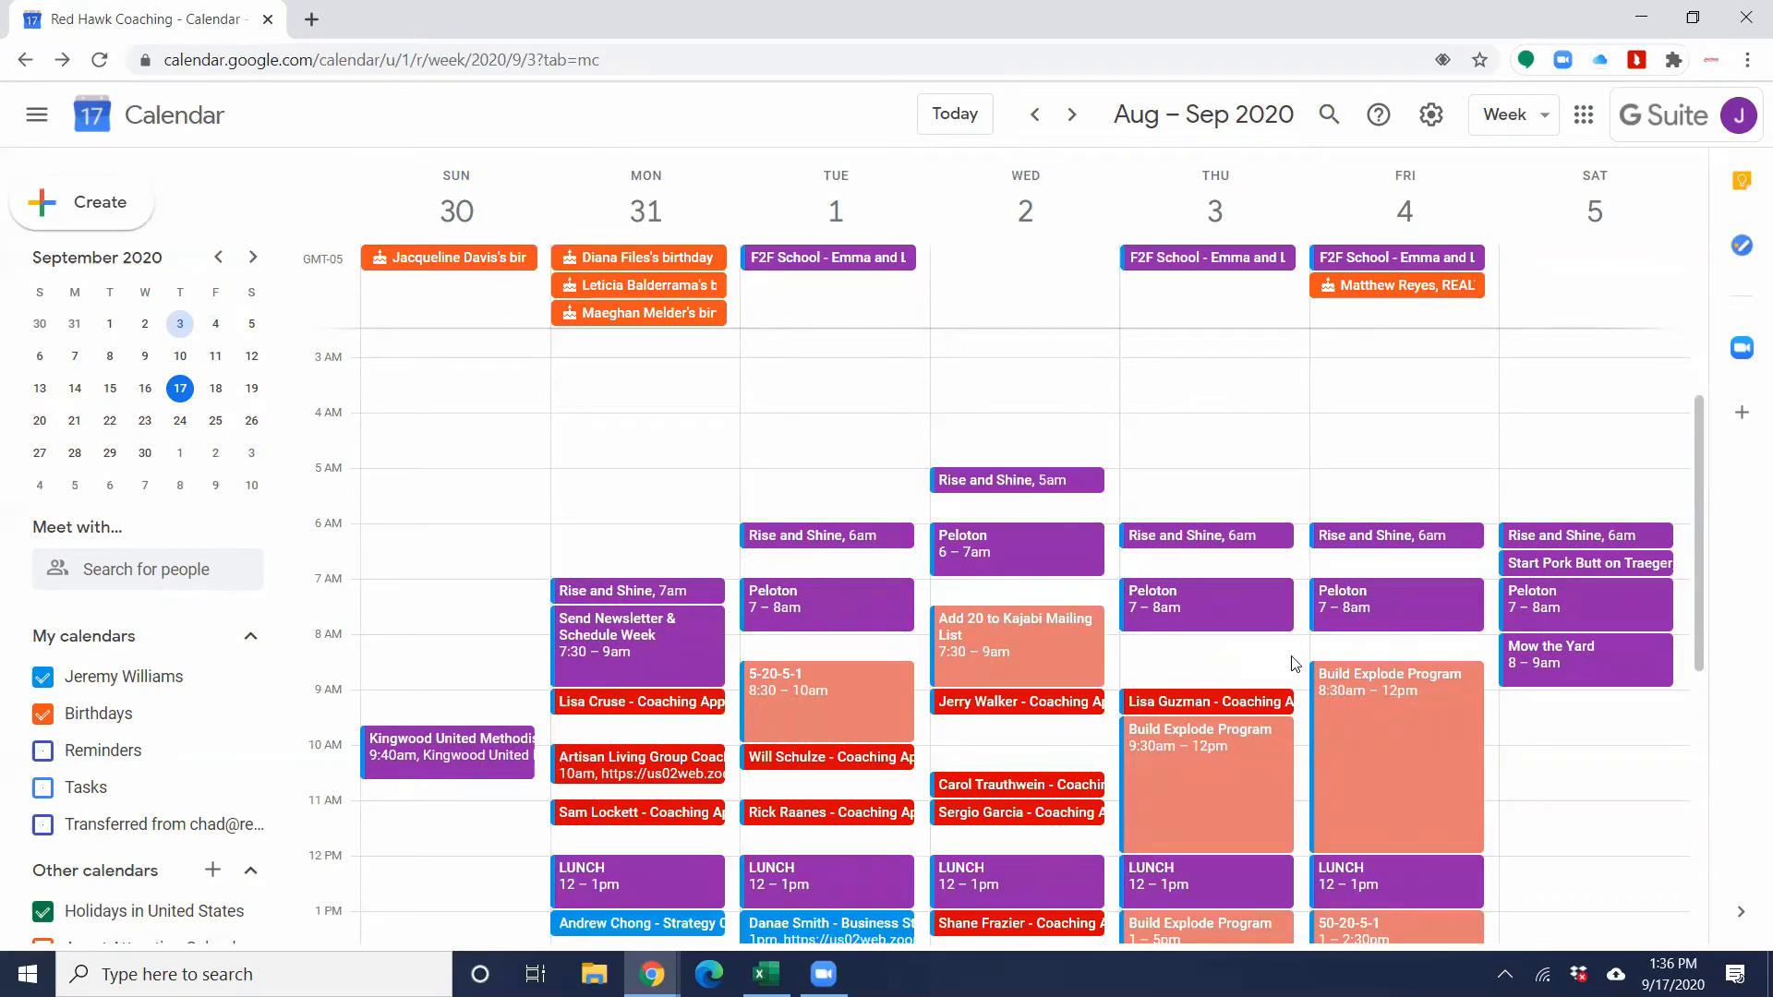
# Step: Examine how coaching appointments, lunch breaks and work blocks such as Build Explode Program are spread over the week's mornings and afternoons
pyautogui.scroll(-5, 1242, 664)
pyautogui.scroll(-3, 1246, 668)
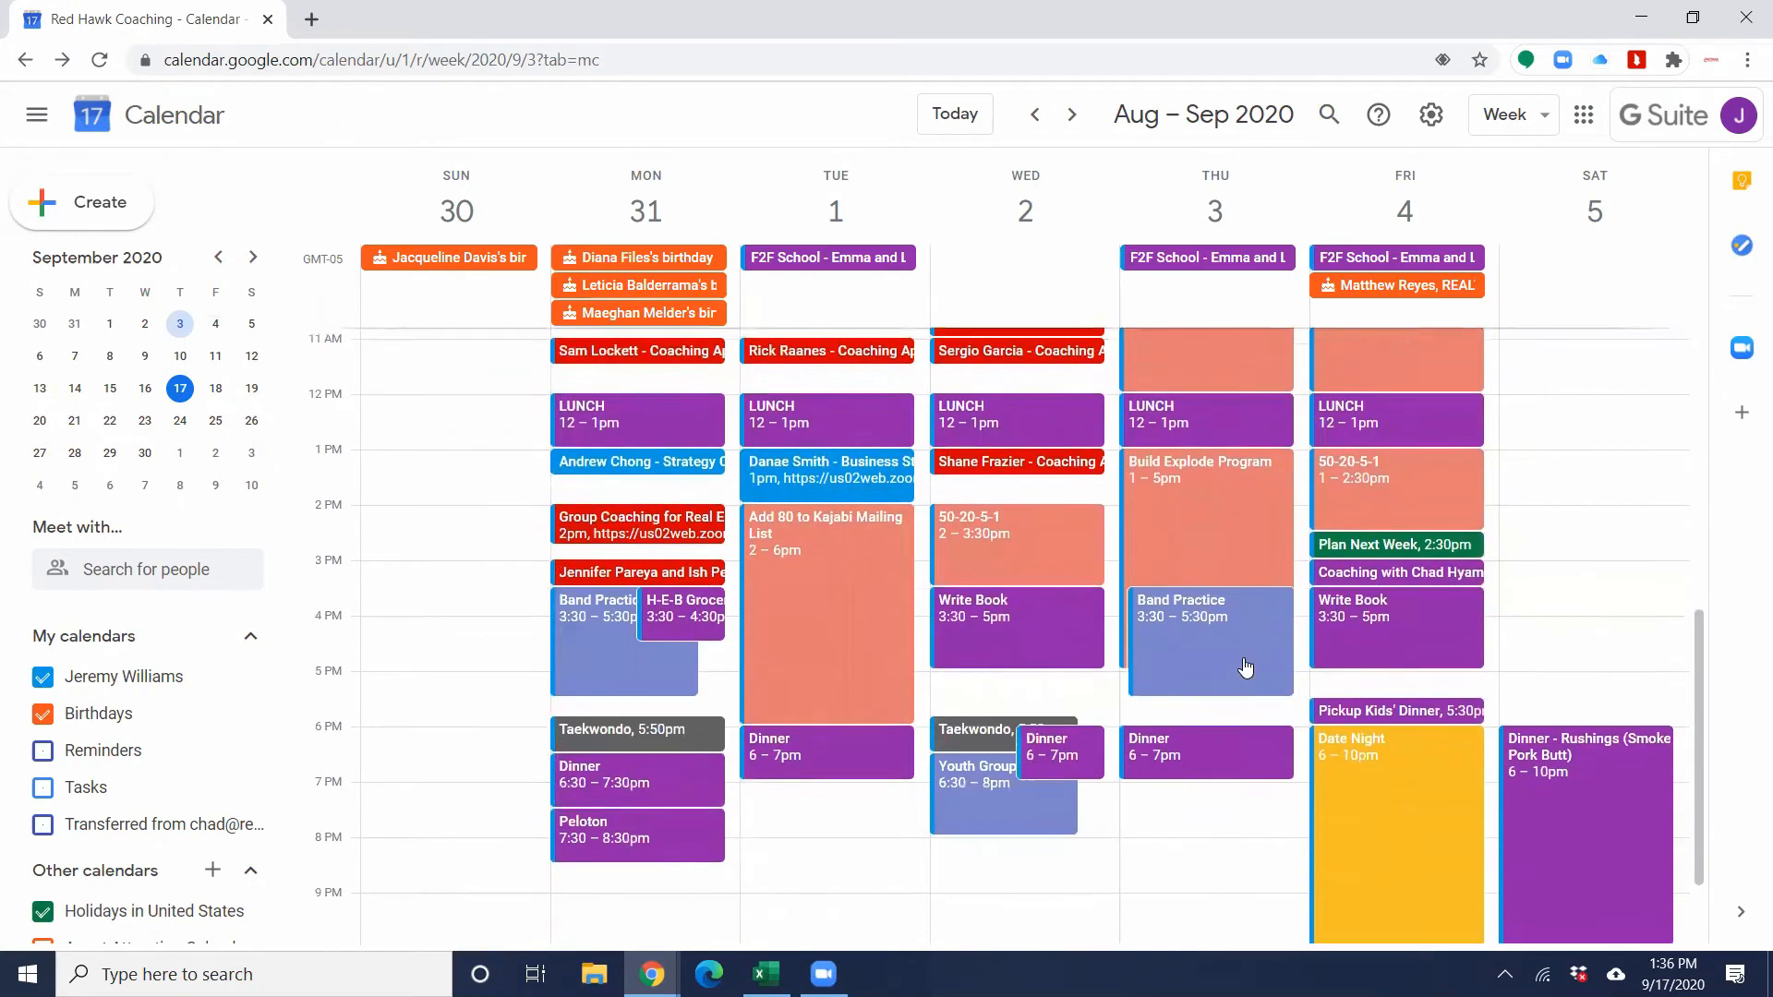
pyautogui.scroll(6, 1173, 660)
pyautogui.scroll(2, 1172, 660)
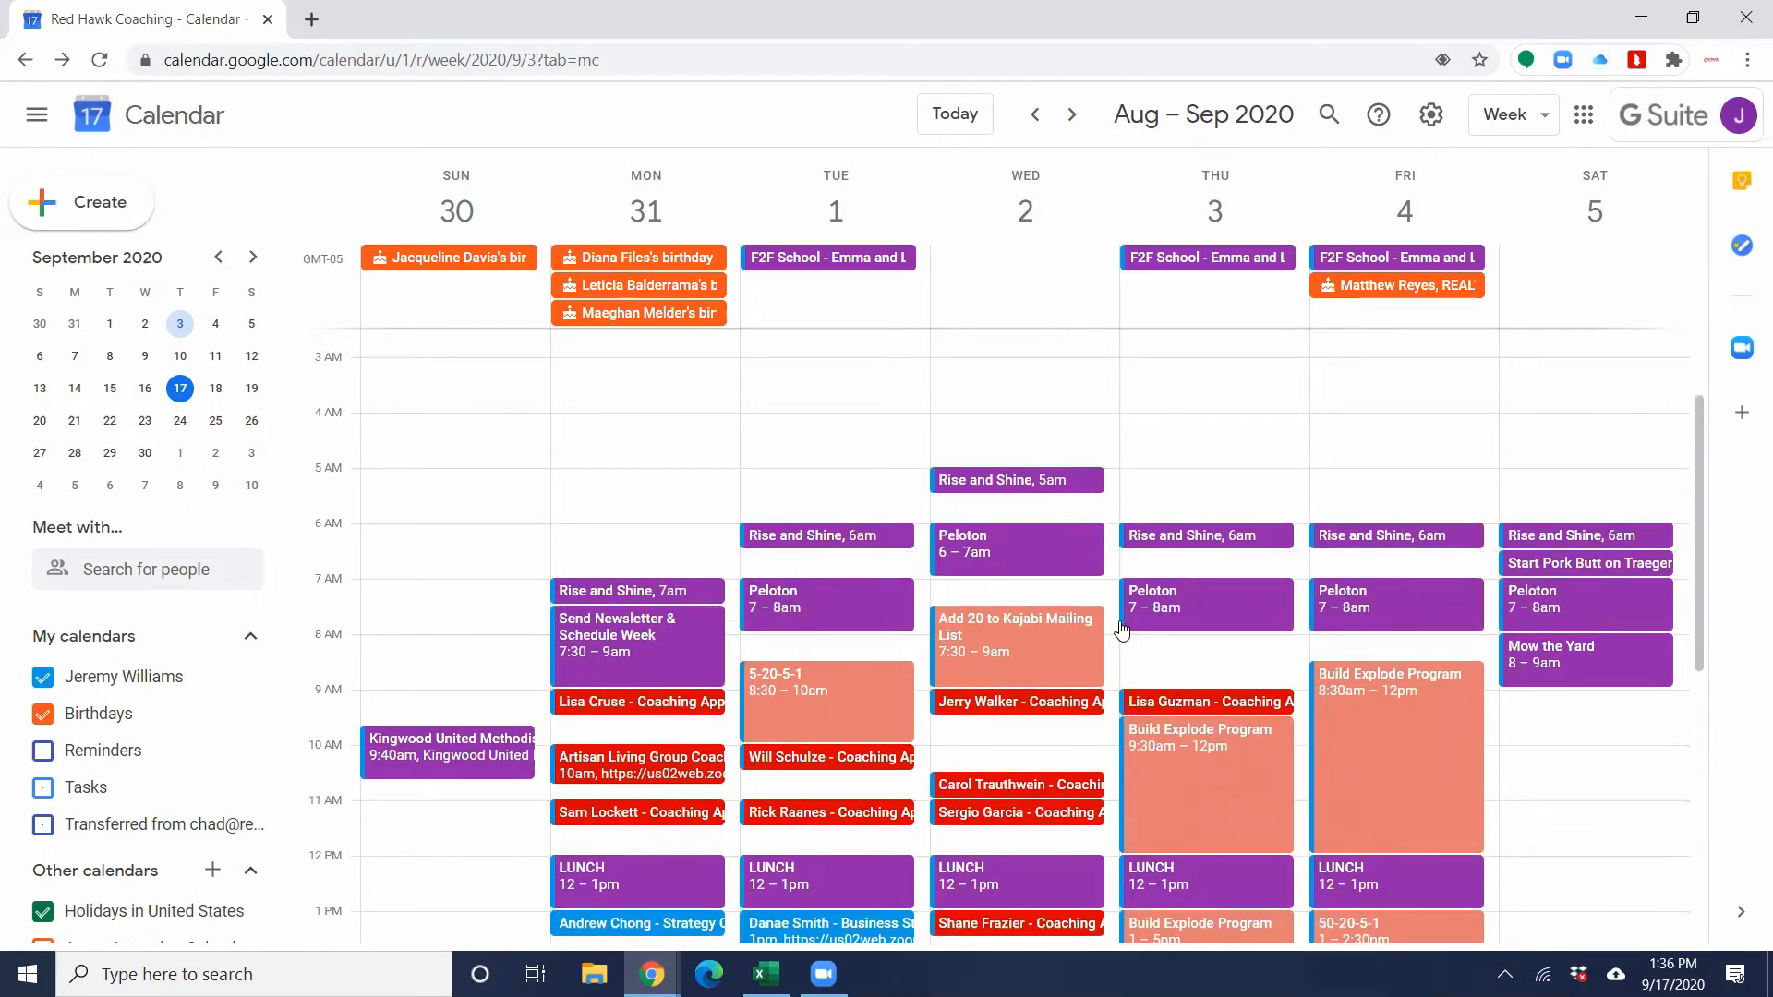
pyautogui.scroll(-4, 1122, 630)
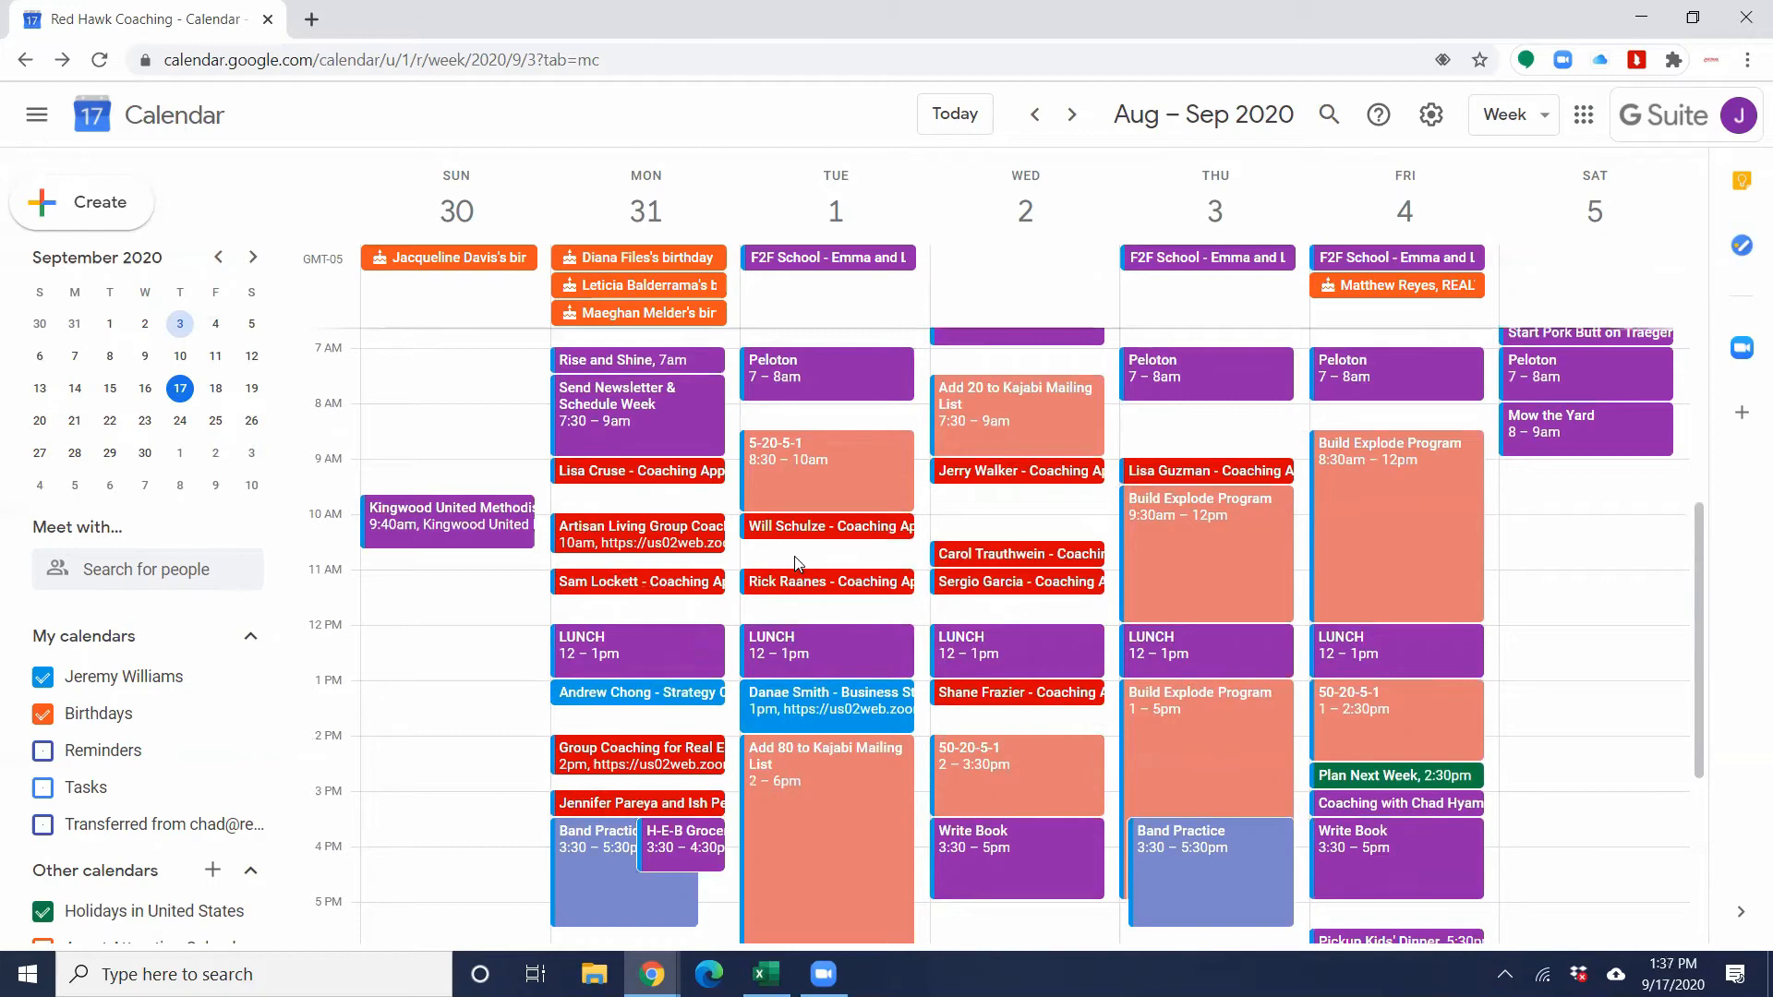
pyautogui.scroll(-2, 796, 563)
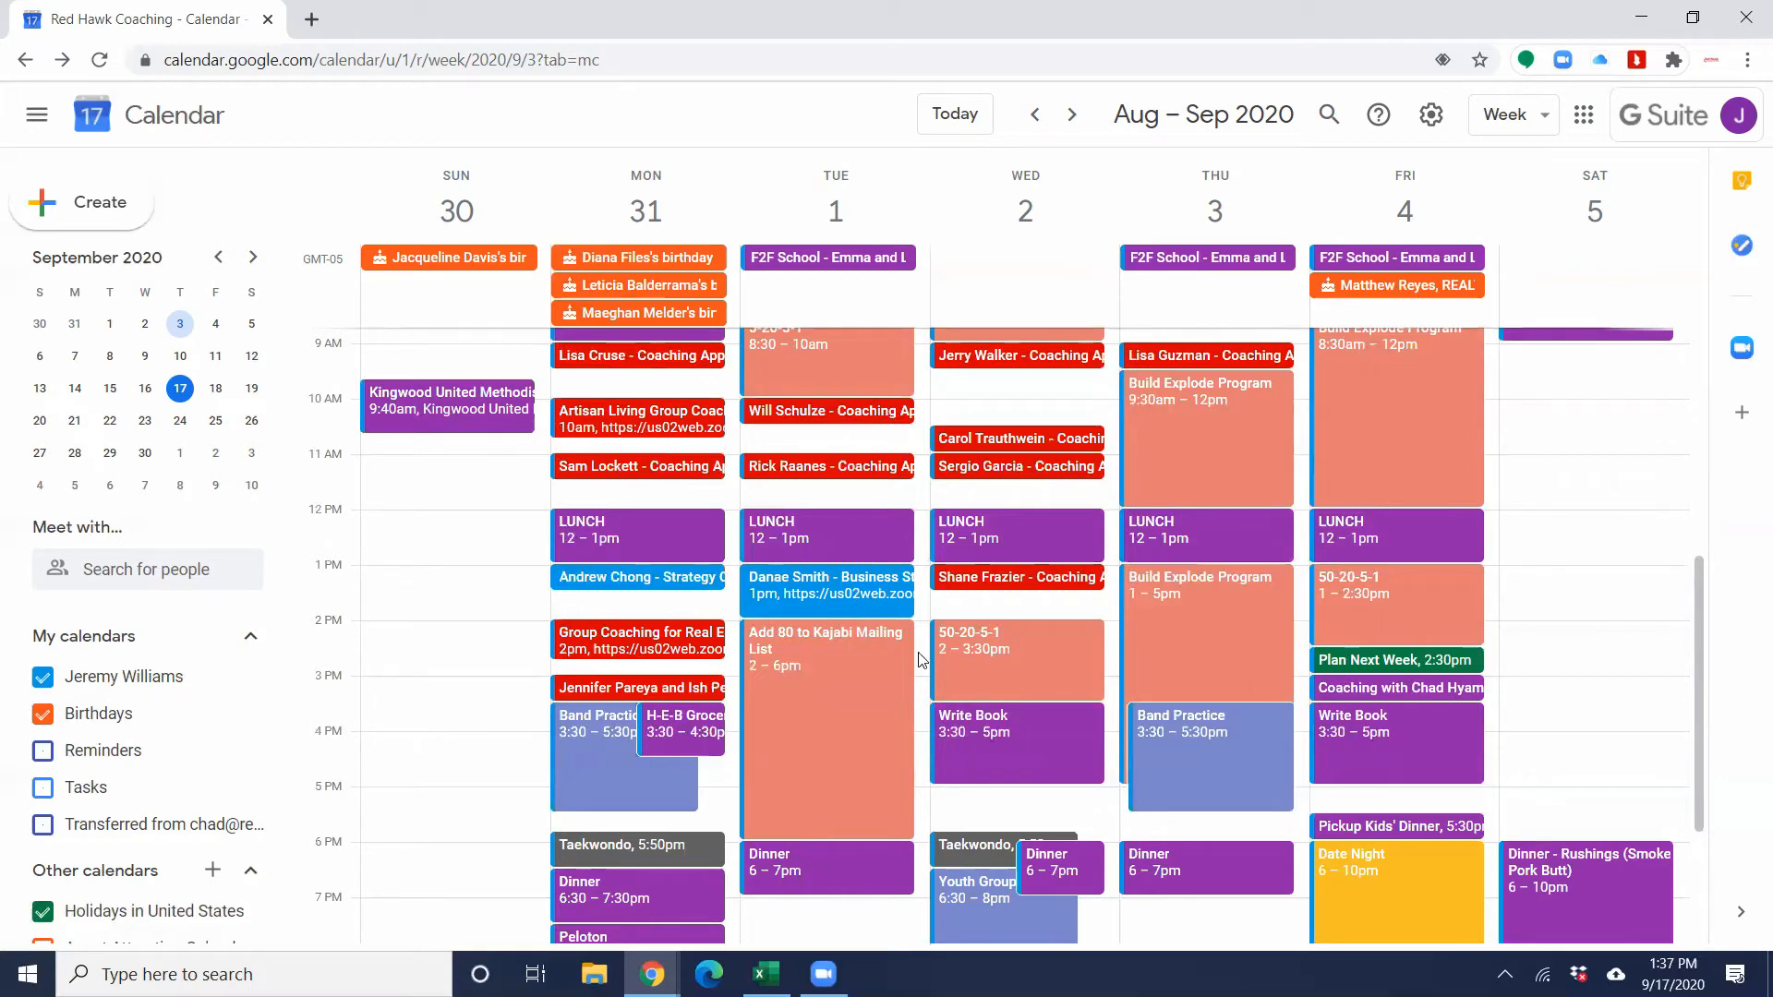
pyautogui.scroll(2, 910, 660)
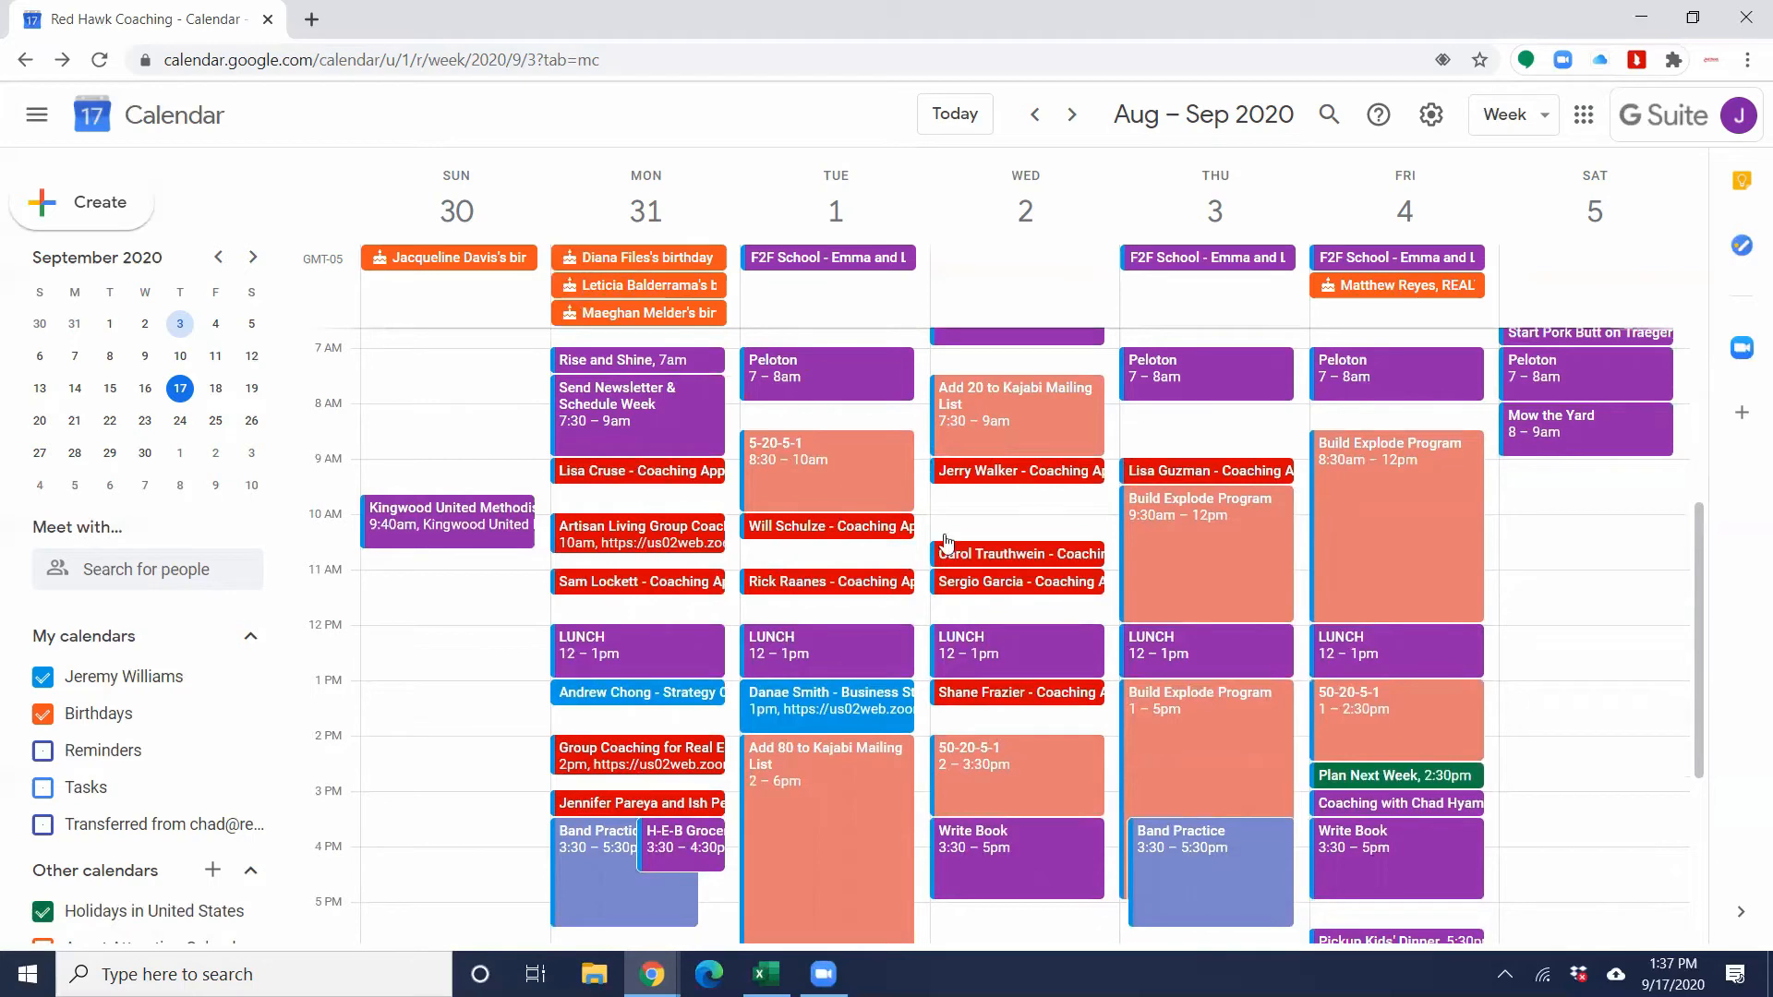
pyautogui.scroll(-1, 960, 609)
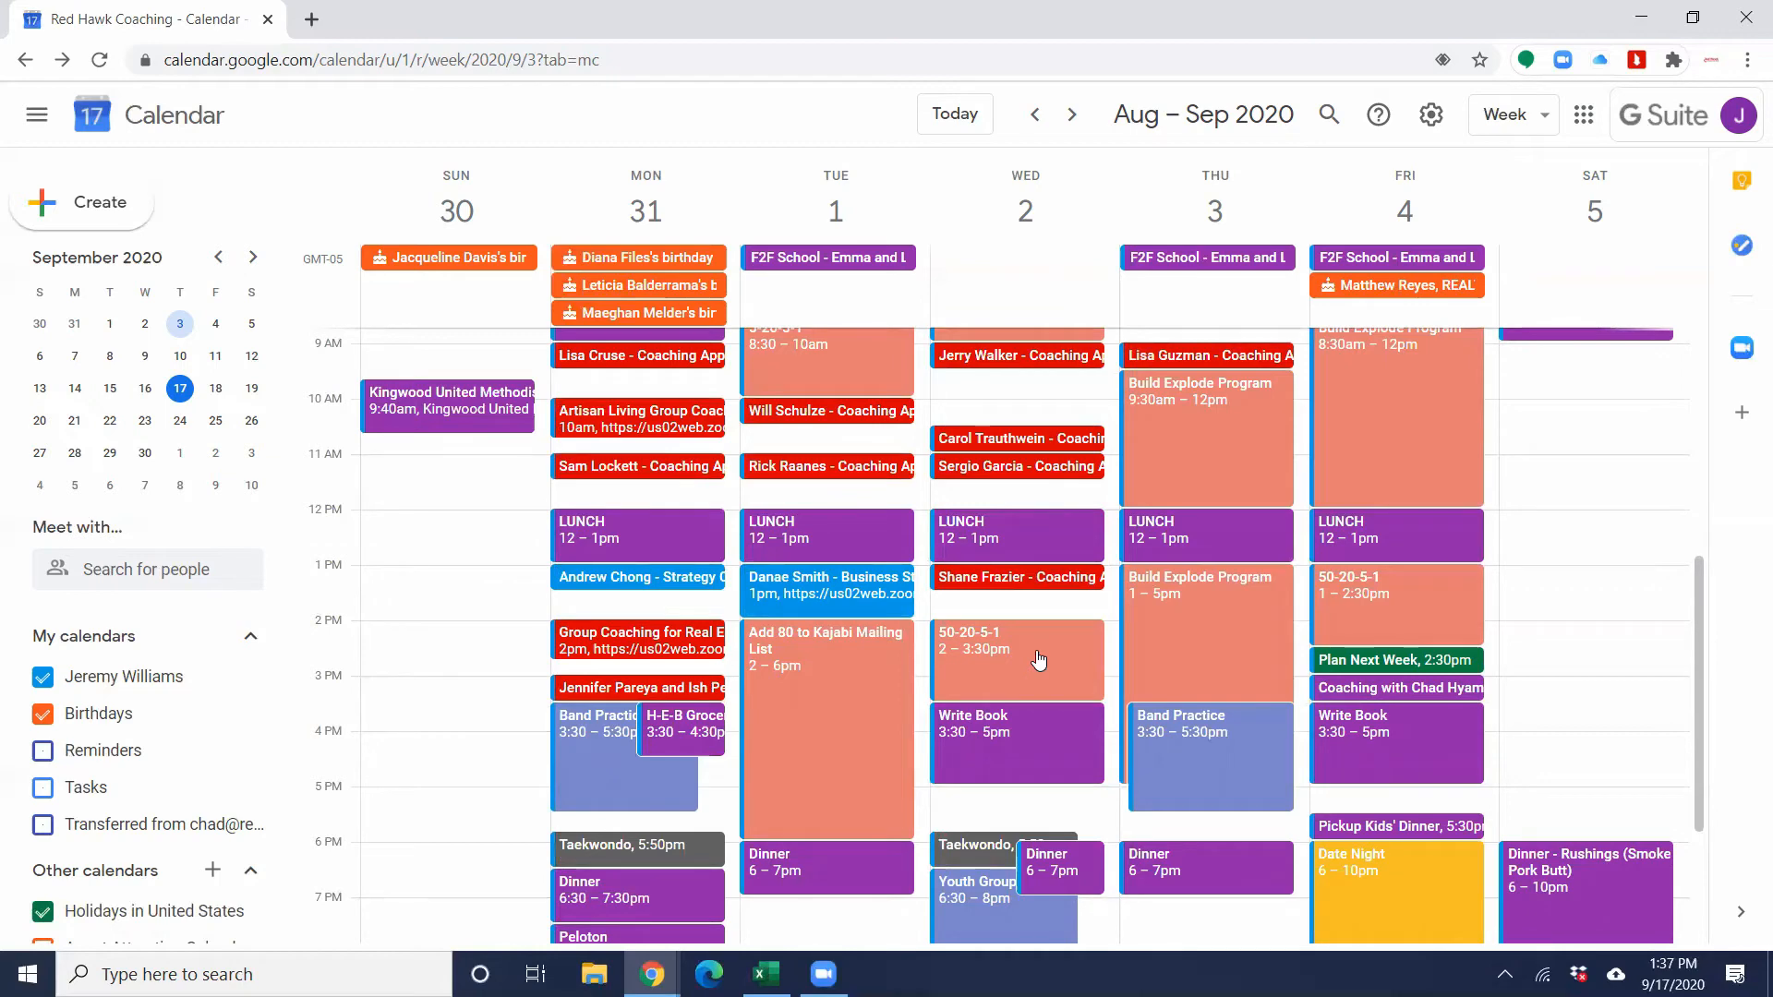
pyautogui.scroll(2, 1215, 547)
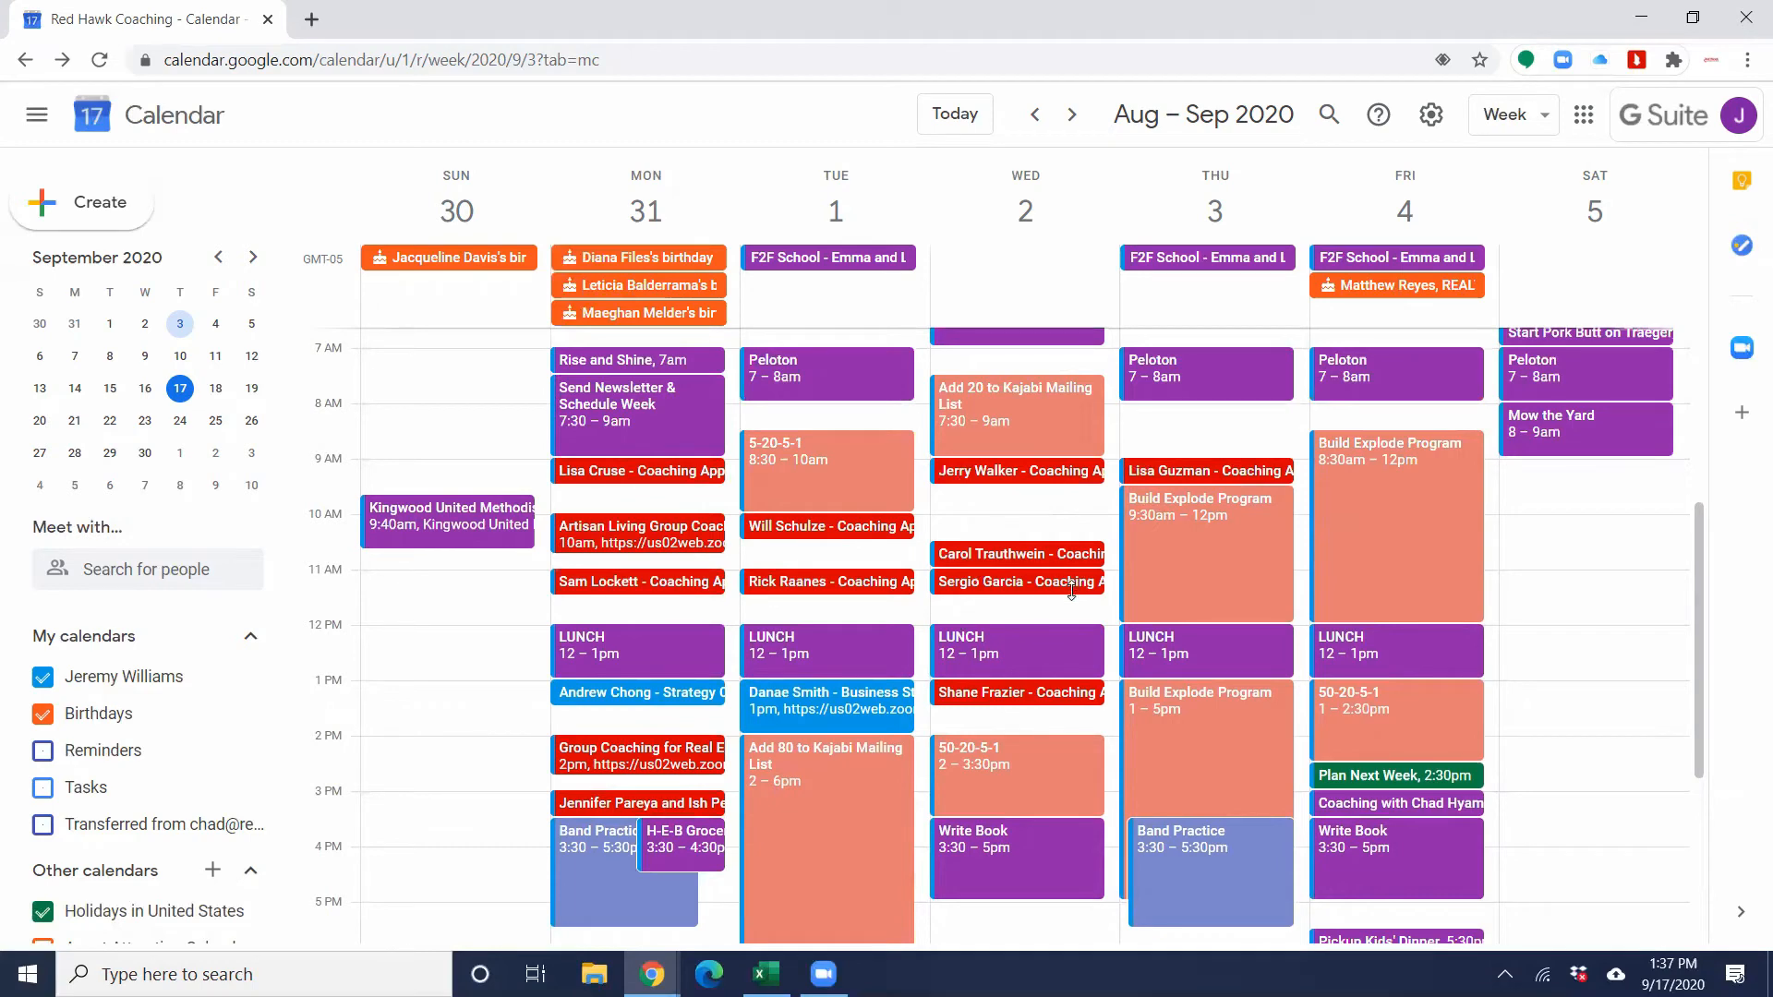
# Step: Review the week's afternoon and evening entries, including Write Book, Plan Next Week, family dinners, Date Night and Bedtime
pyautogui.scroll(-1, 1069, 602)
pyautogui.scroll(-1, 1069, 602)
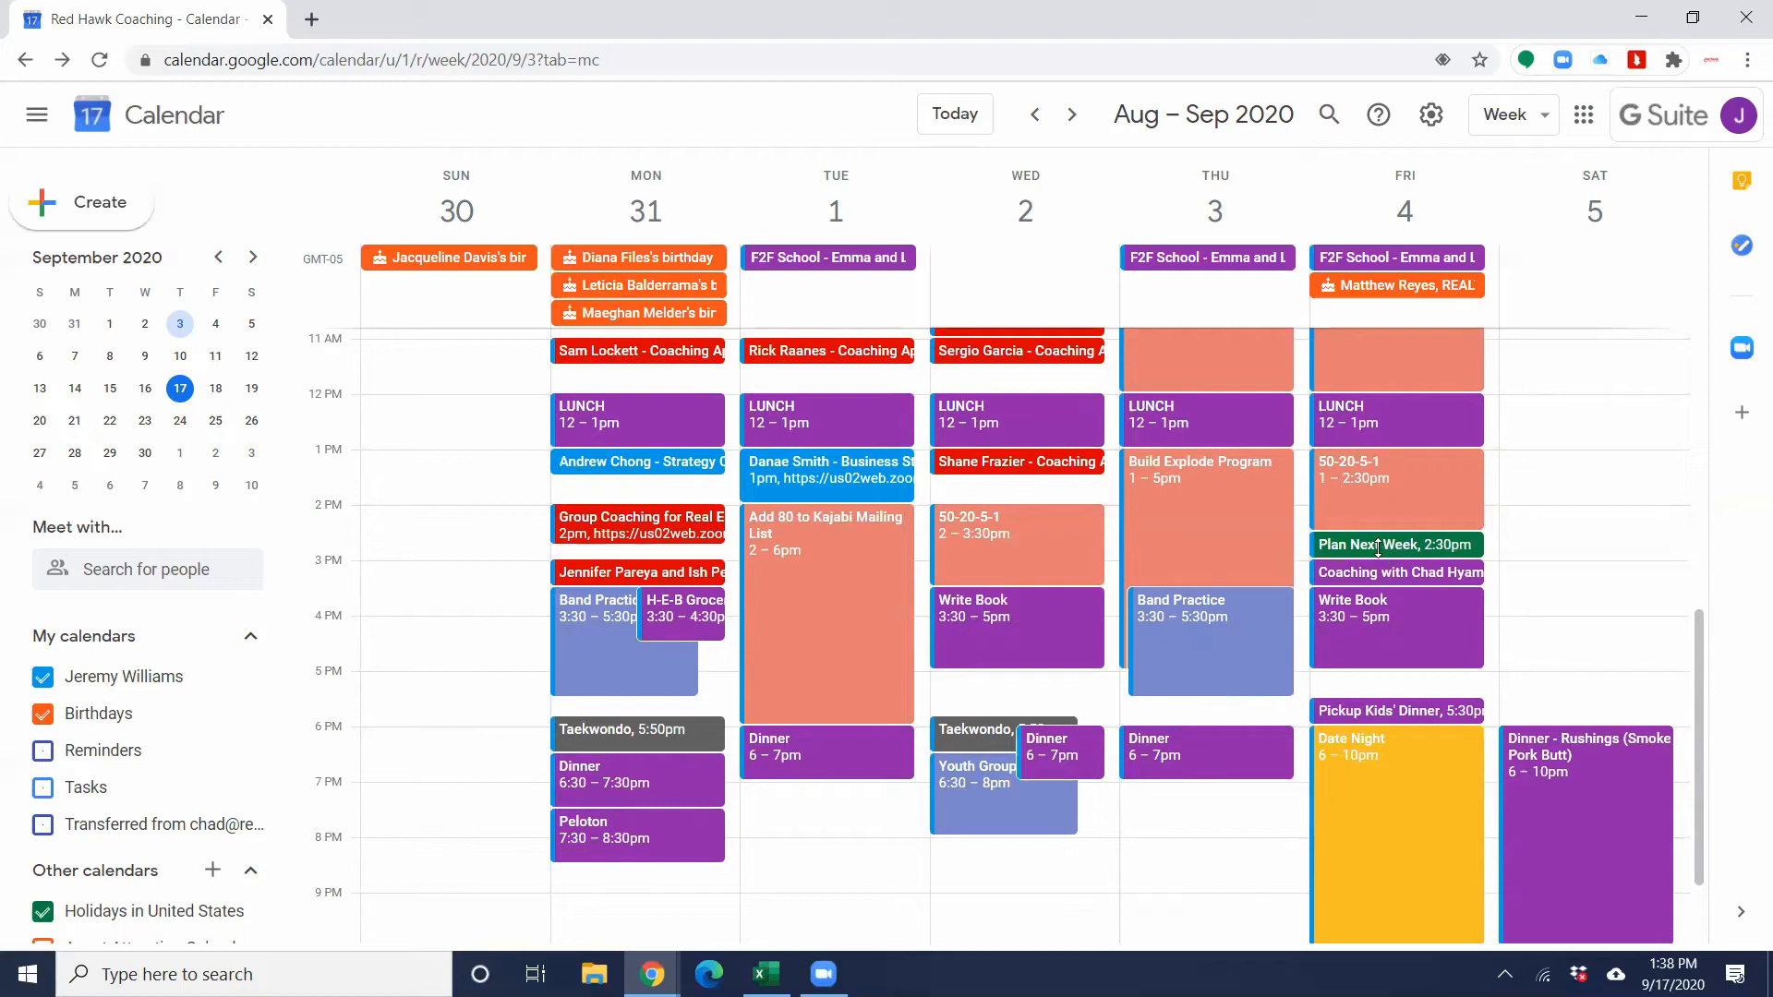
pyautogui.scroll(-3, 1378, 547)
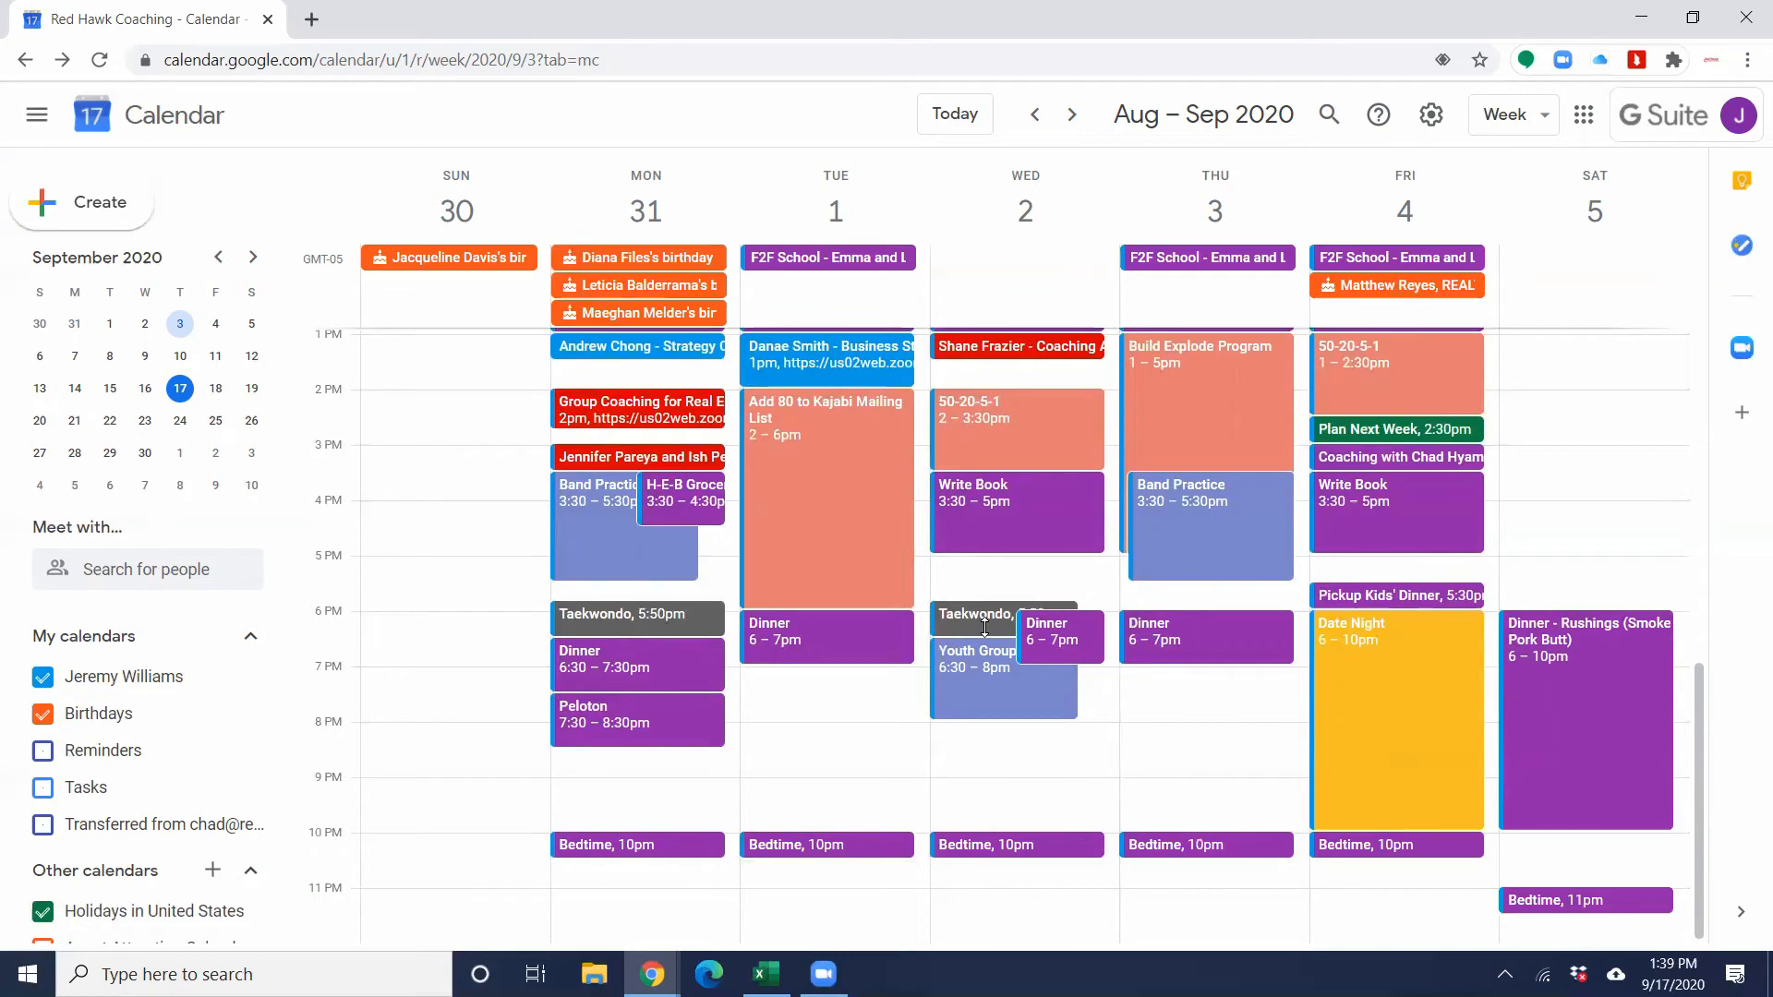
pyautogui.scroll(3, 984, 627)
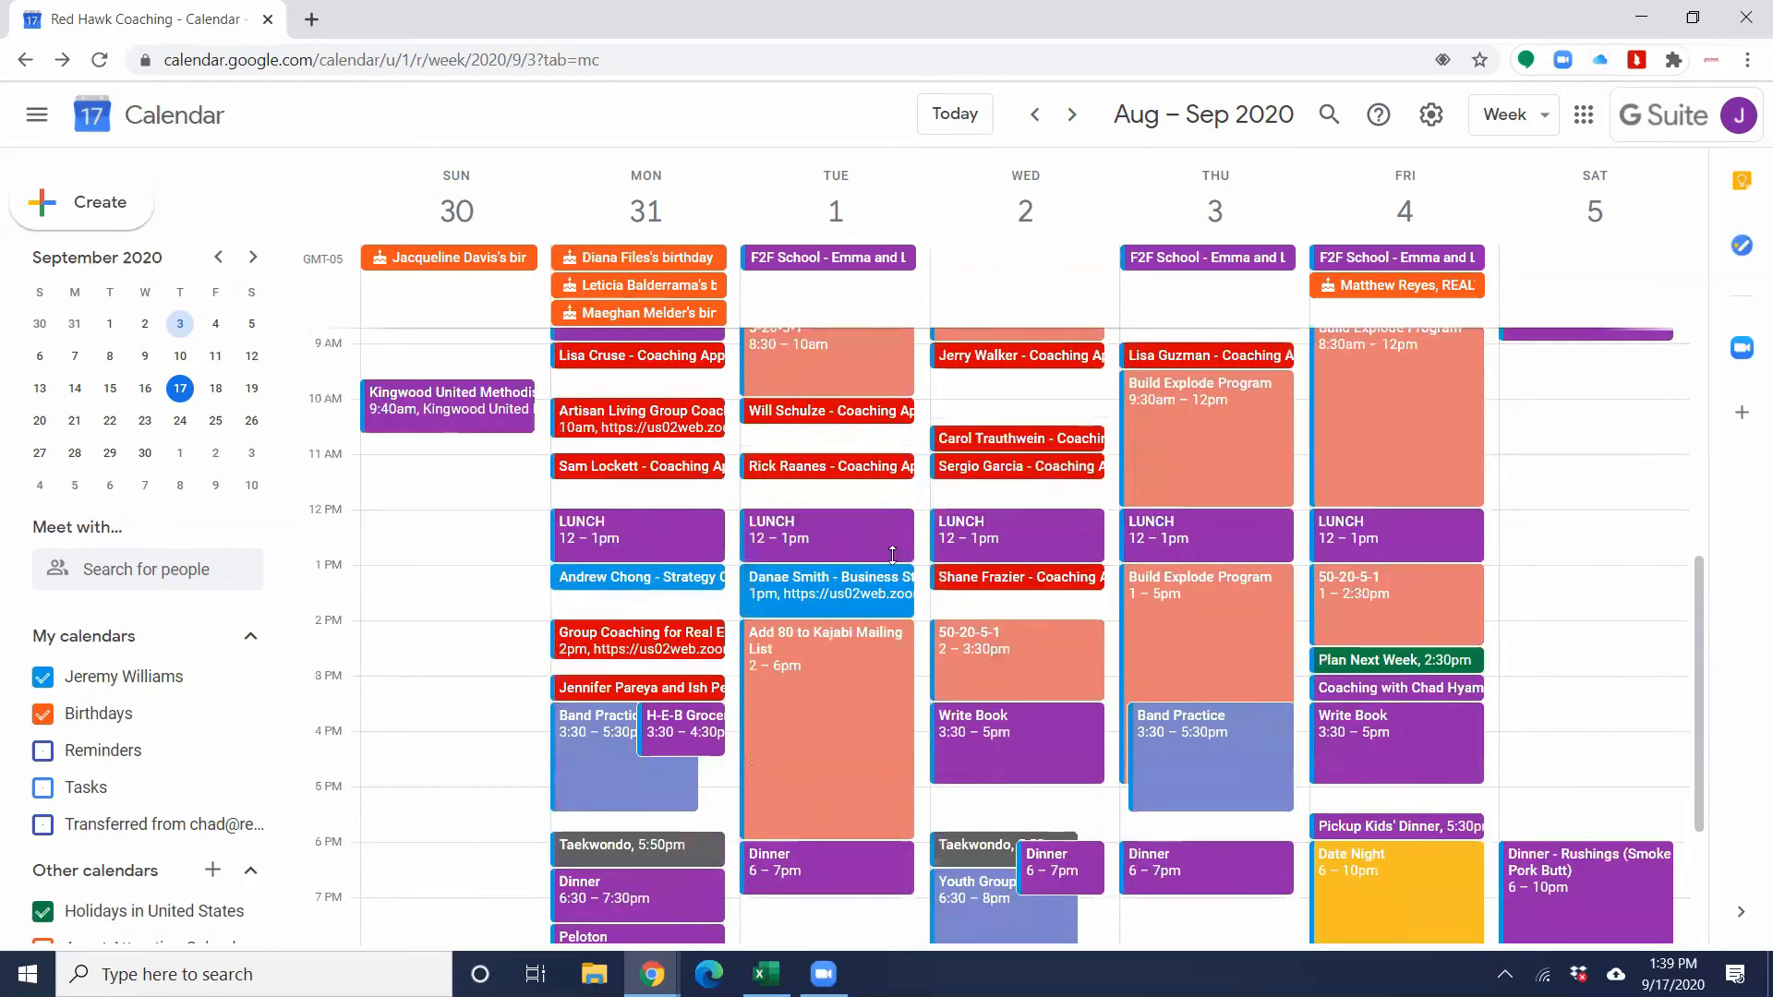
pyautogui.scroll(-2, 900, 573)
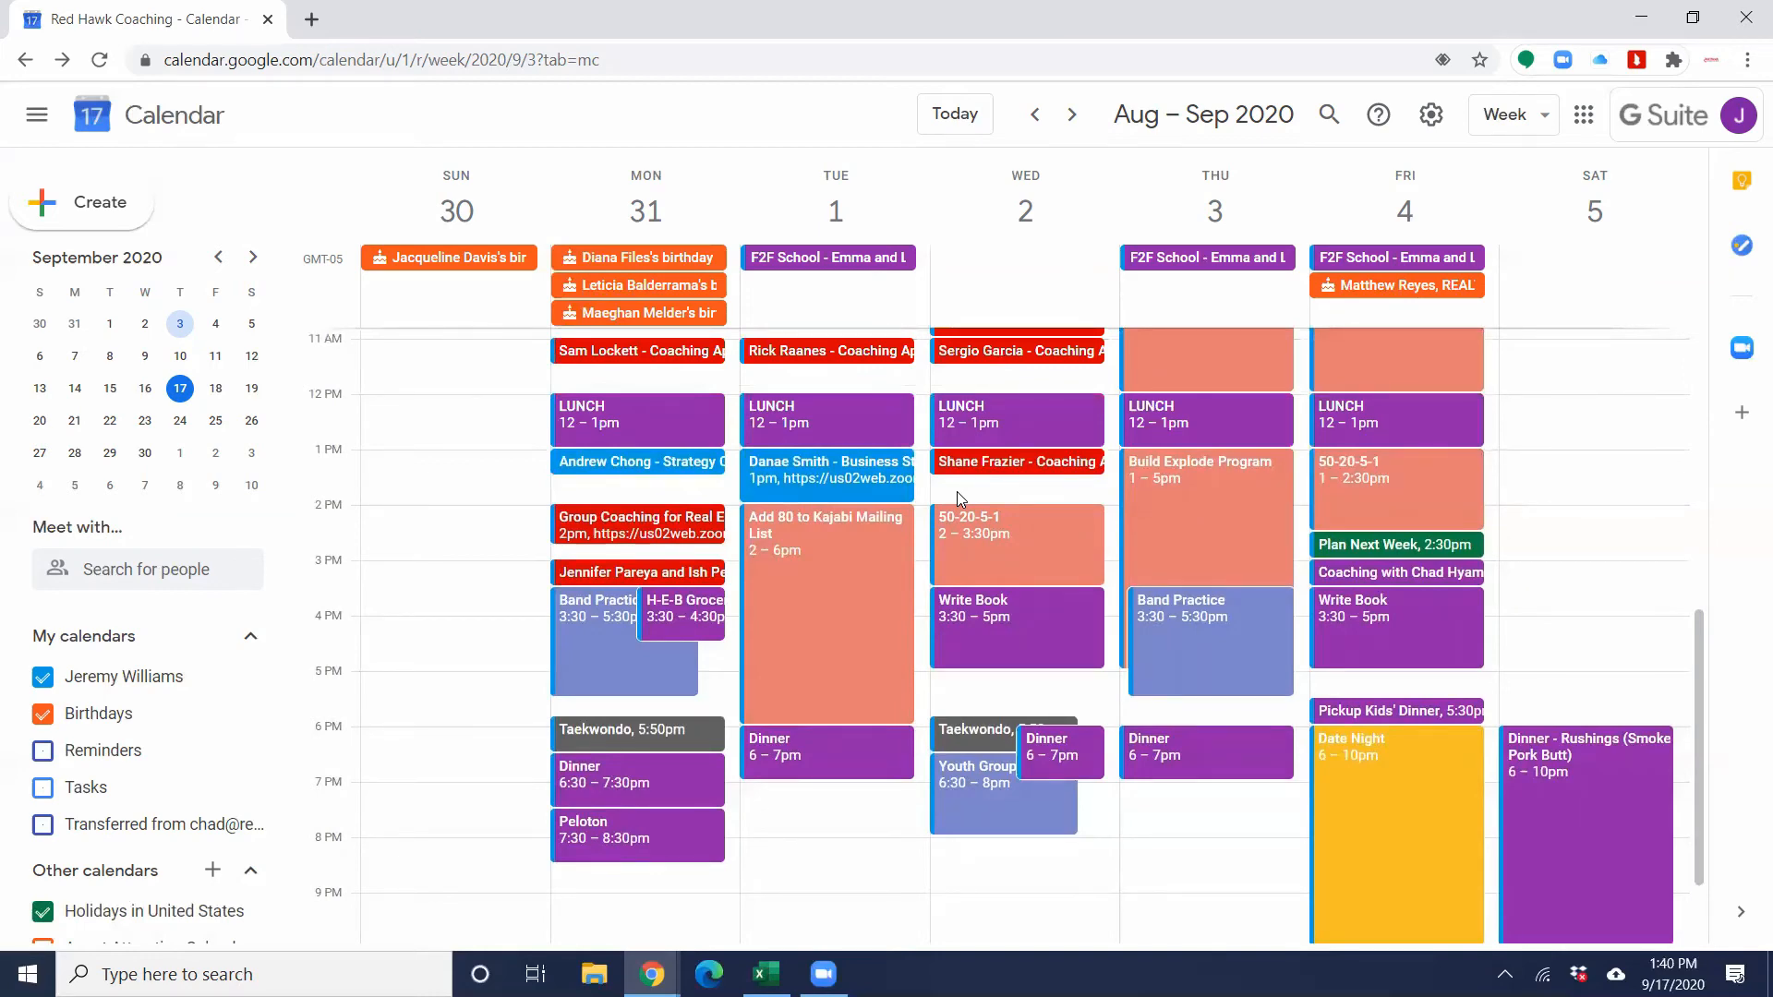
pyautogui.scroll(-1, 956, 497)
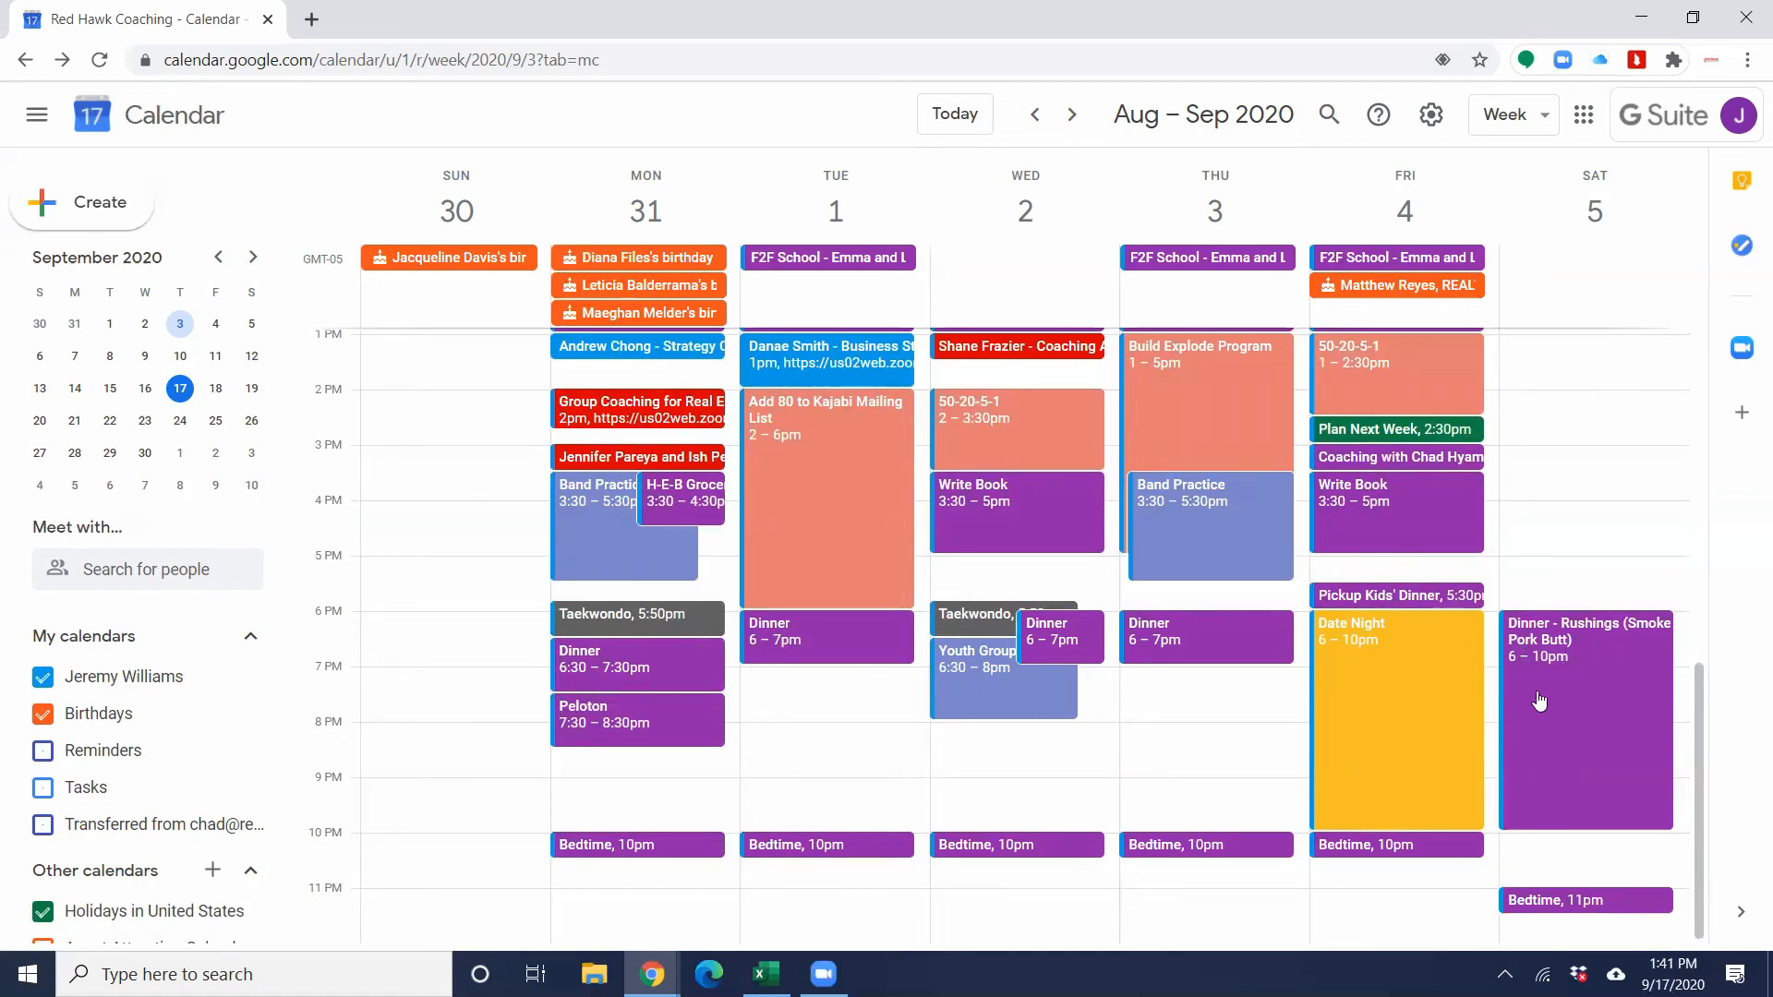
pyautogui.scroll(8, 1528, 706)
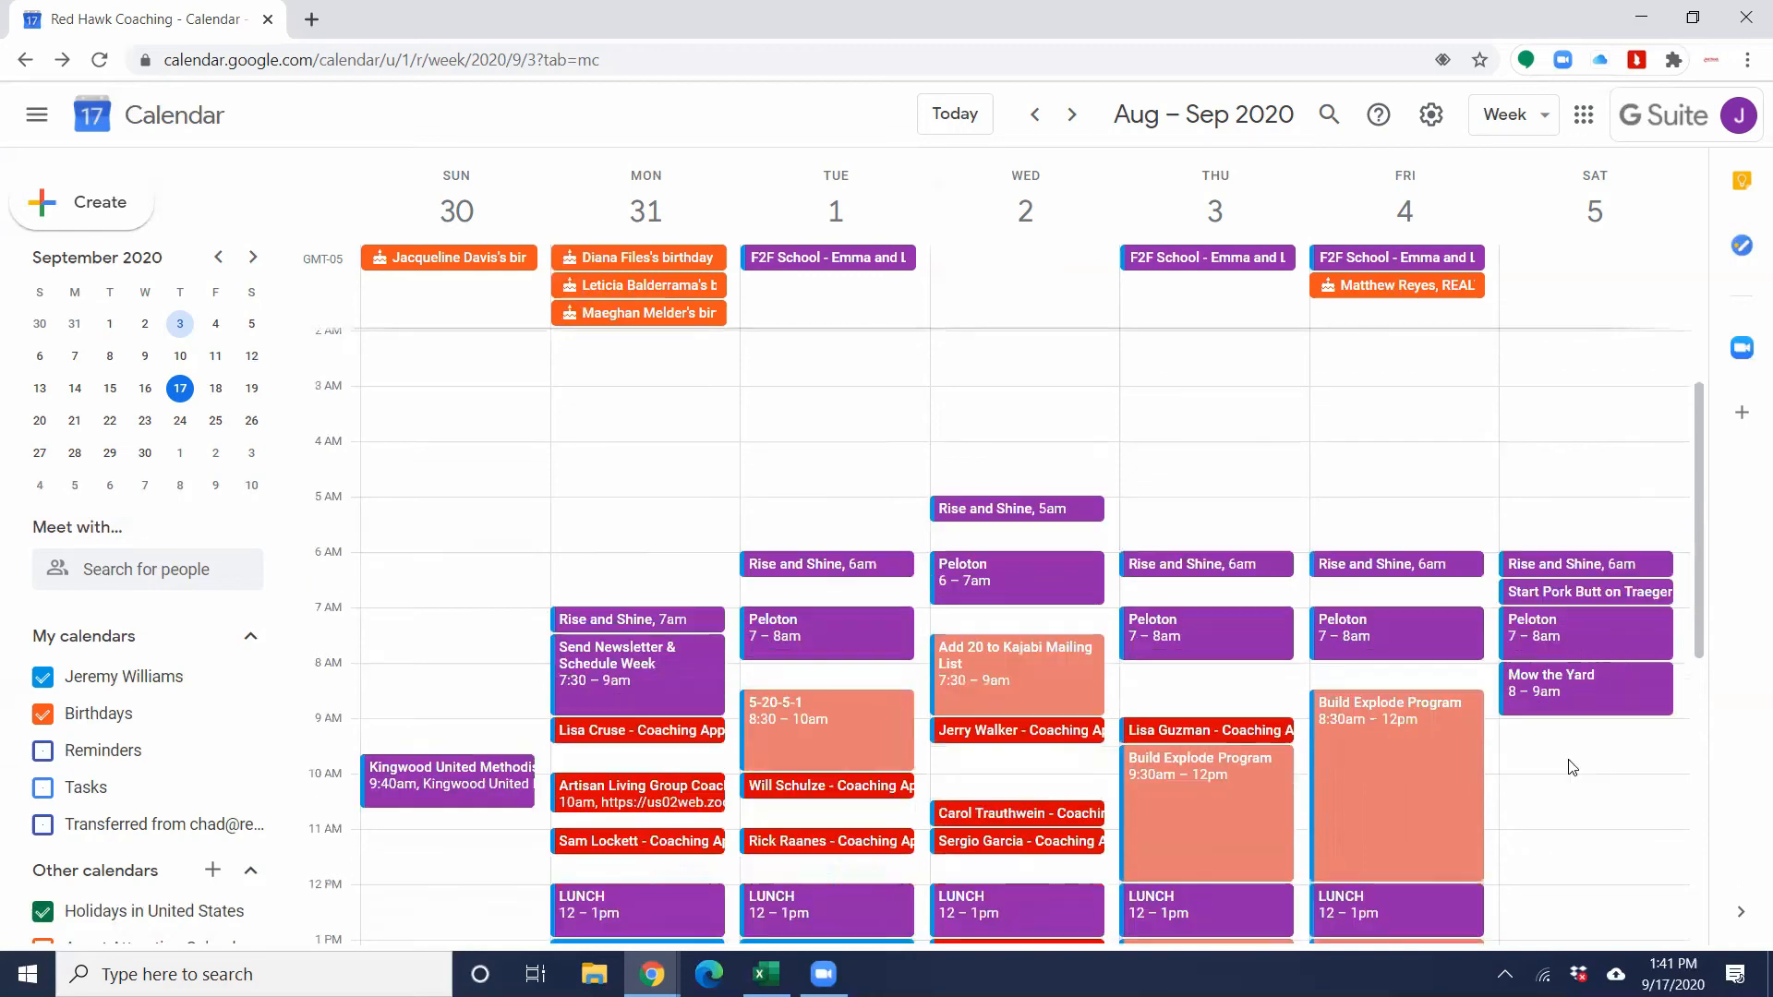
pyautogui.scroll(-6, 1623, 738)
pyautogui.scroll(-1, 1496, 748)
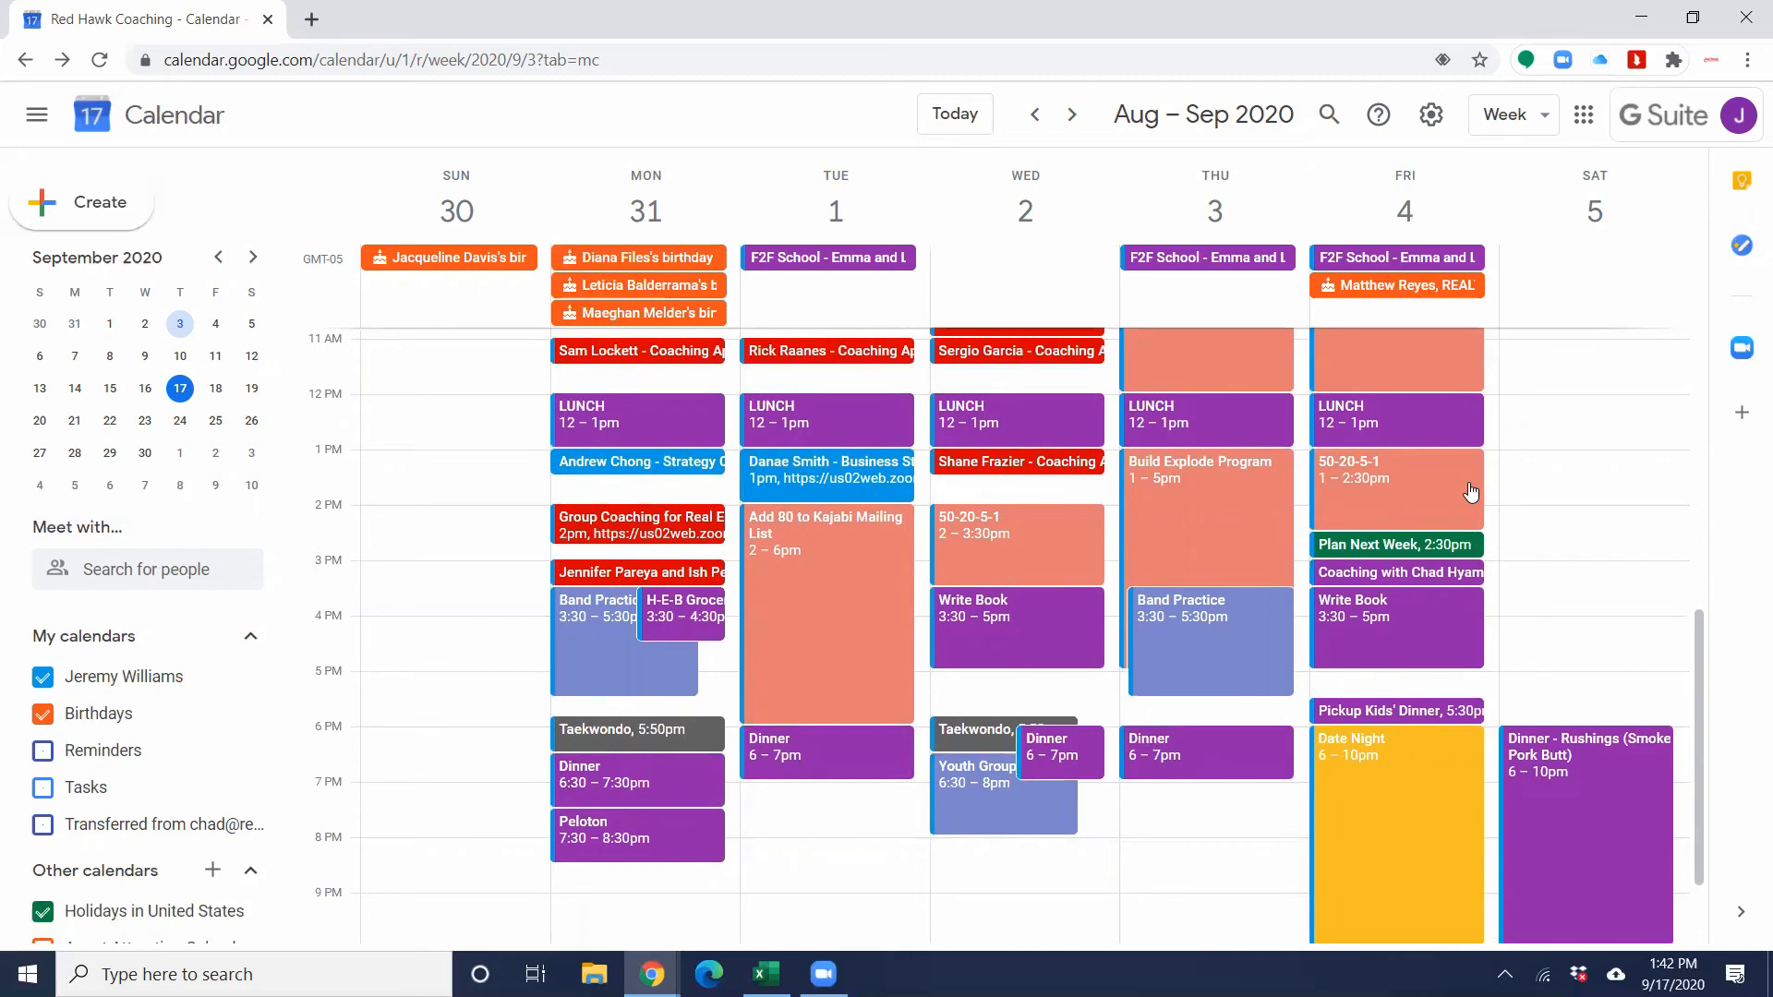
pyautogui.scroll(-3, 1472, 492)
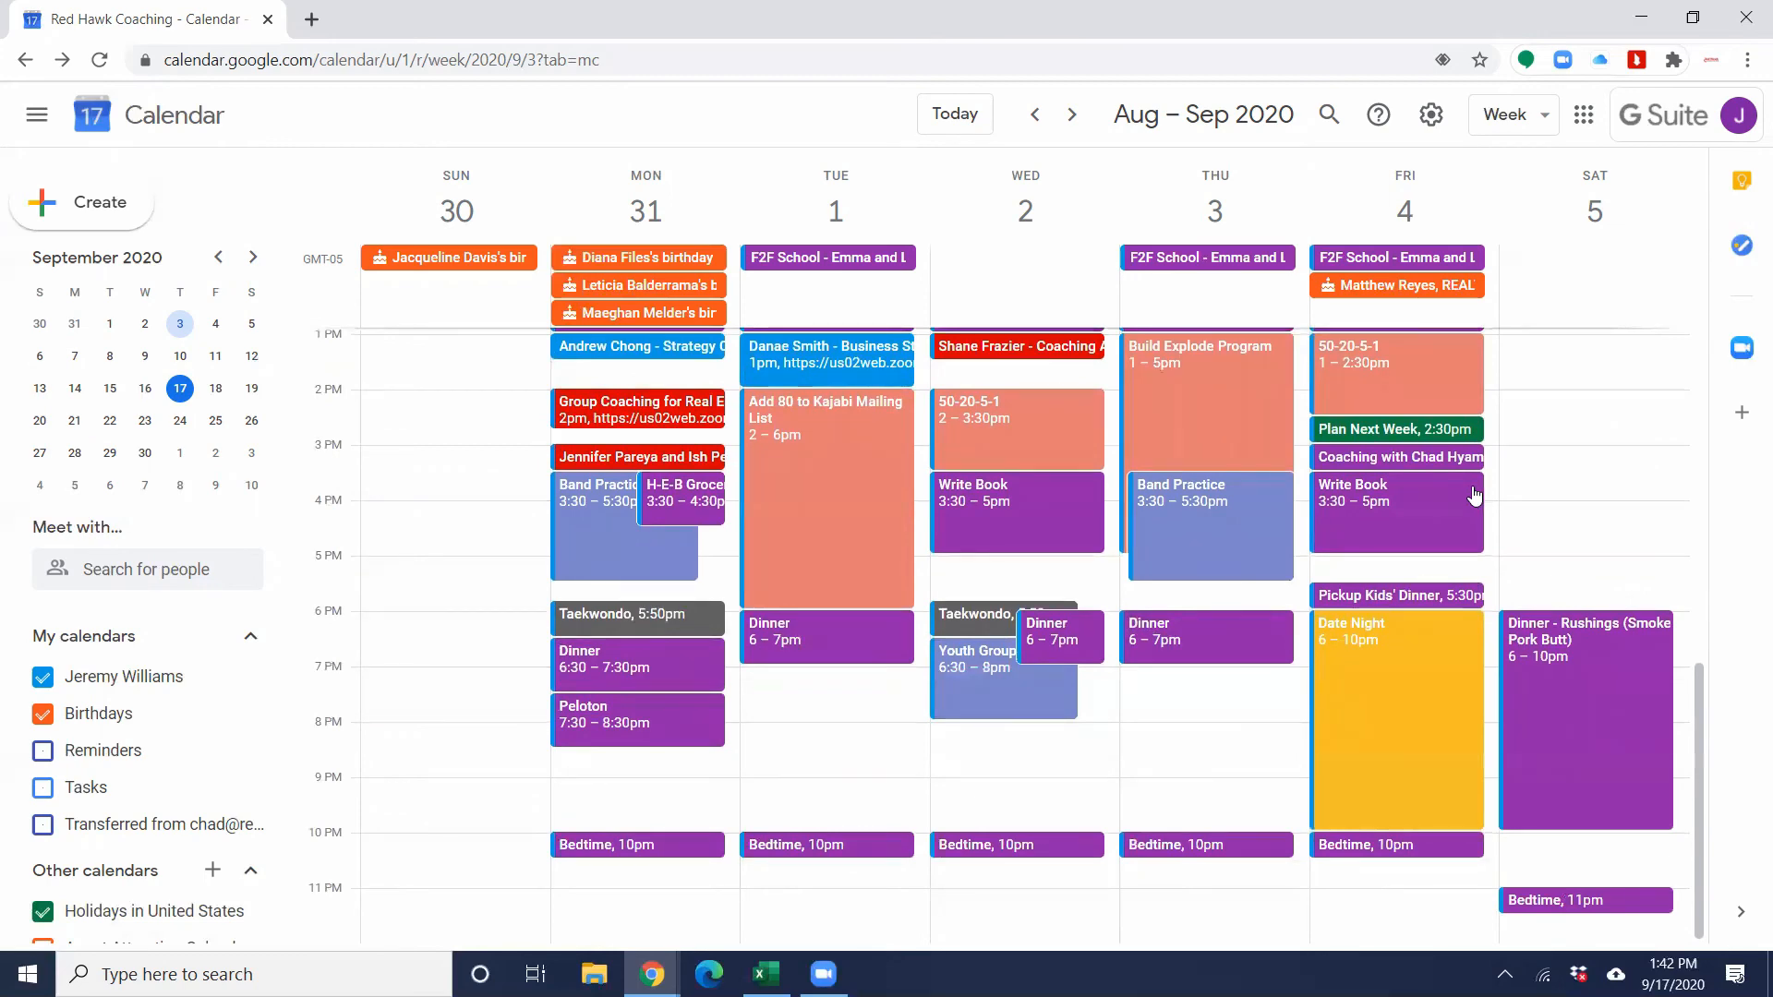
pyautogui.scroll(3, 1400, 543)
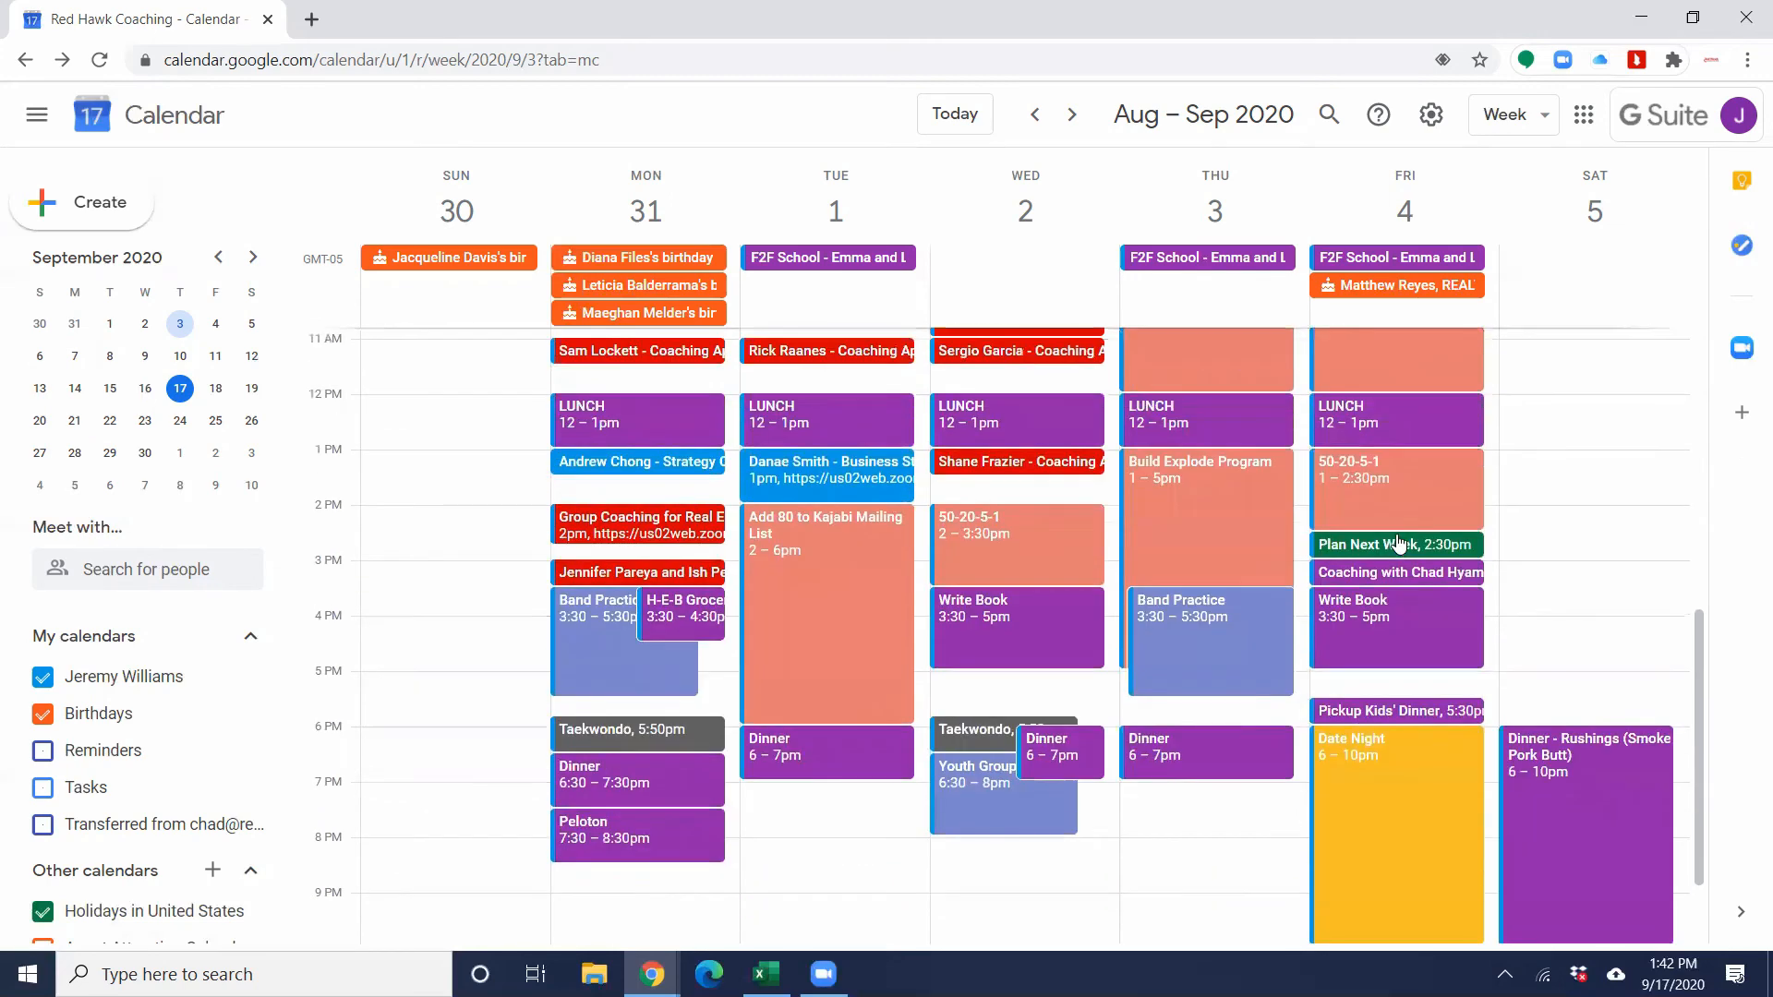